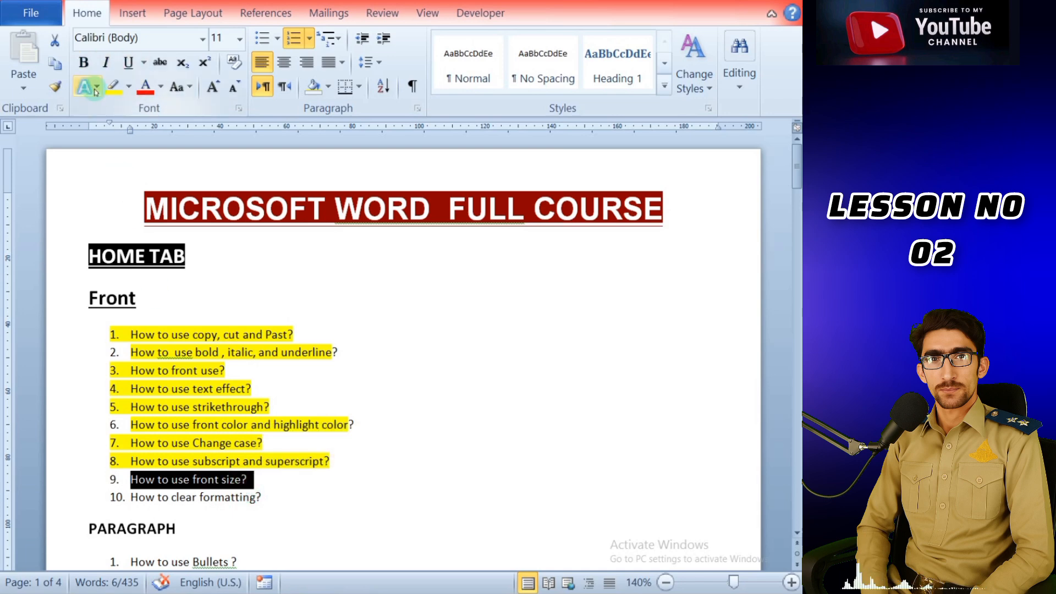
Highlight list items 9 "How to use front size?" and 10 "How to clear formatting?" in yellow
click(112, 86)
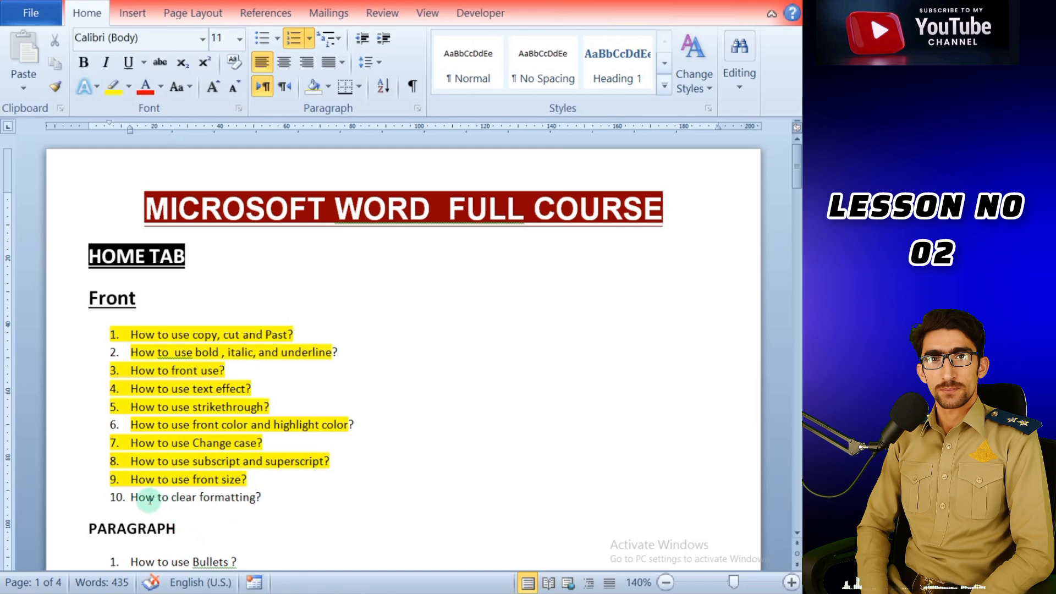
drag(132, 498, 275, 506)
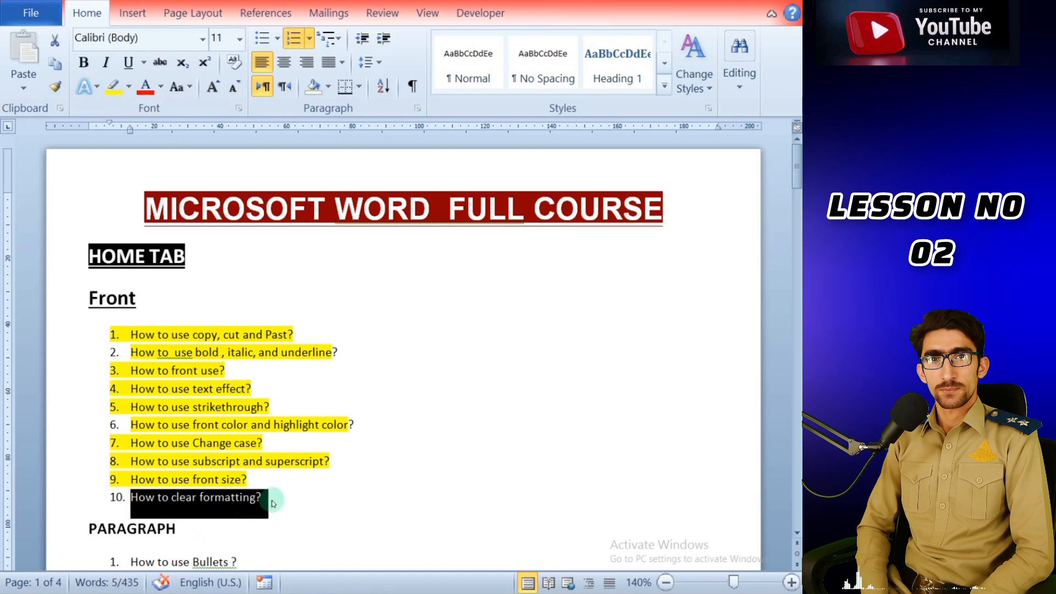
click(113, 87)
click(353, 460)
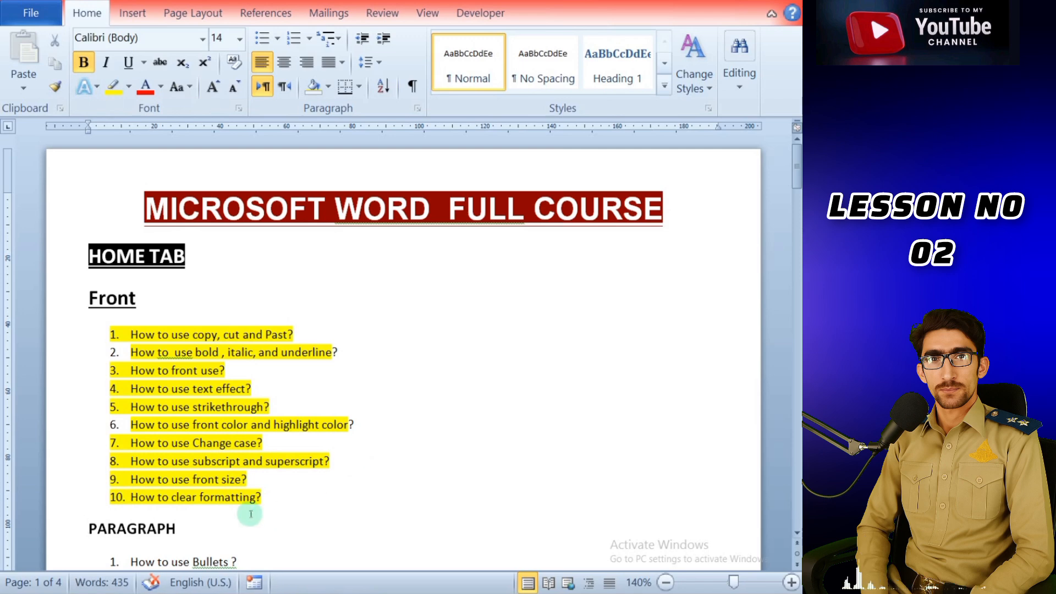
In the course outline document, highlight list item 7 "How to use Change case?" in red
click(358, 526)
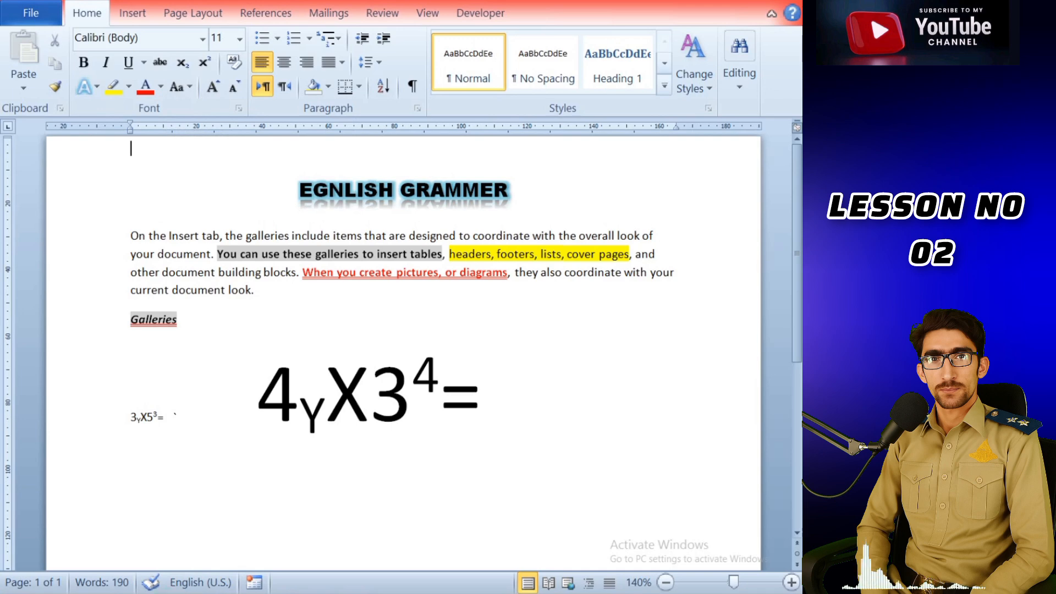
click(128, 542)
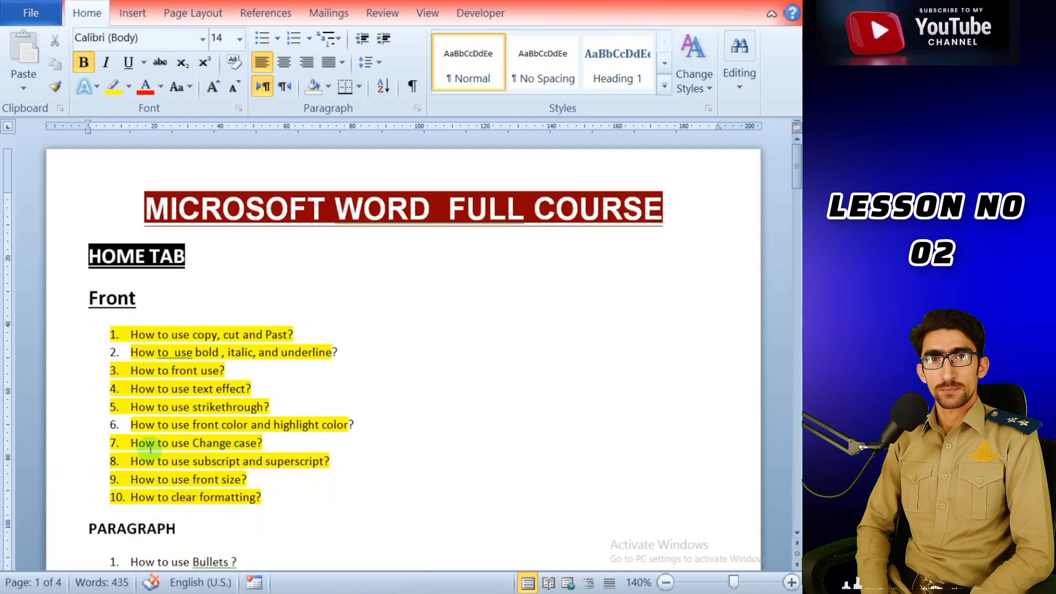
drag(131, 443, 269, 444)
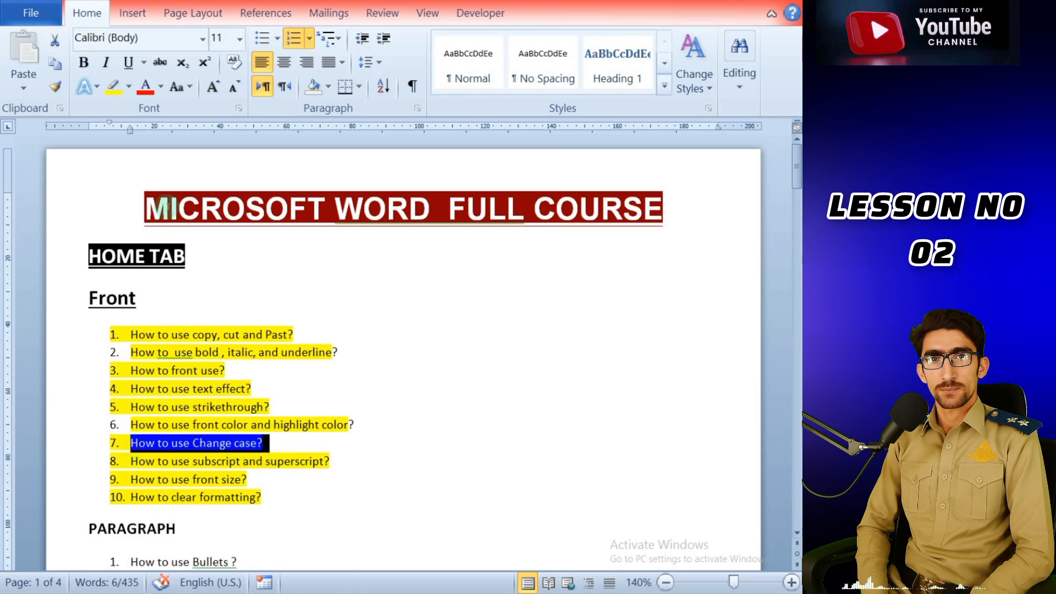
click(129, 89)
click(116, 142)
click(199, 462)
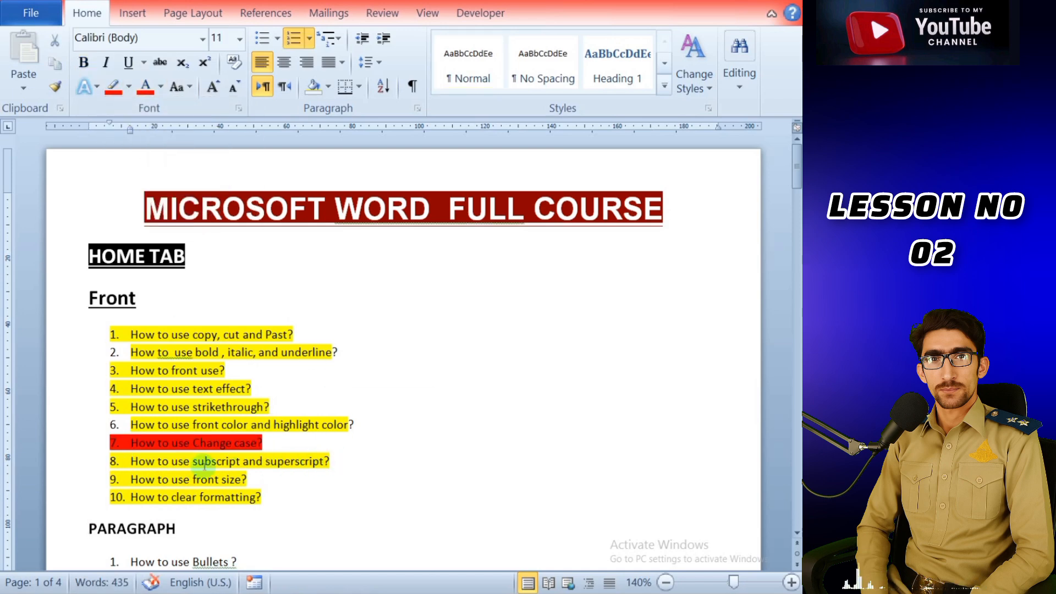
In EGNLISH GRAMMER.docx, convert the paragraph starting "You can easily change the formatting" to UPPERCASE
click(217, 593)
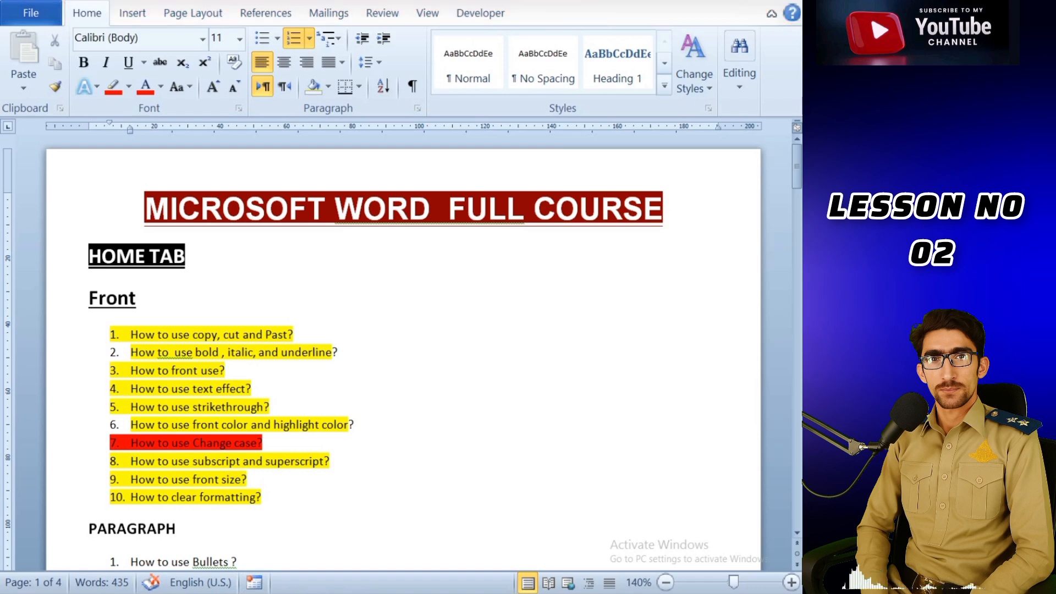
click(384, 508)
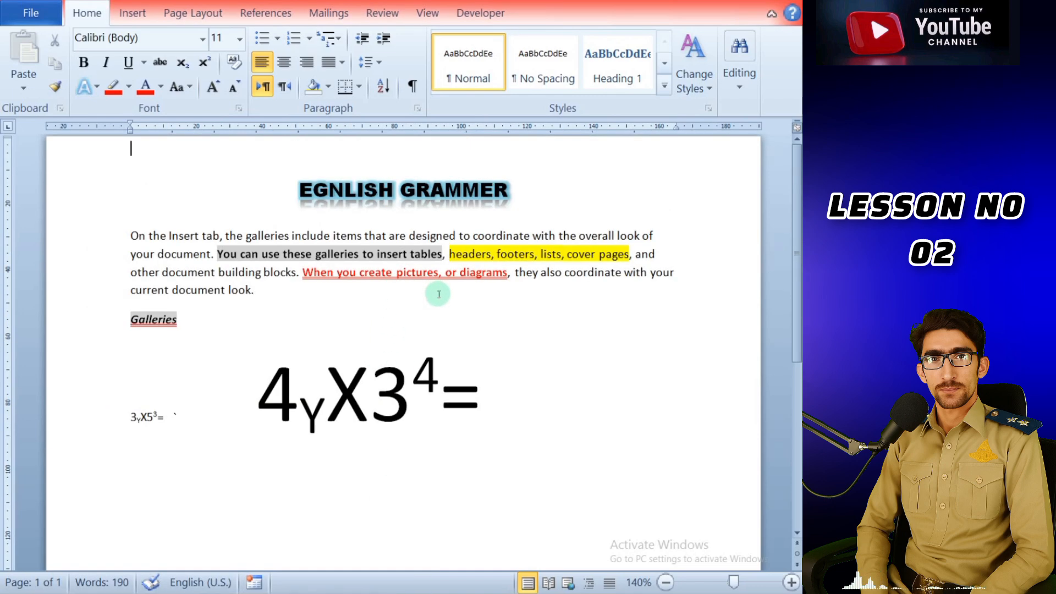
drag(797, 286, 797, 451)
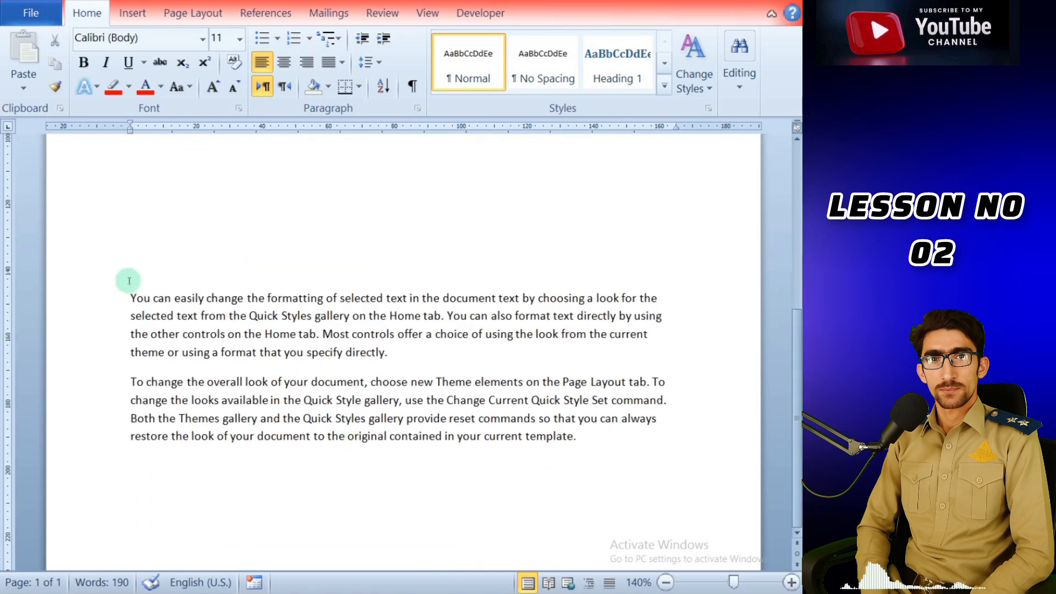
drag(131, 298, 406, 361)
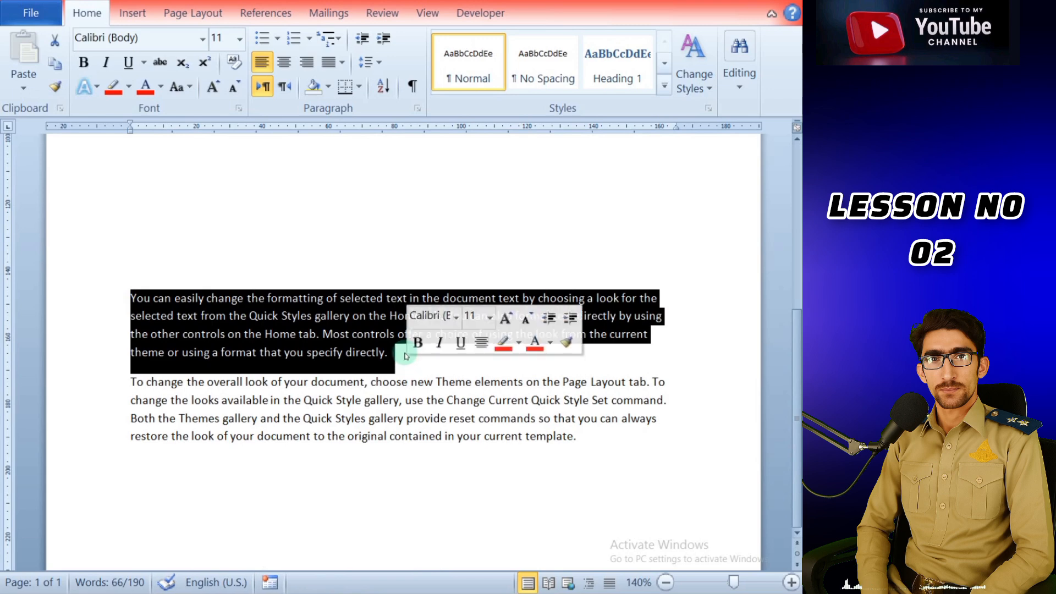
click(192, 87)
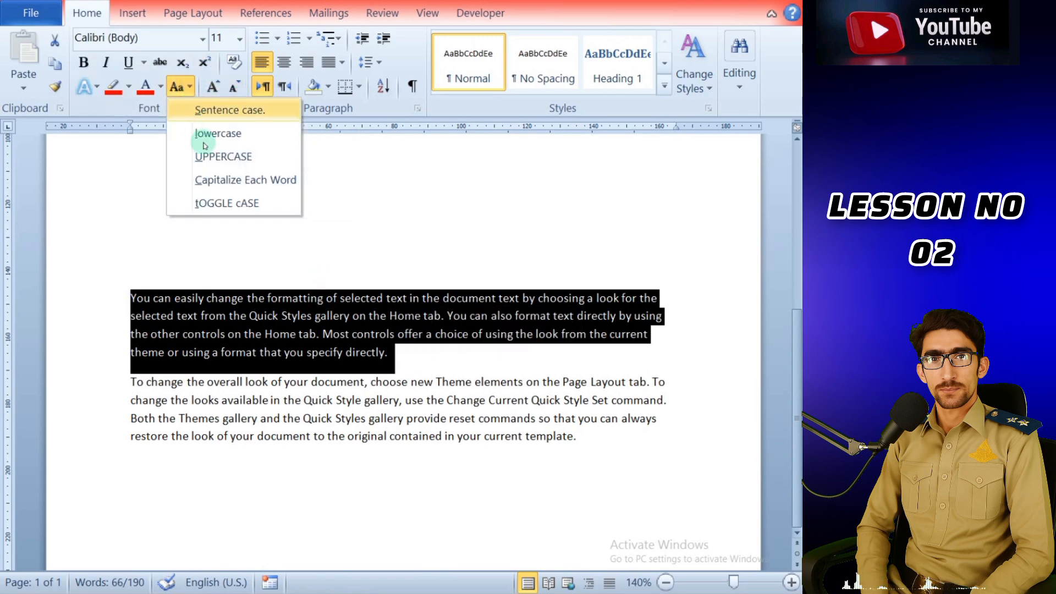
click(225, 157)
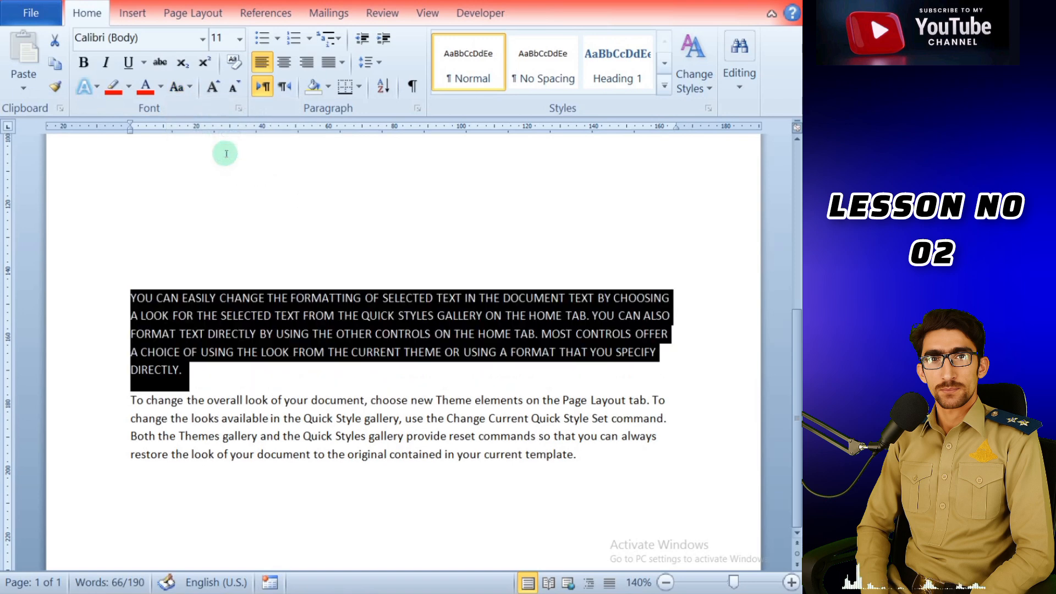
click(271, 456)
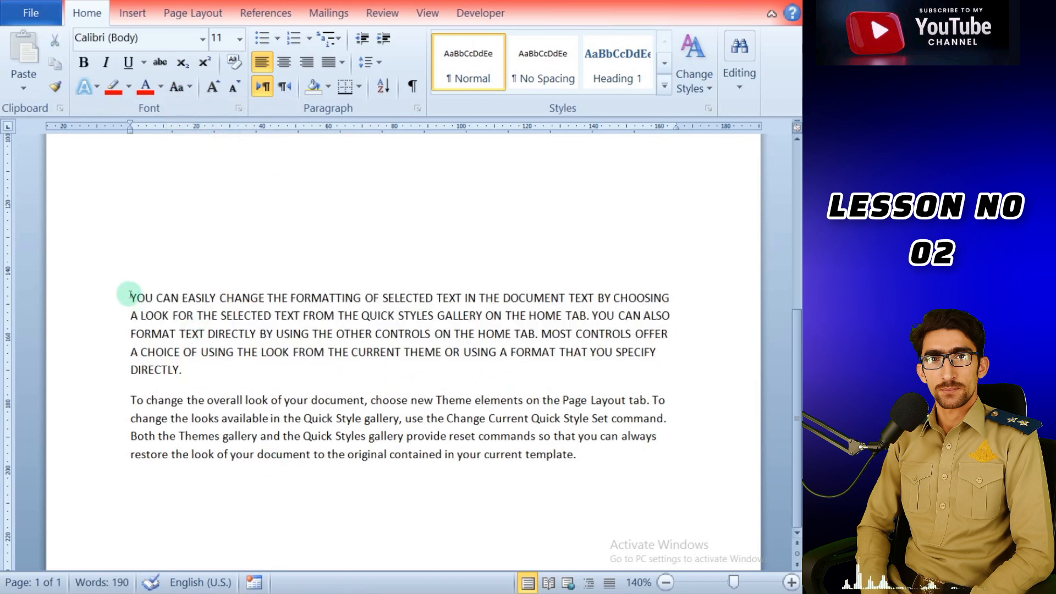
Apply the tOGGLE cASE option to the uppercase paragraph
drag(129, 296, 185, 370)
click(191, 87)
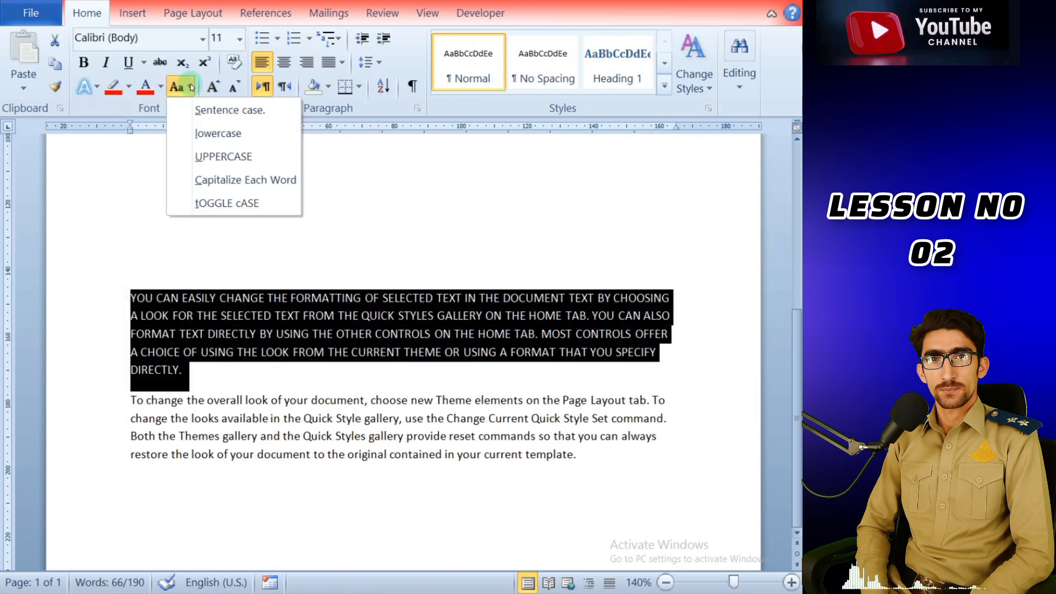
click(223, 203)
click(338, 528)
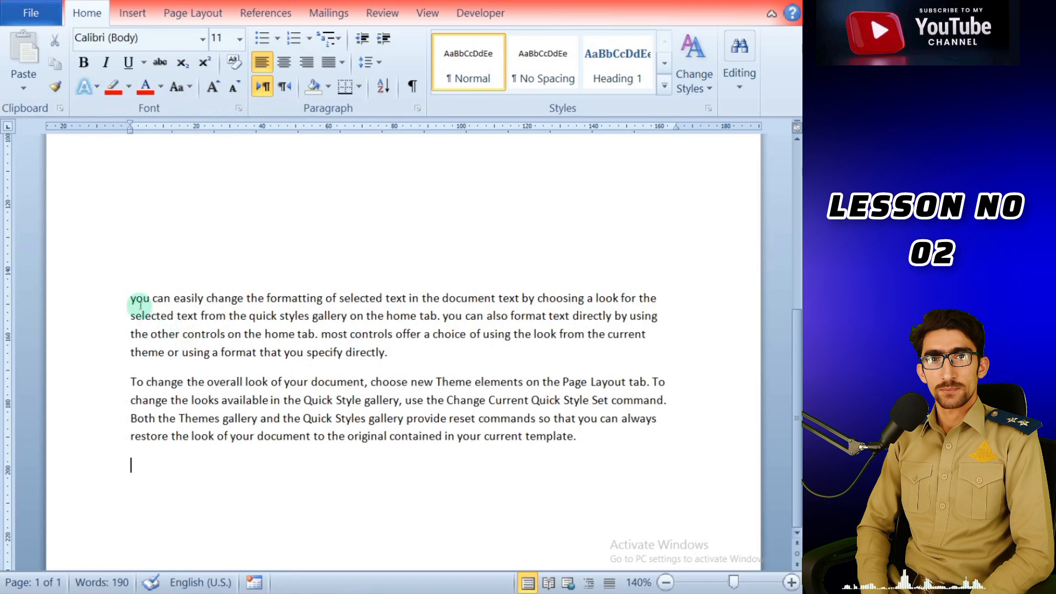
Change the lowercase paragraph starting "you can easily change the formatting" back to UPPERCASE
drag(140, 302, 384, 355)
click(190, 87)
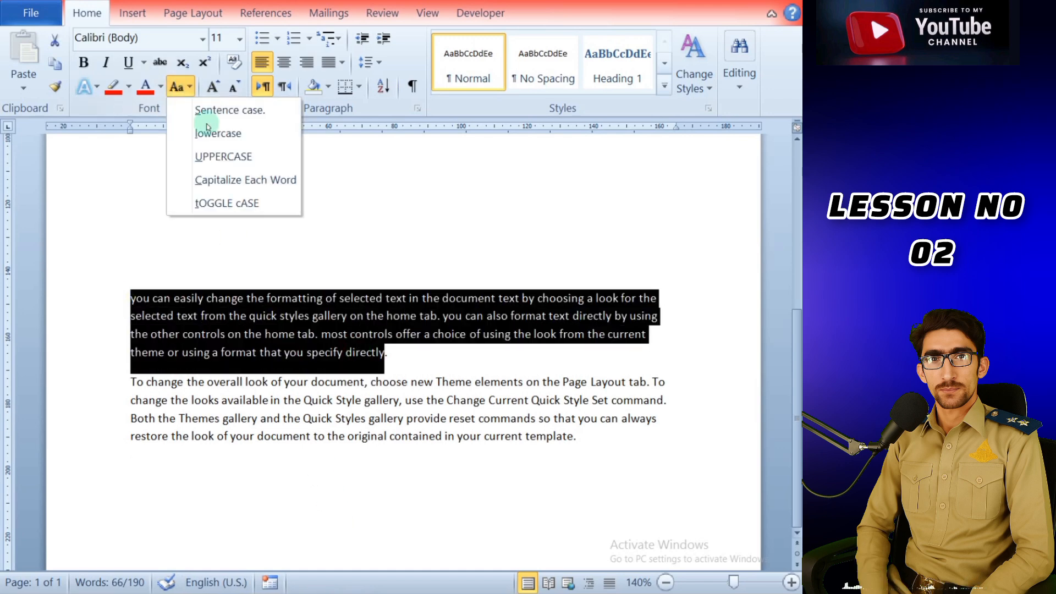
click(232, 157)
click(318, 404)
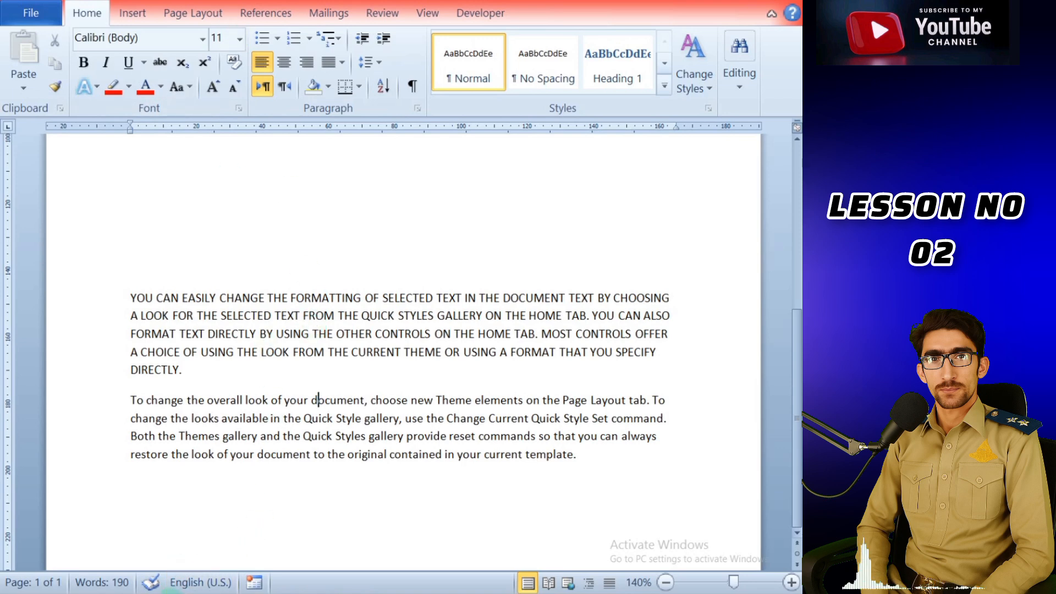
Close ENGLISH GRAMMER.docx, the document with the desert cover page, and return to the course outline document
click(198, 593)
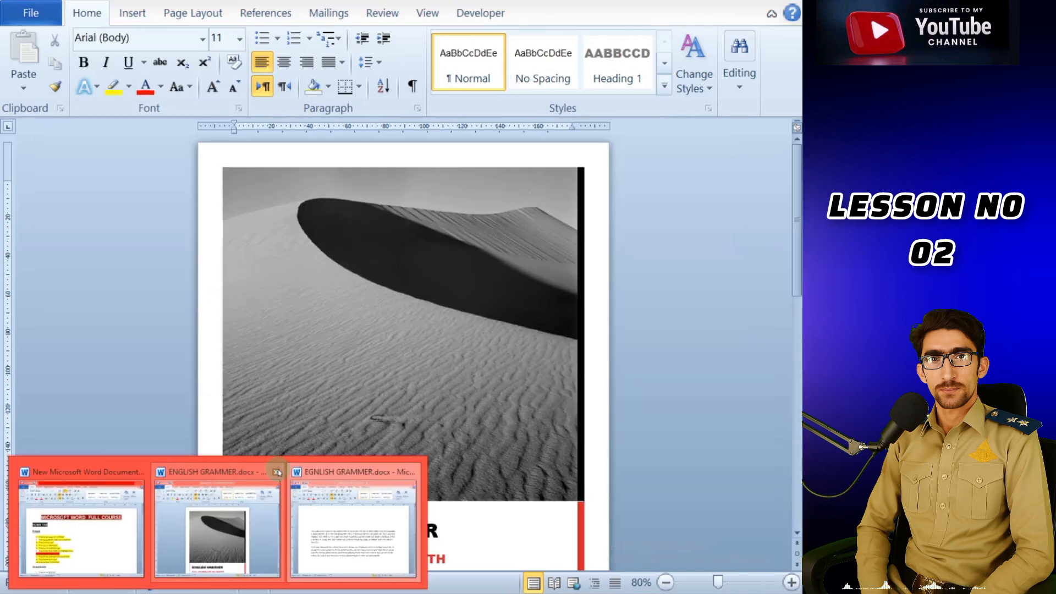
click(277, 472)
click(135, 509)
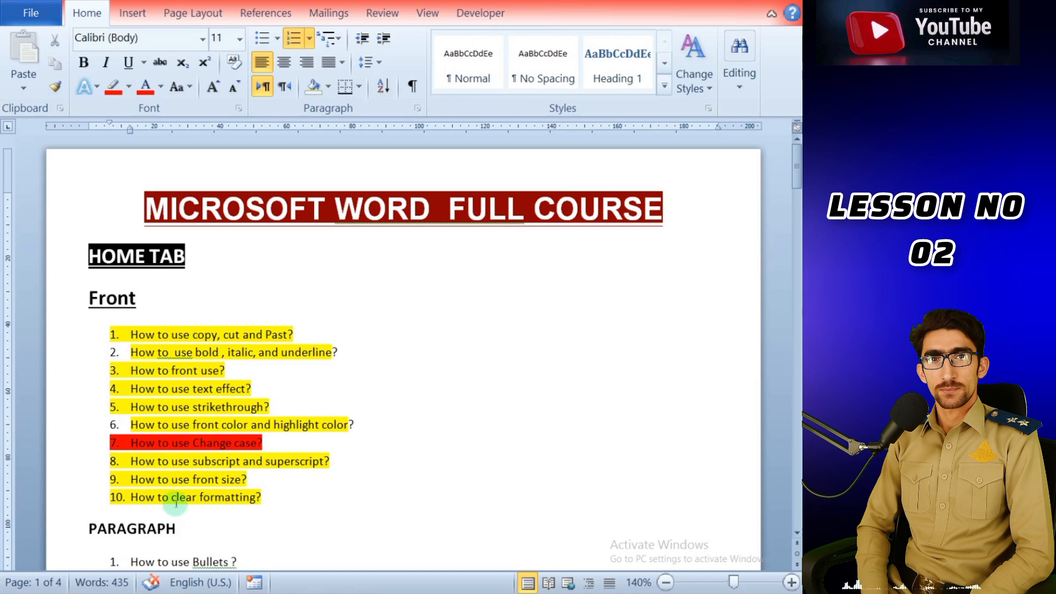
Highlight list item 10 "How to clear formatting?" in red
drag(130, 497, 270, 498)
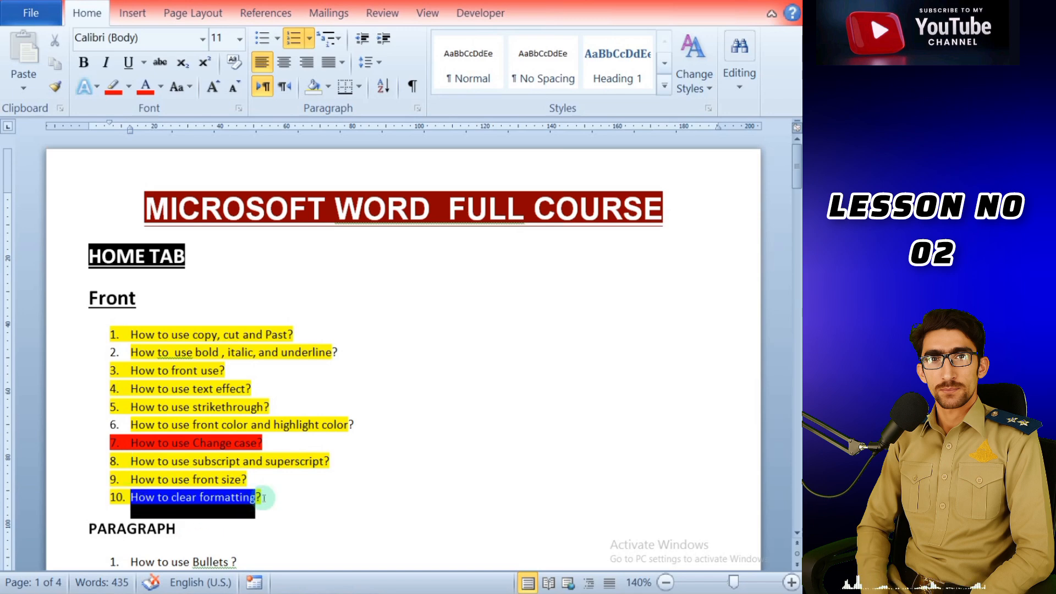
click(113, 86)
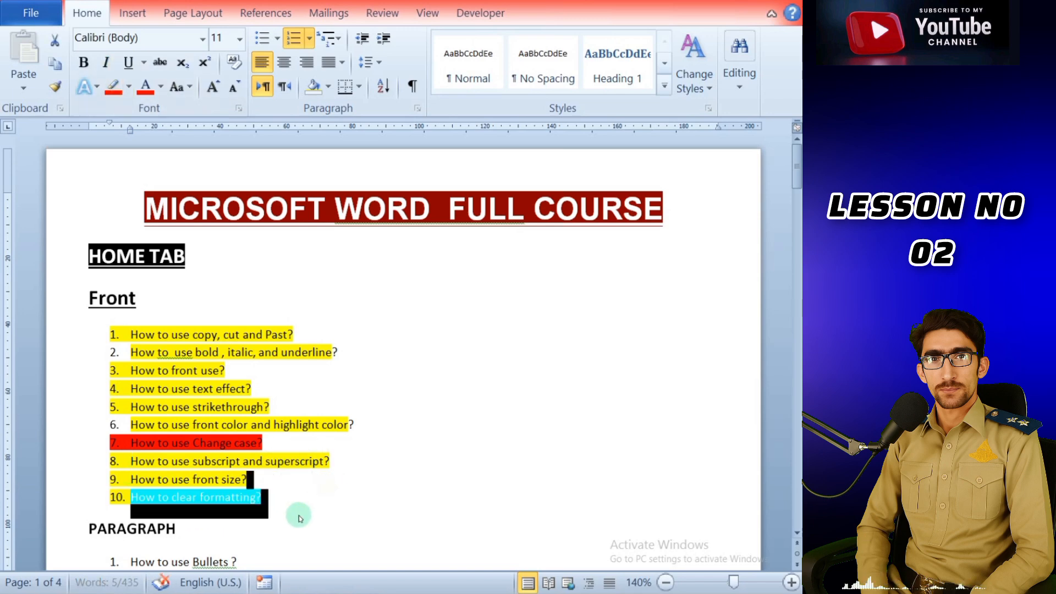
click(330, 481)
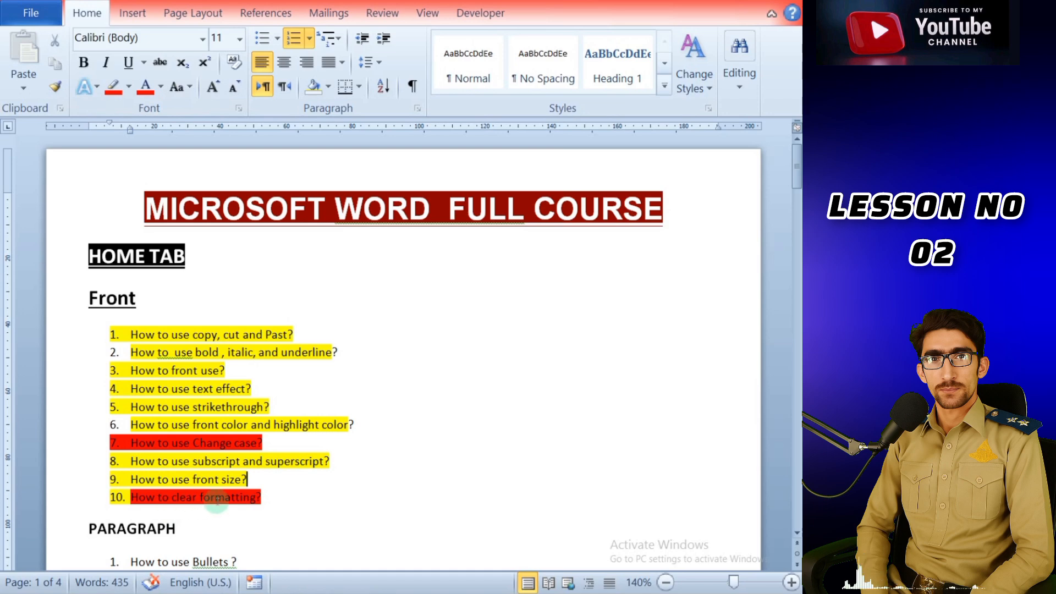
In EGNLISH GRAMMER.docx, add the line "This is boy. He is man" directly below "Galleries"
mouse_move(209, 588)
click(264, 553)
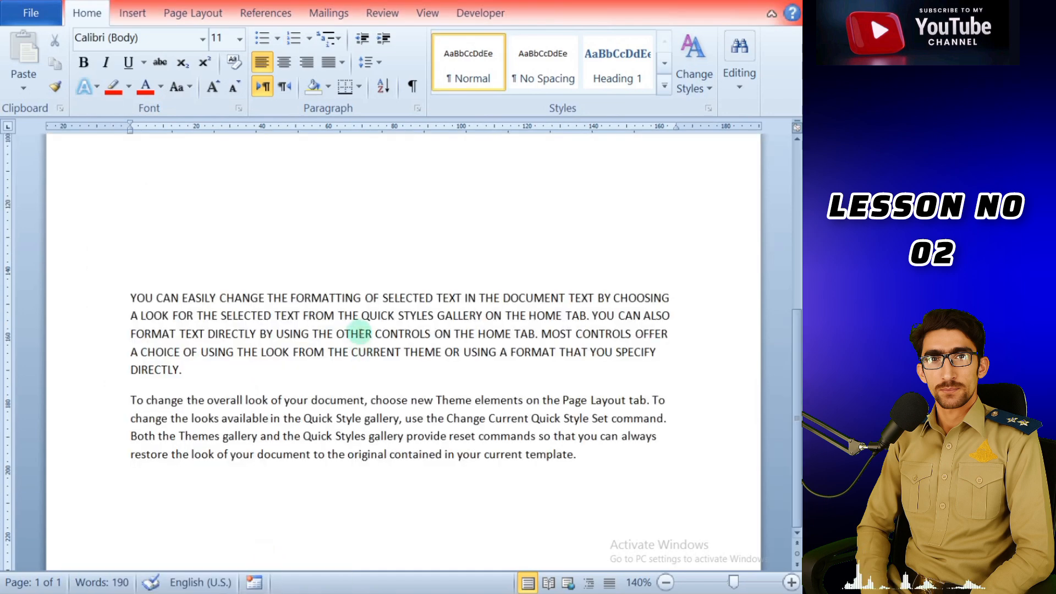
drag(796, 358, 796, 225)
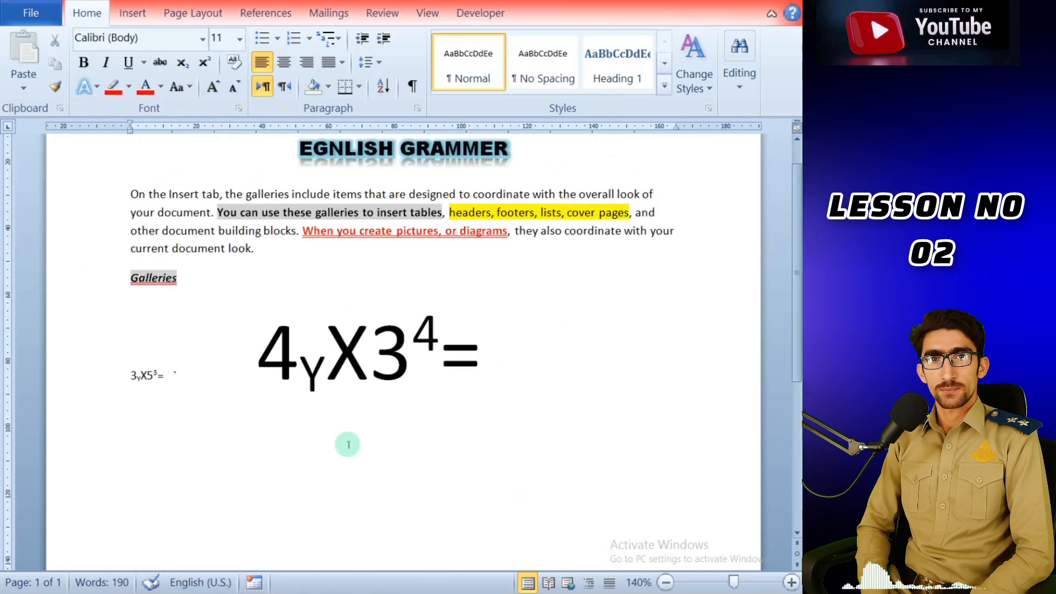
click(475, 356)
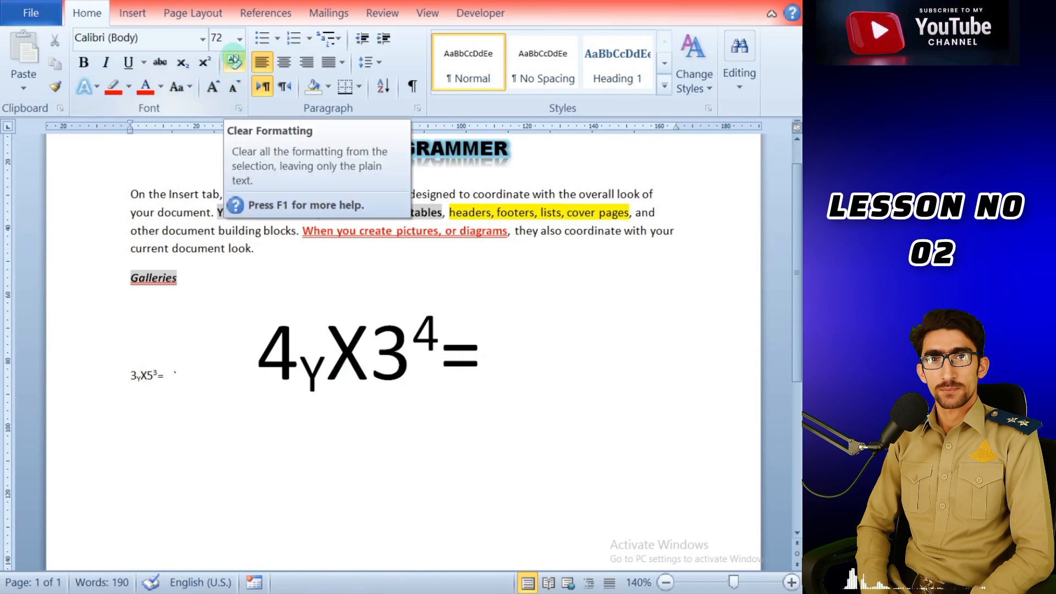
click(198, 276)
key(Return)
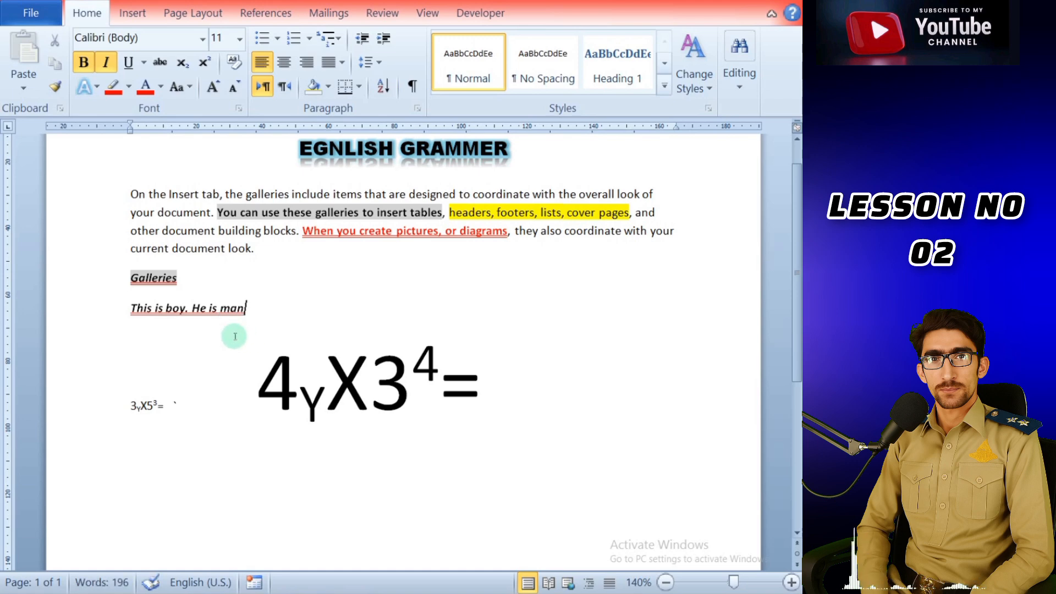
Increase the font size of the line "This is boy. He is man" to 16
drag(245, 308, 130, 311)
click(215, 86)
click(214, 87)
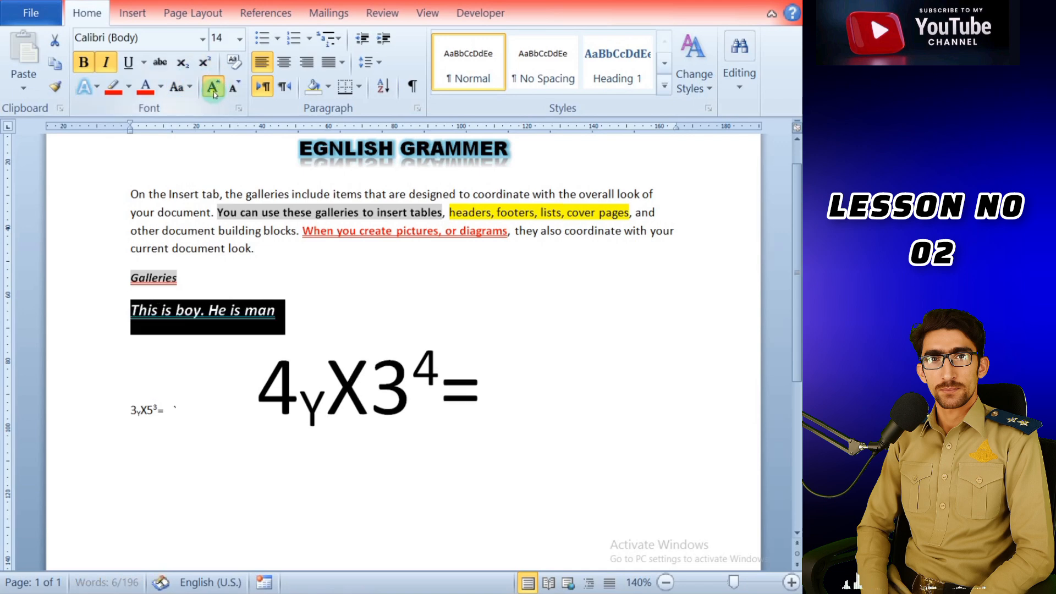
click(214, 87)
click(316, 325)
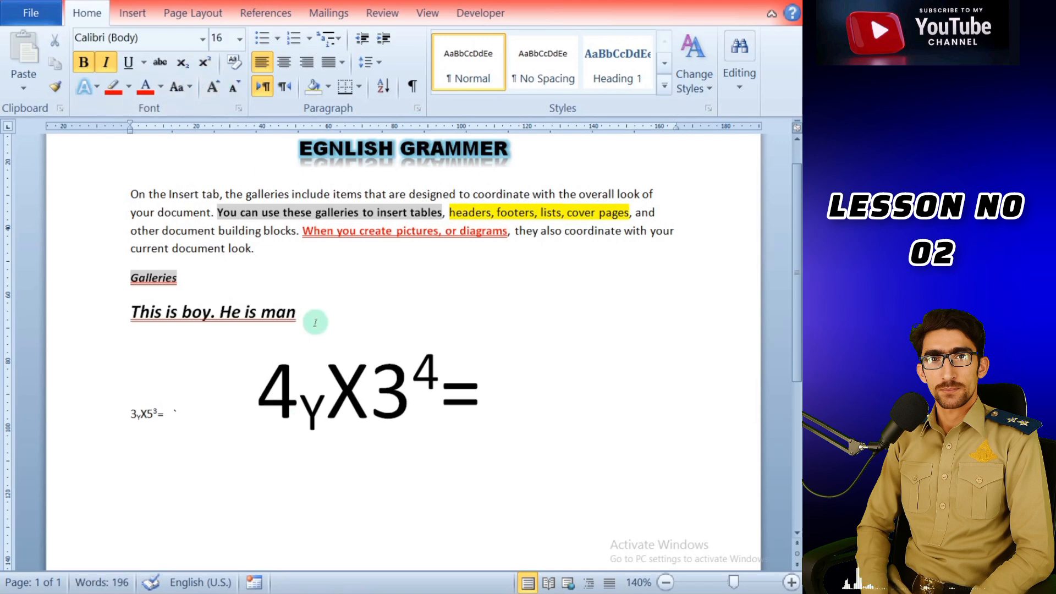
Start a new line below "This is boy. He is man" and clear its formatting
key(Return)
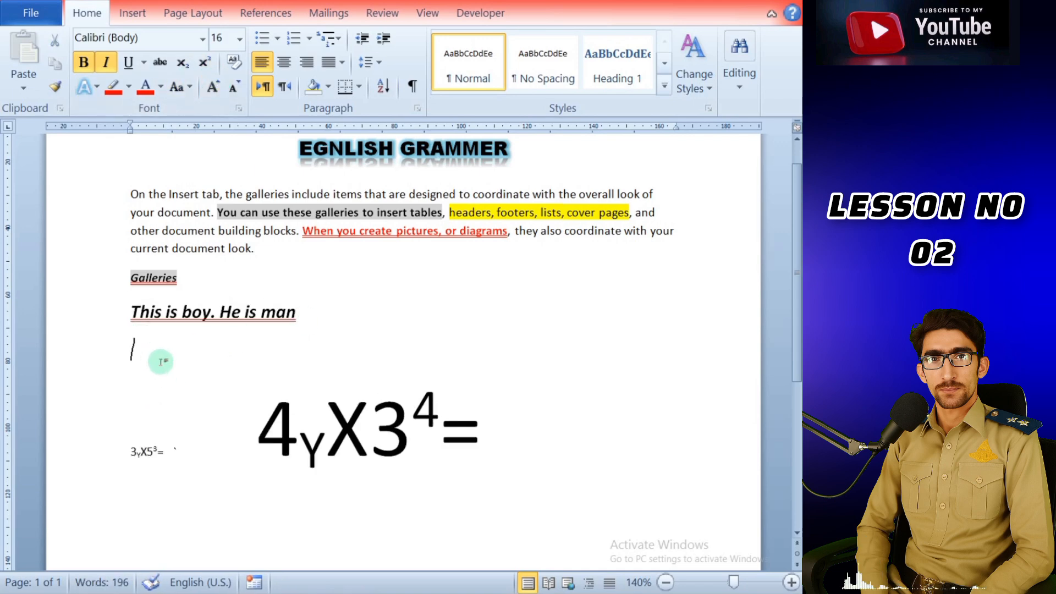
click(235, 65)
click(146, 346)
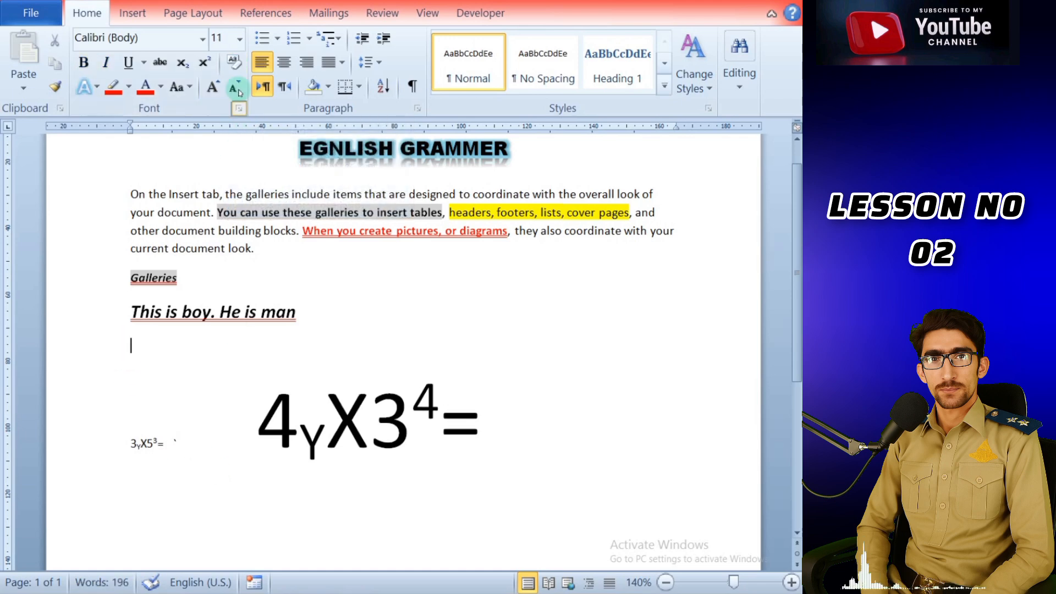
click(238, 70)
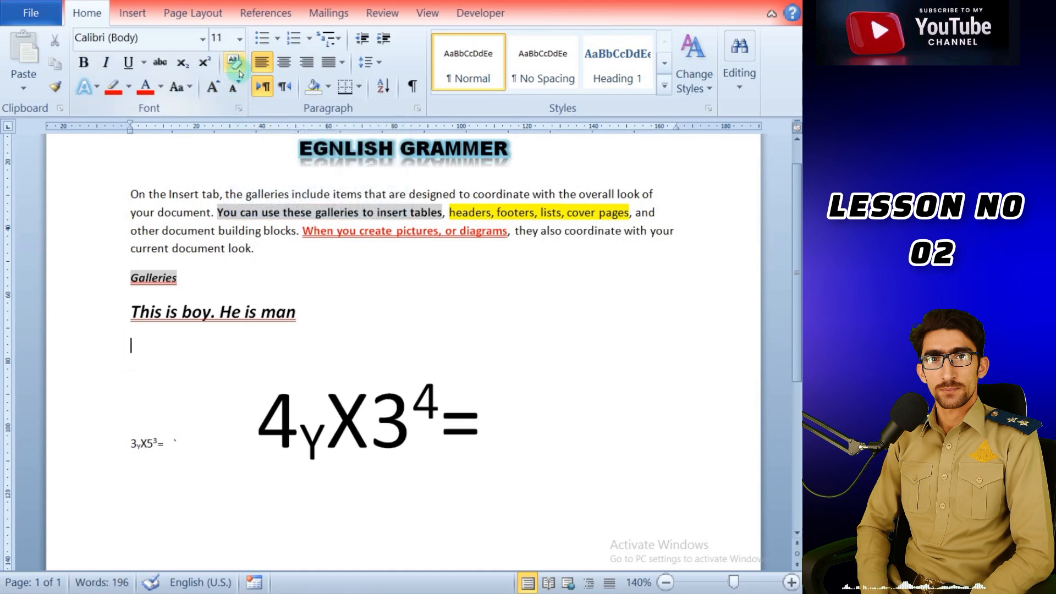
Insert a new line directly below "Galleries" and clear its formatting
click(177, 278)
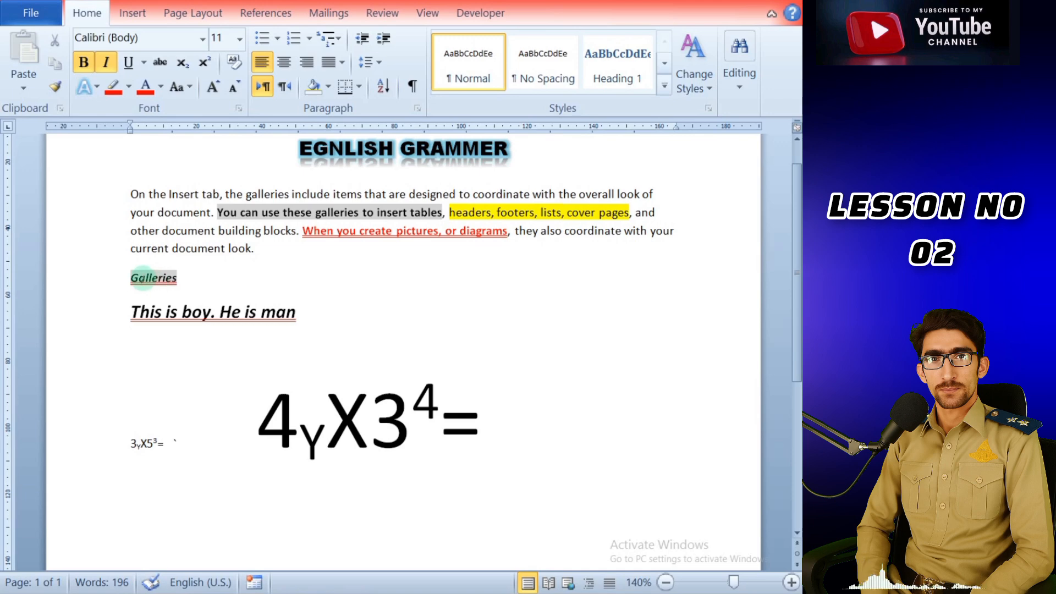
key(Return)
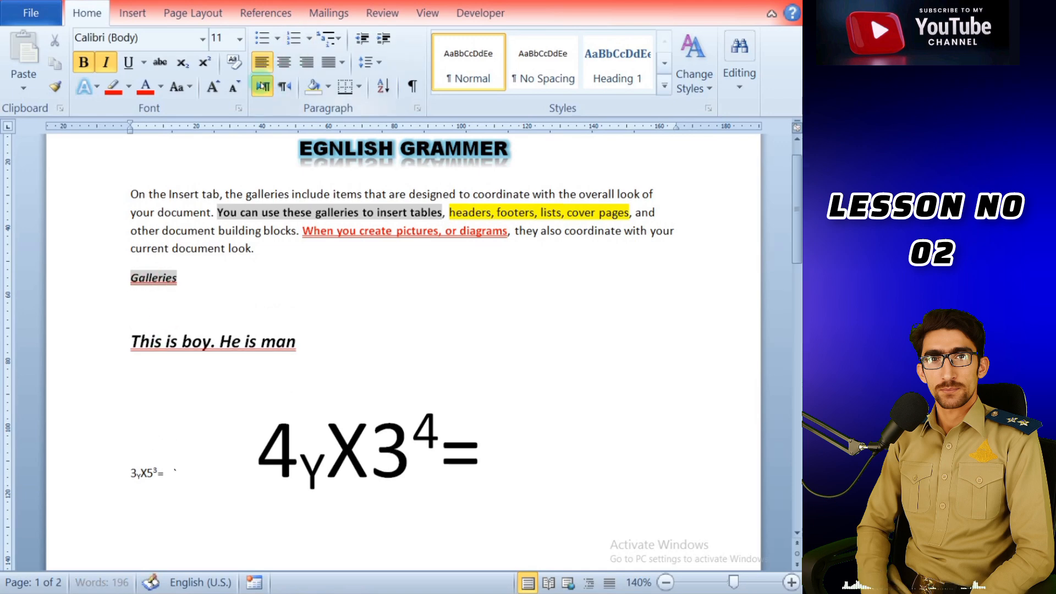
click(233, 64)
Increase the font size of the opening "On the Insert tab" paragraph to 16
drag(138, 277, 182, 279)
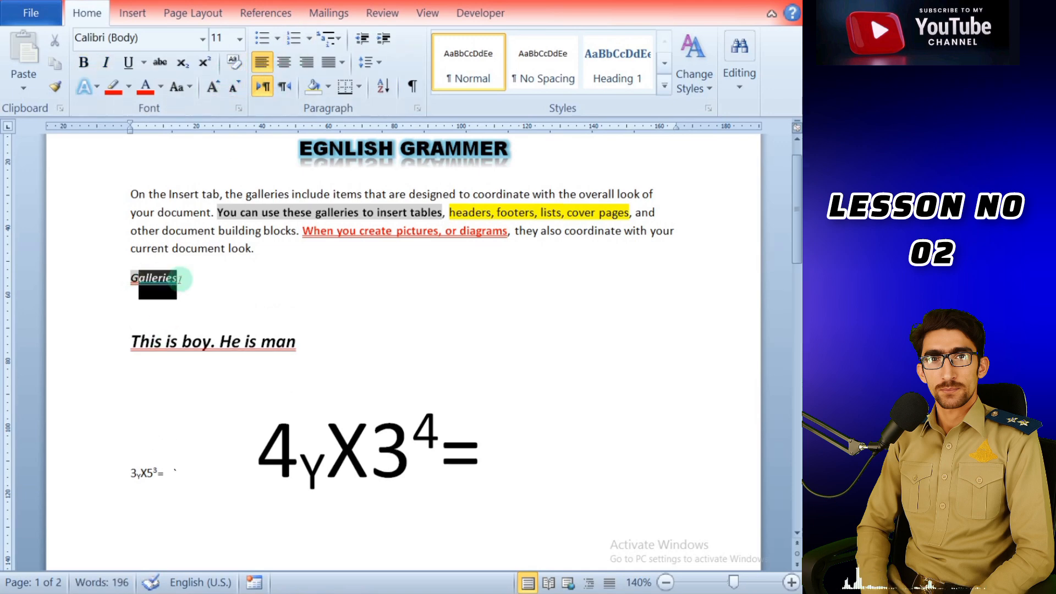
click(322, 214)
drag(131, 193, 281, 256)
click(213, 86)
click(213, 87)
click(213, 87)
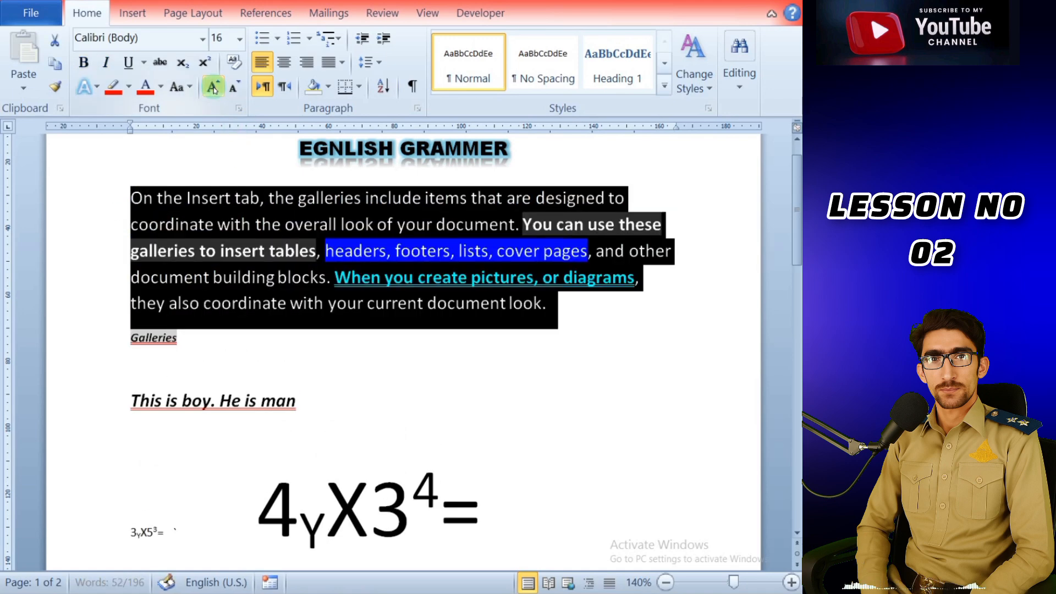
Add one more blank line directly below "Galleries" and clear its bold and italic formatting
click(198, 355)
key(Return)
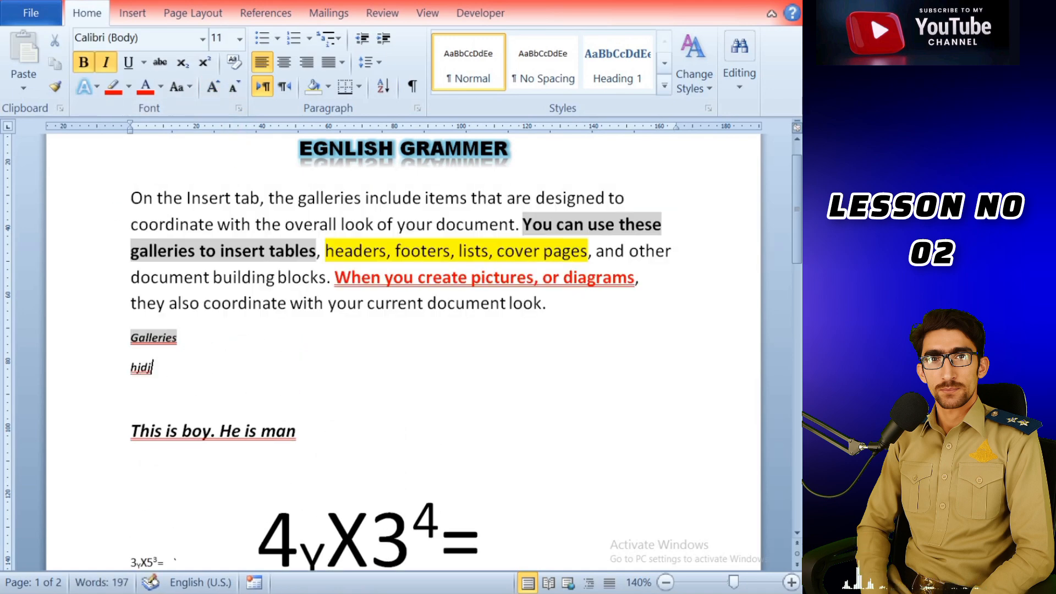
click(233, 64)
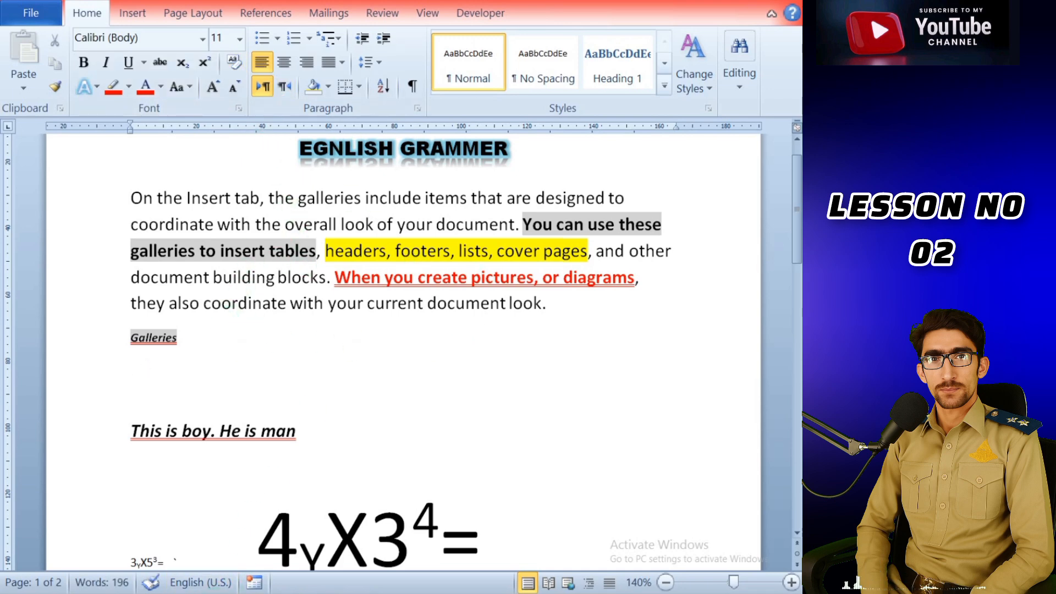
Switch to the Microsoft Word course outline document and highlight "How to use Bullets" under PARAGRAPH in yellow
click(206, 593)
click(248, 537)
click(206, 593)
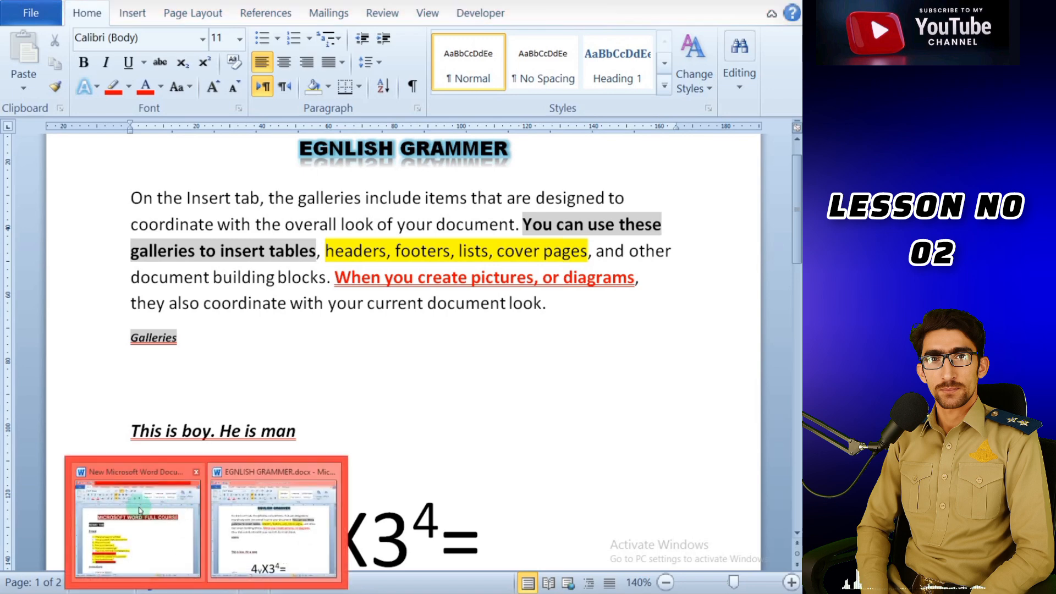
click(146, 500)
scroll(718, 293, down, 1)
drag(798, 181, 793, 213)
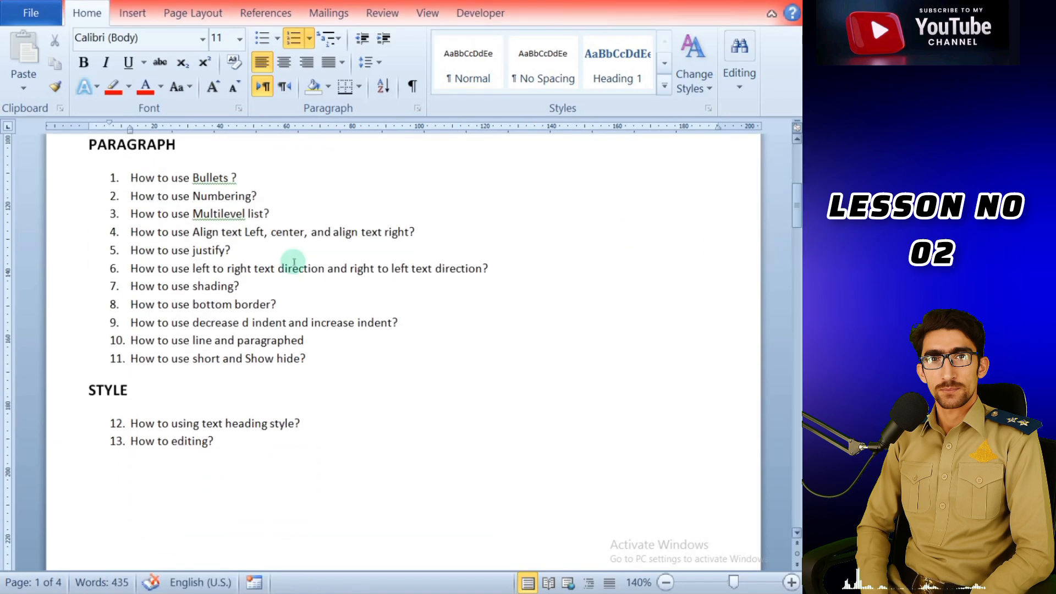
drag(133, 177, 220, 180)
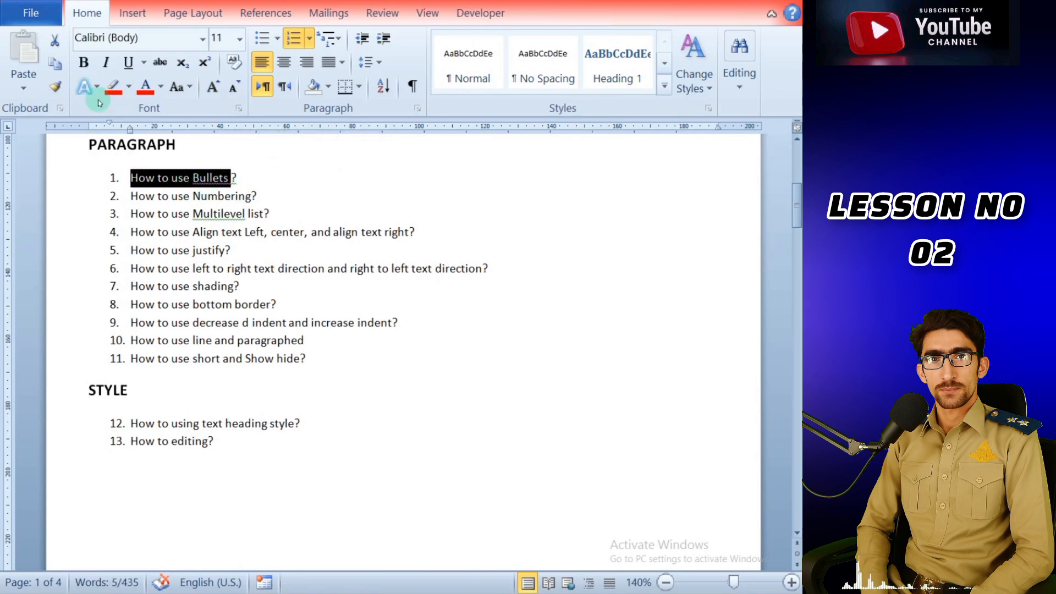
click(127, 88)
click(118, 111)
click(286, 198)
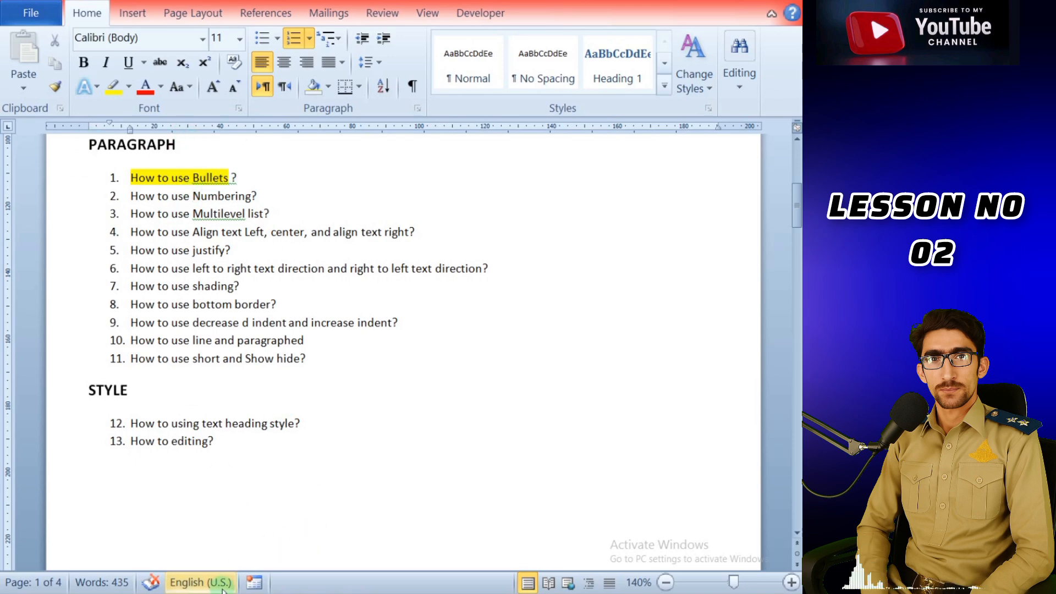
Return to EGNLISH GRAMMER.docx and insert a blank line above the page 2 paragraph beginning "To change the overall look"
mouse_move(215, 586)
click(253, 529)
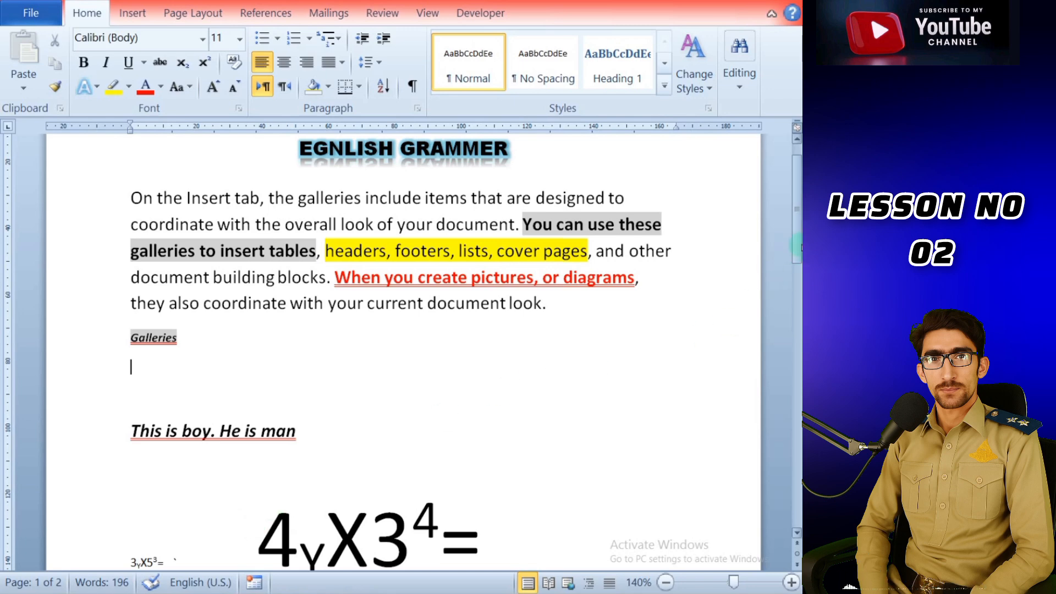
drag(798, 246, 798, 398)
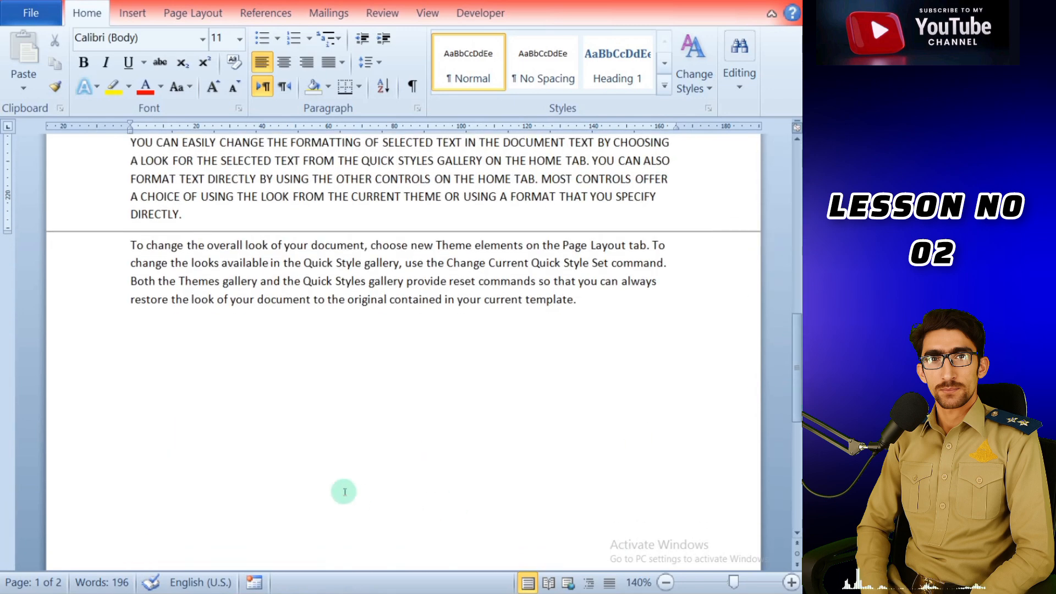
click(130, 245)
key(Return)
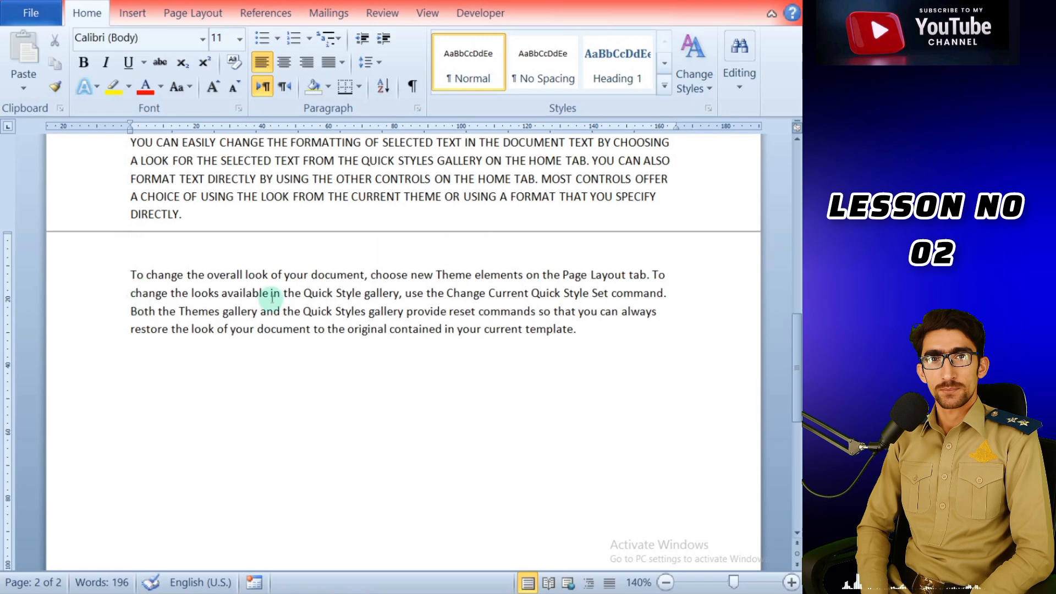
Split the "To change the overall look" paragraph into eight short separate lines, phrase by phrase
click(372, 274)
key(Return)
click(414, 305)
key(Return)
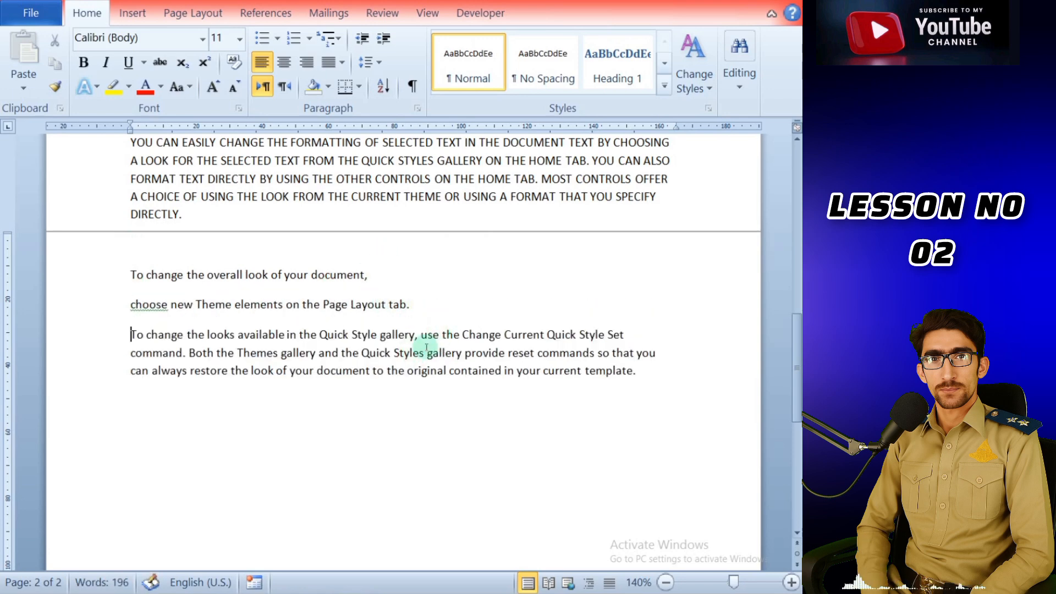
click(422, 334)
key(Return)
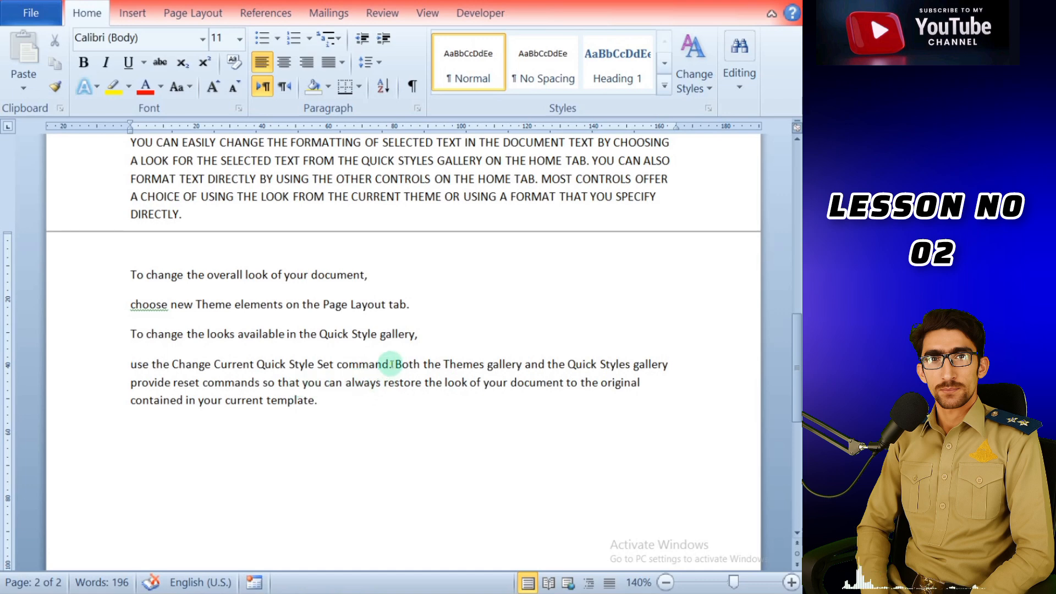
click(392, 365)
key(Return)
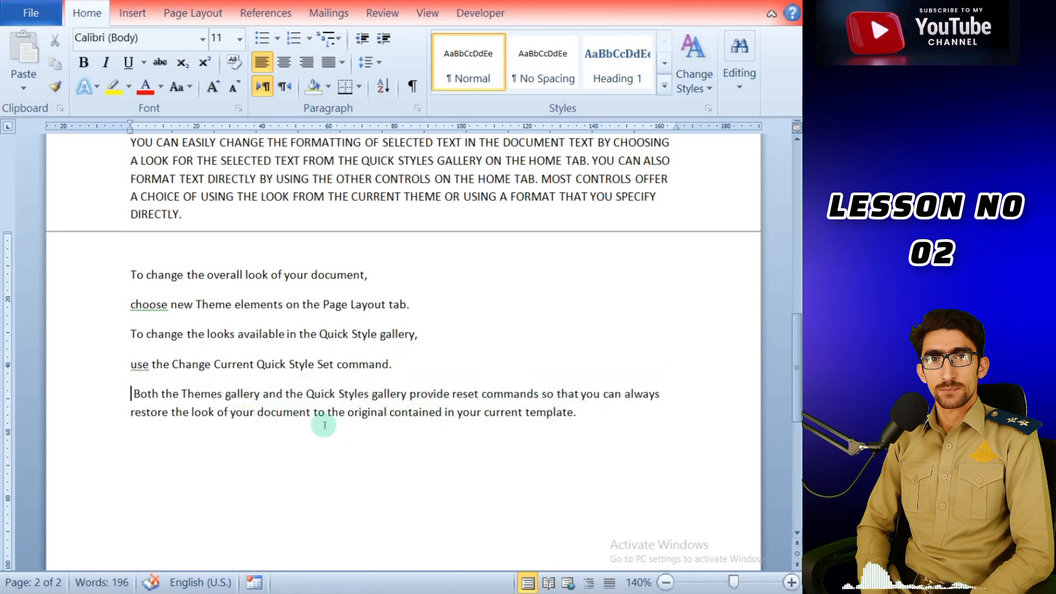
click(542, 395)
key(Return)
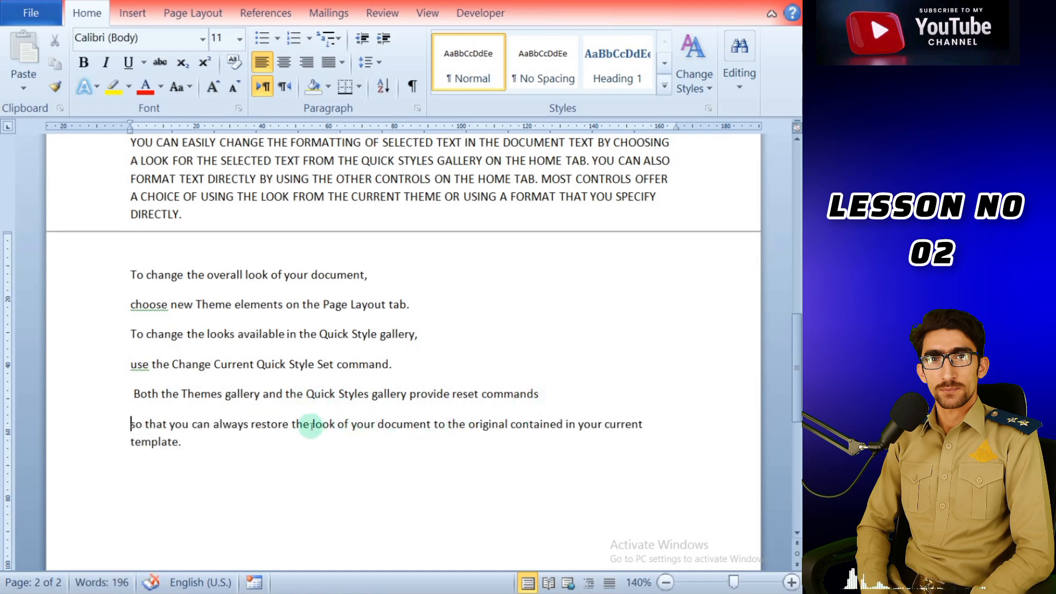
click(311, 424)
key(Return)
click(398, 454)
key(Return)
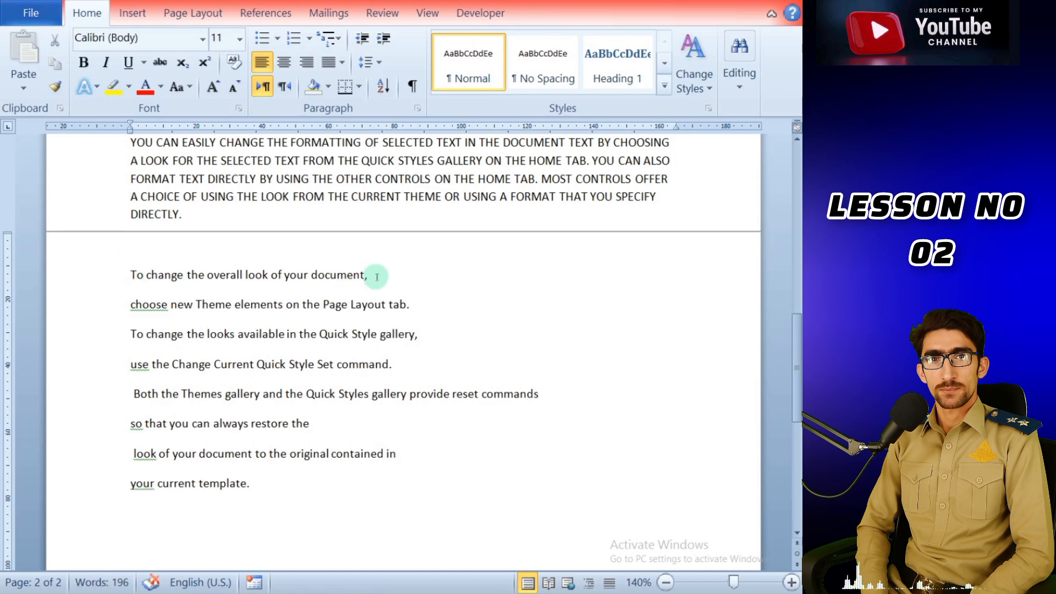
Delete all the short lines on page 2 and generate sample paragraphs there with =rand(), leaving a blank line above
drag(132, 273, 416, 513)
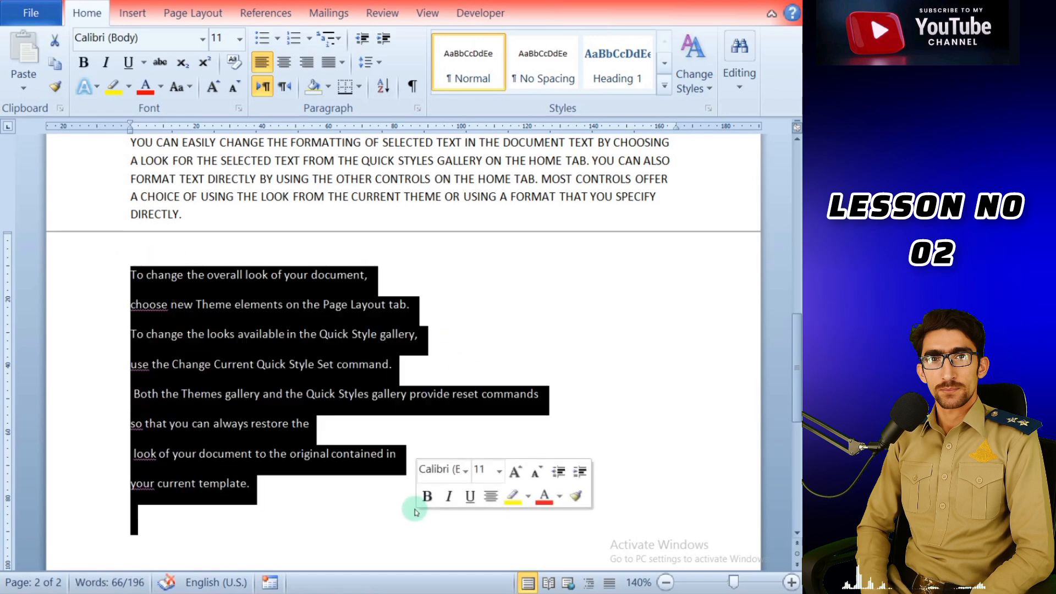
key(Delete)
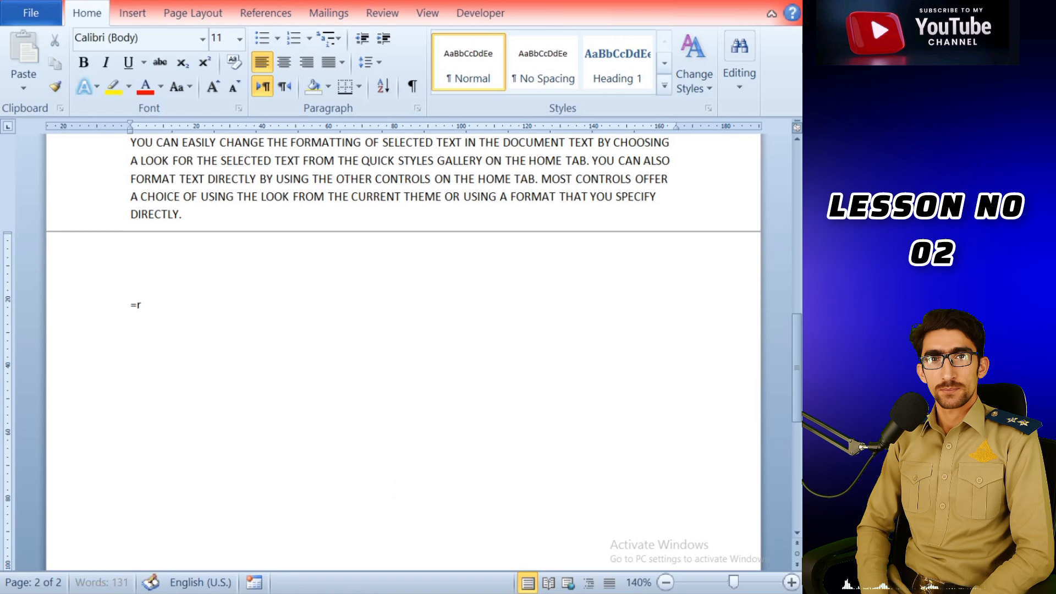
text(=rand())
key(Return)
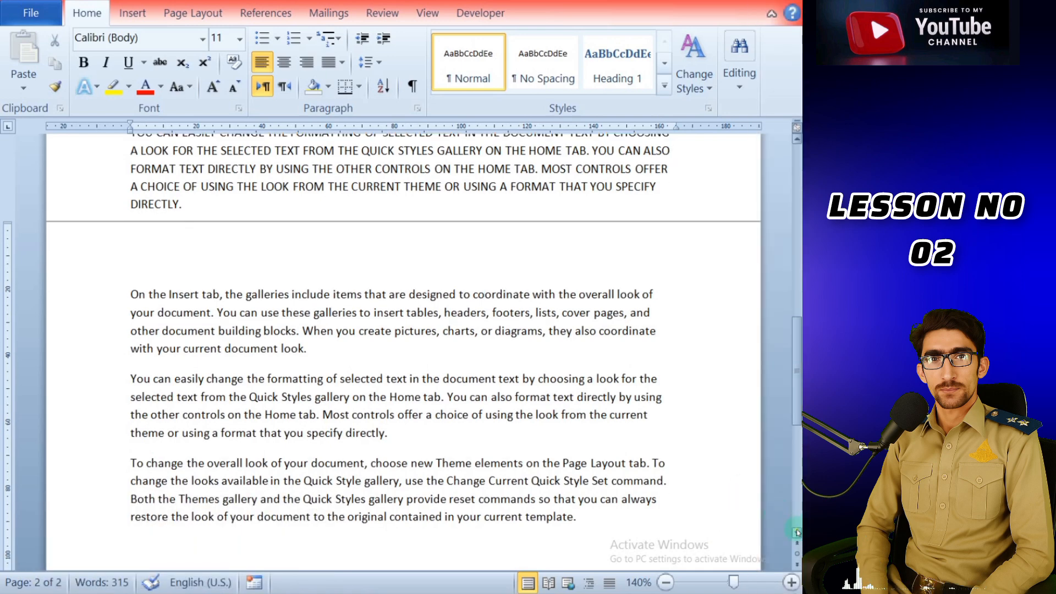
Enter the title "Paragraph" on the blank line above the sample text and increase its font size to 16
scroll(799, 522, down, 1)
click(359, 200)
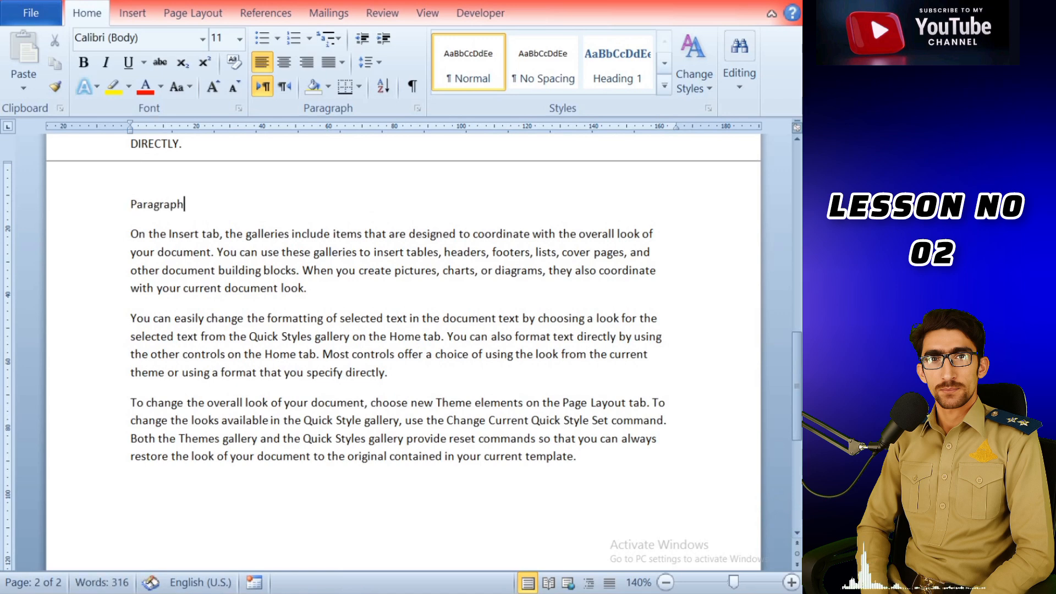
drag(132, 205, 185, 205)
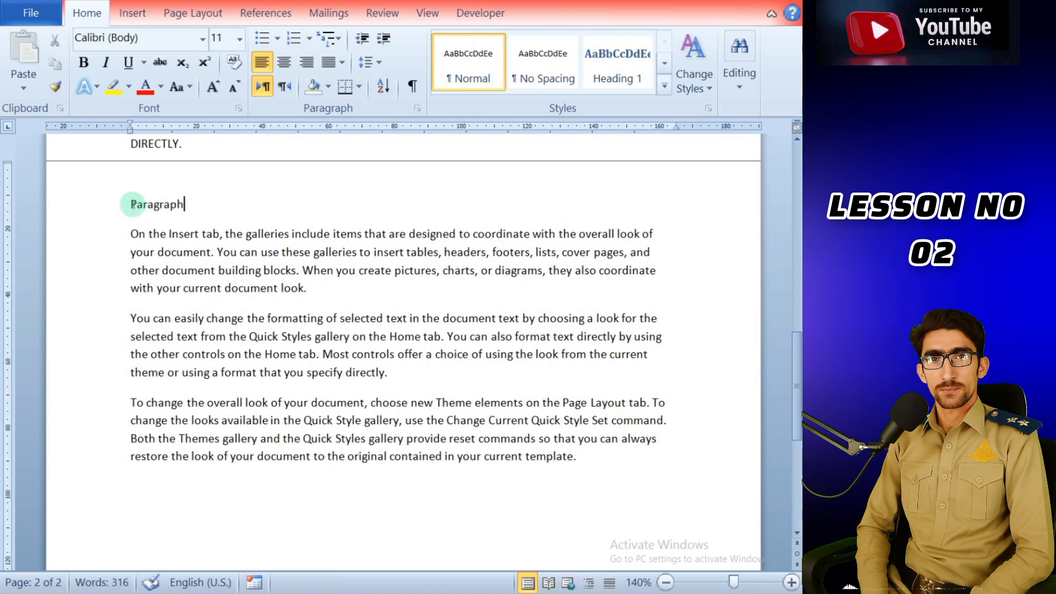
click(213, 87)
click(212, 87)
click(213, 86)
Format the "Paragraph" title as an UPPERCASE, centered Heading 1
click(184, 87)
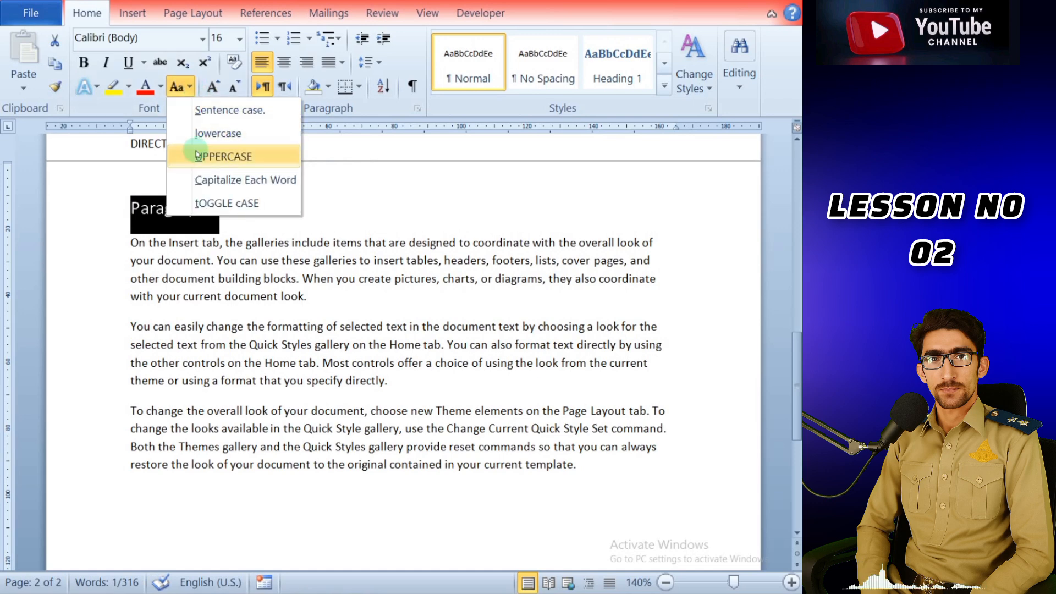
click(212, 132)
click(284, 63)
click(610, 69)
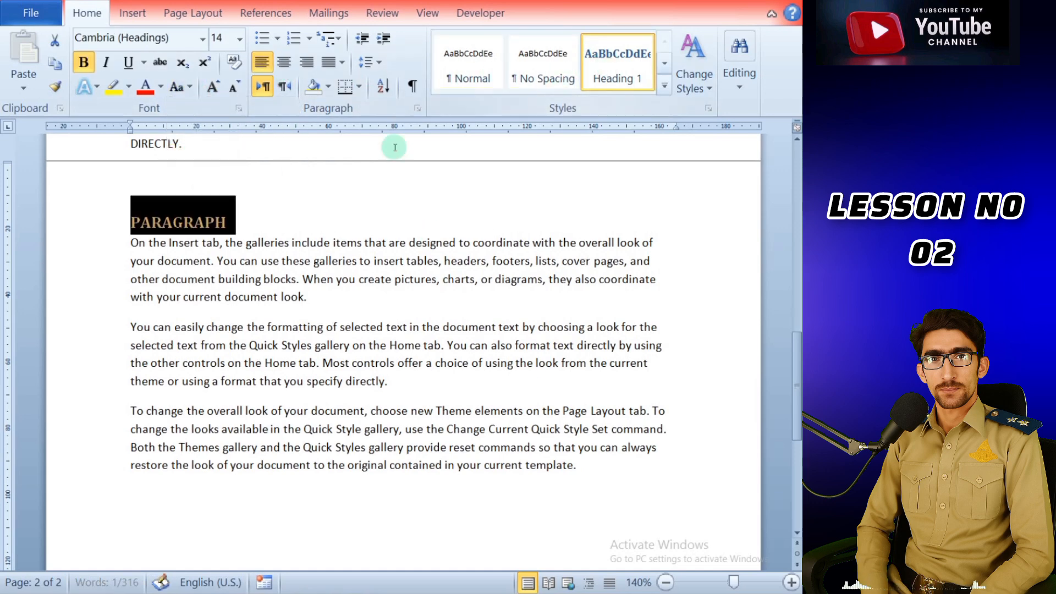
click(284, 62)
click(396, 309)
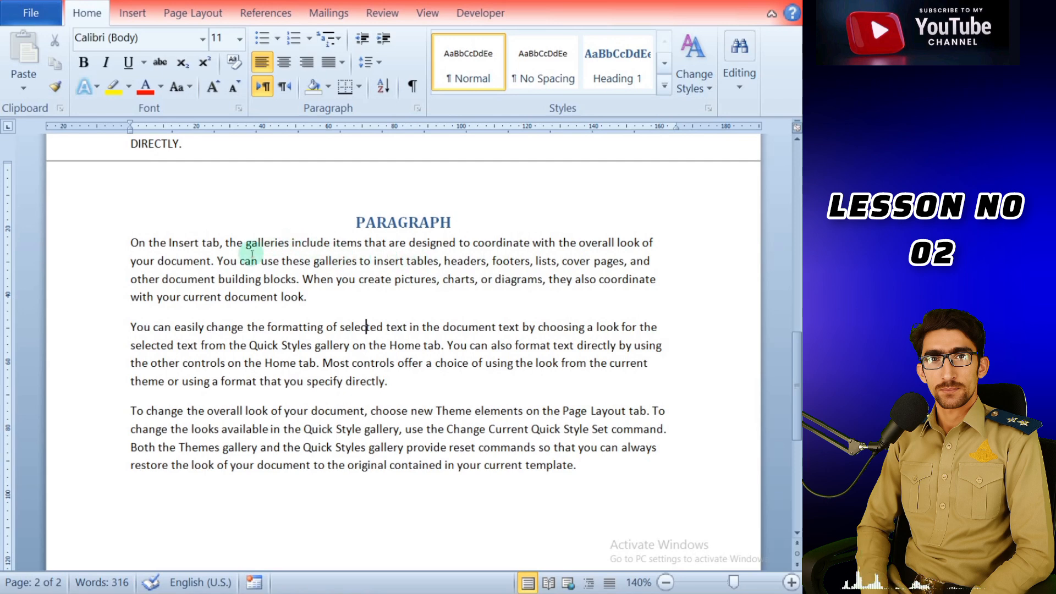
Split the first two sample paragraphs before "You can use these galleries", "When you create pictures" and "You can also format text"
click(216, 261)
key(Return)
click(209, 309)
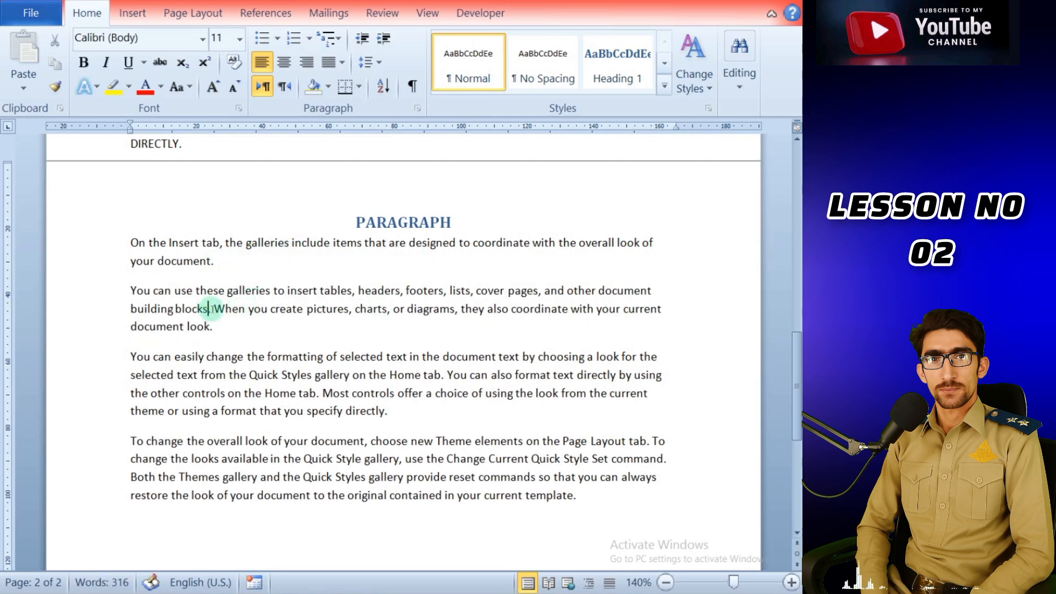
key(Return)
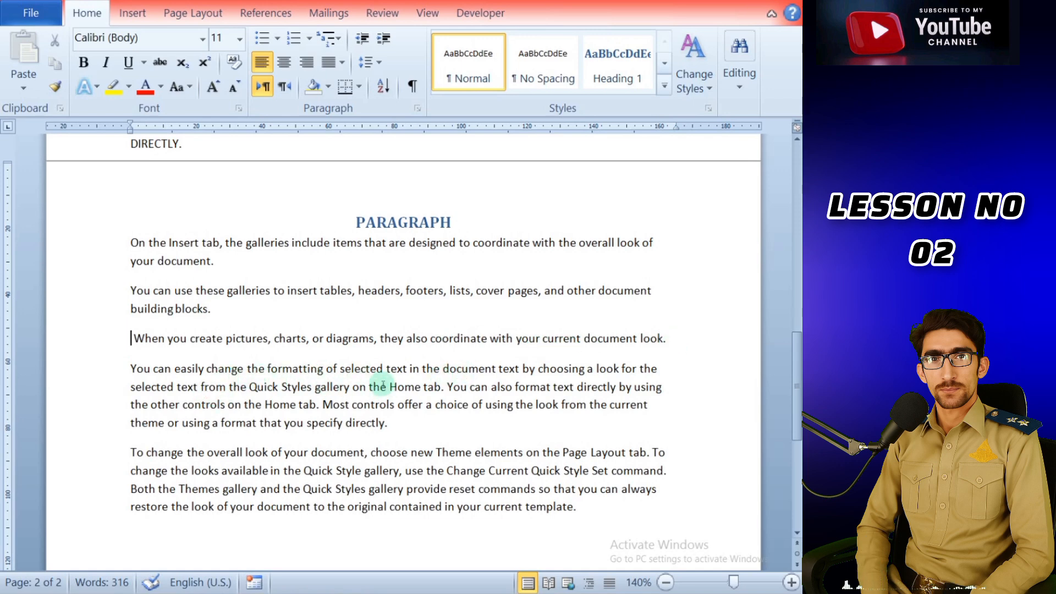
click(443, 387)
key(Return)
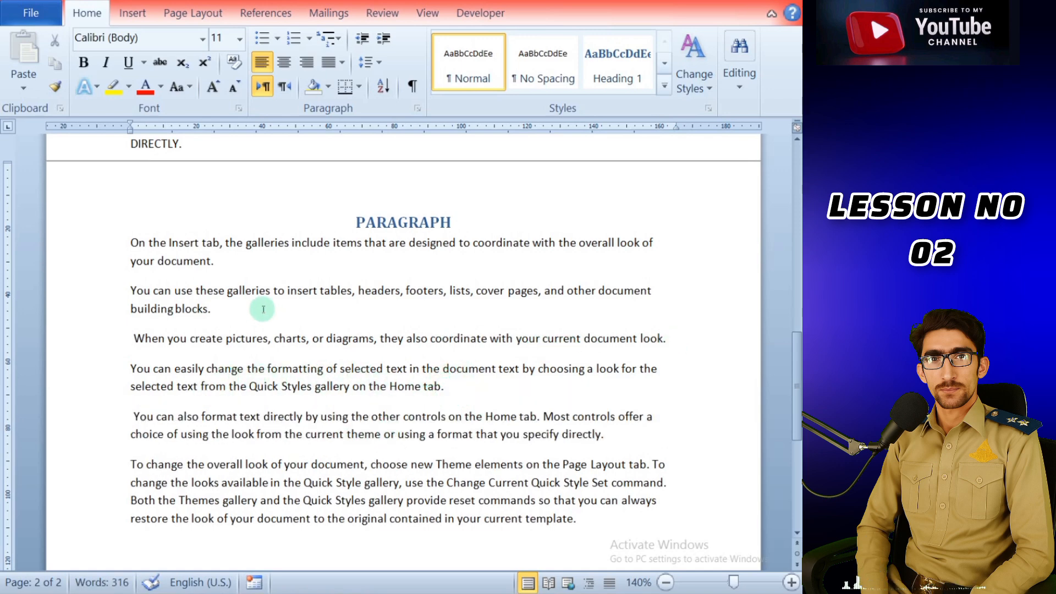
Apply solid round bullets to the four paragraphs from "On the Insert tab" through "You can easily change the formatting"
drag(132, 242, 451, 392)
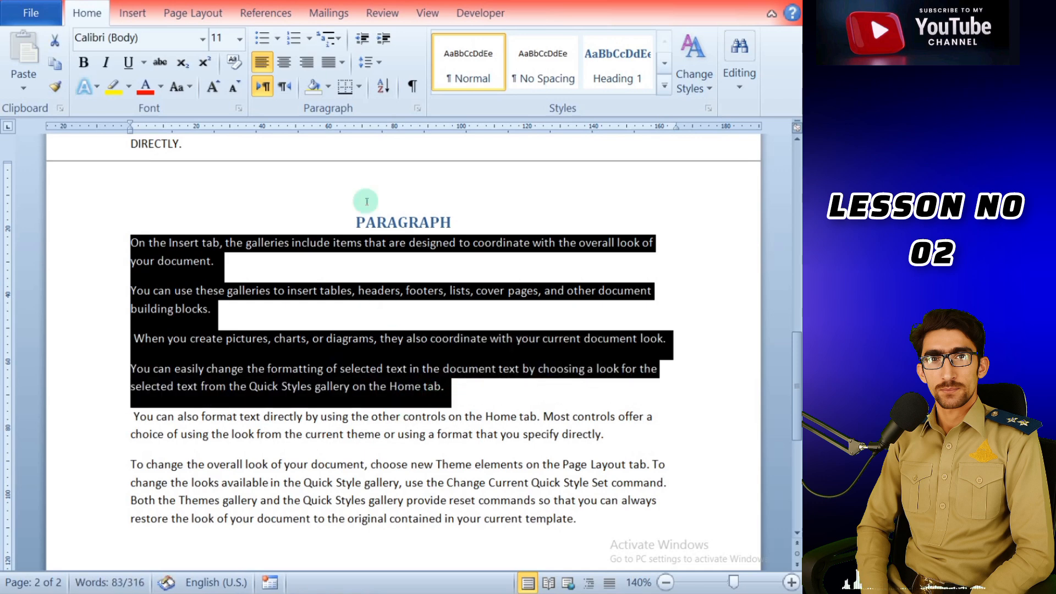
click(278, 40)
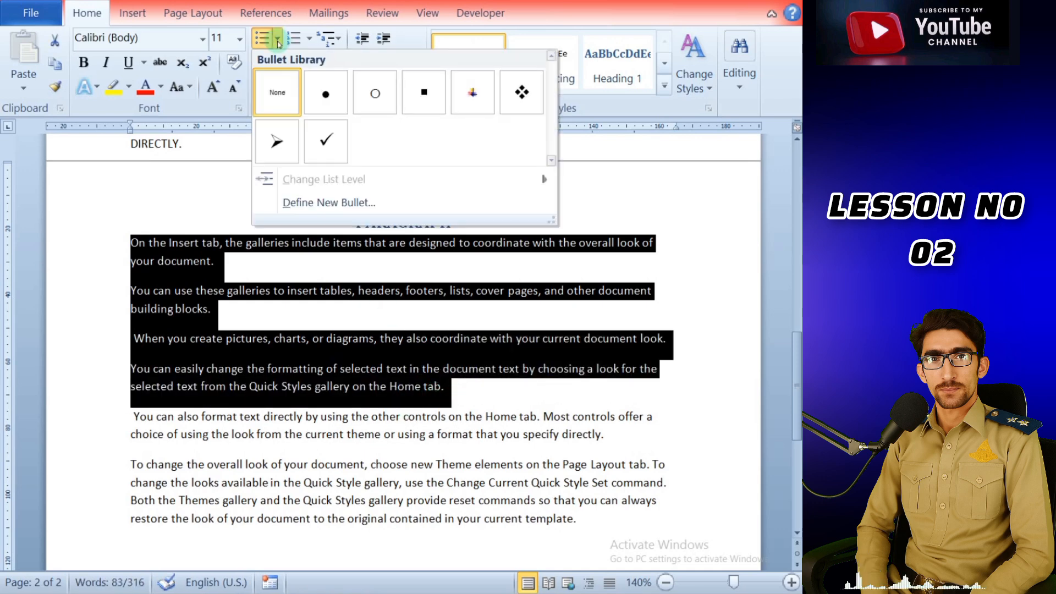
click(328, 99)
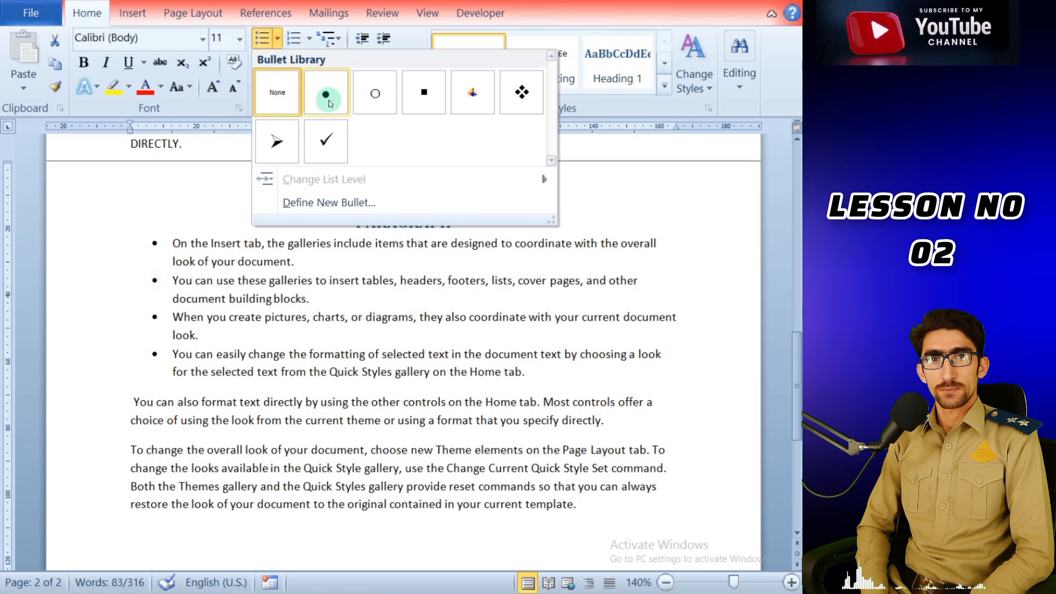
click(328, 100)
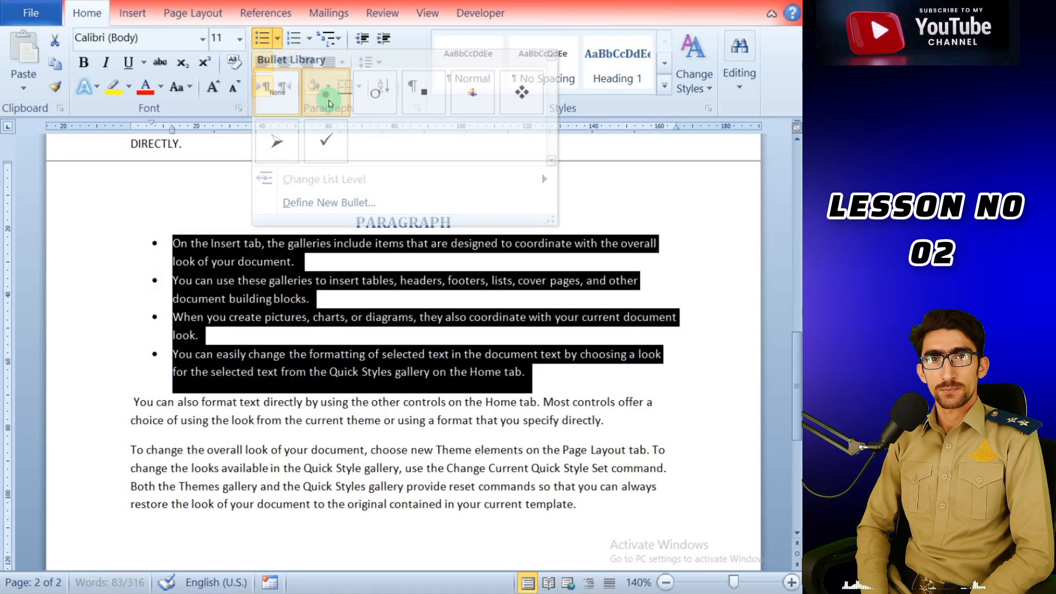
Start new paragraphs at "Most controls offer a choice" and "To change the looks available"
click(542, 404)
key(Return)
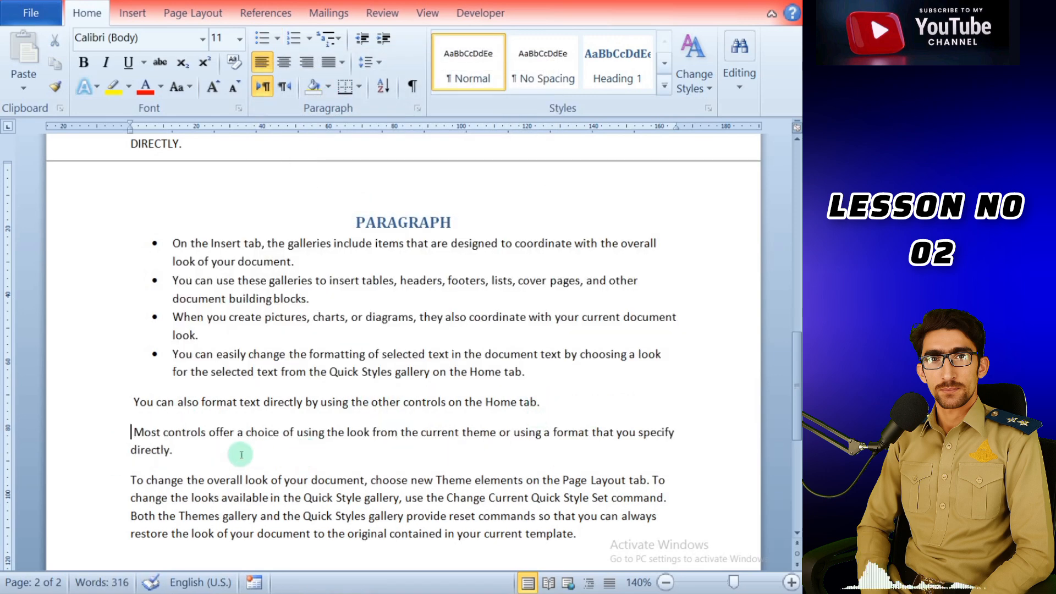
click(653, 480)
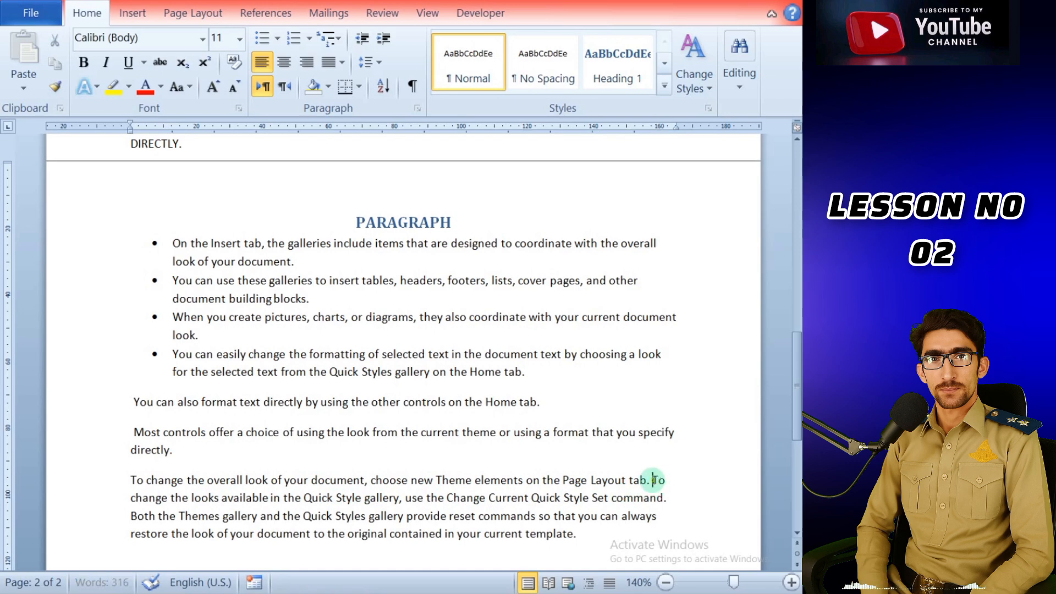
key(Return)
Apply the multicoloured picture bullets to the three paragraphs from "You can also format text" through "To change the overall look"
drag(132, 398, 647, 480)
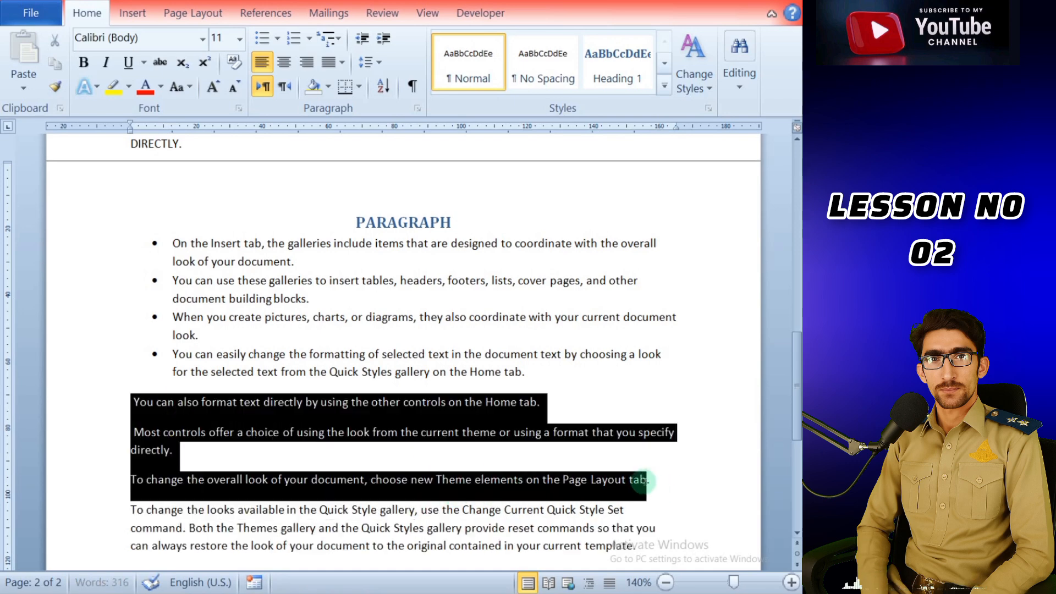
click(277, 38)
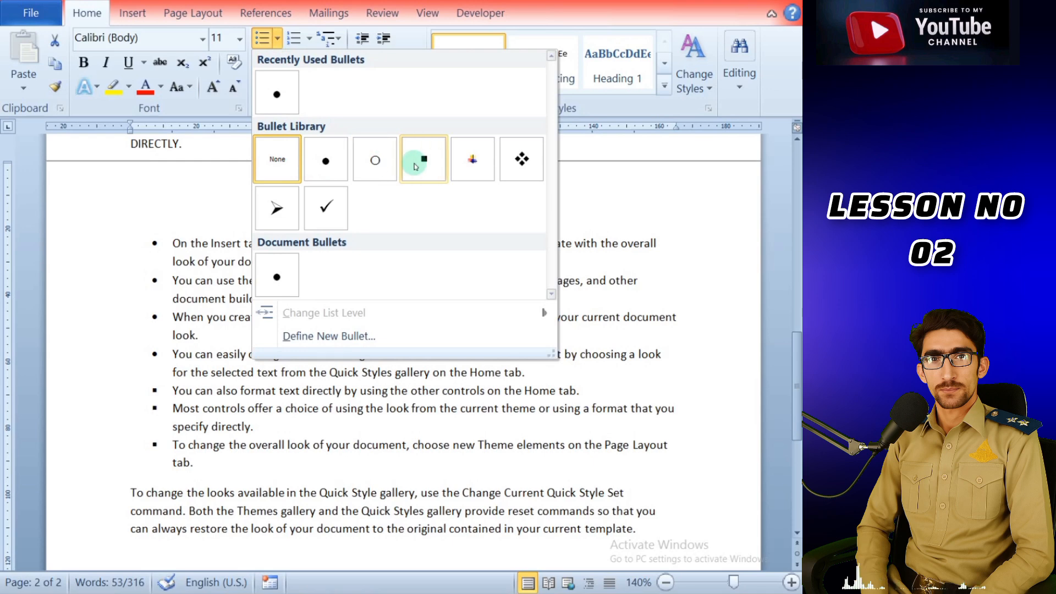
click(478, 172)
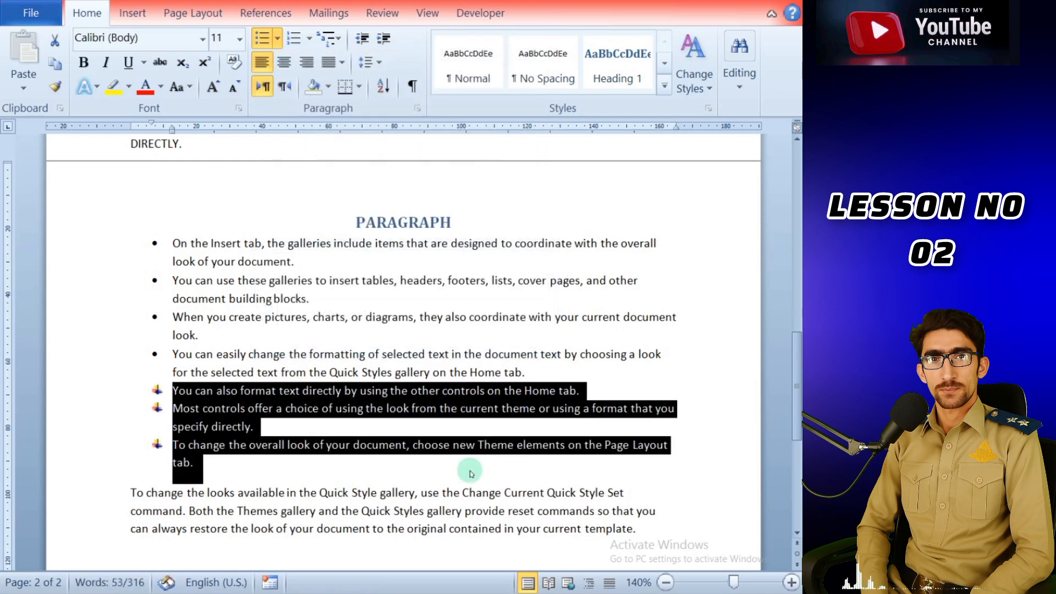
Start a new paragraph at "Both the Themes gallery" in the remaining unbulleted text
click(186, 513)
text(.)
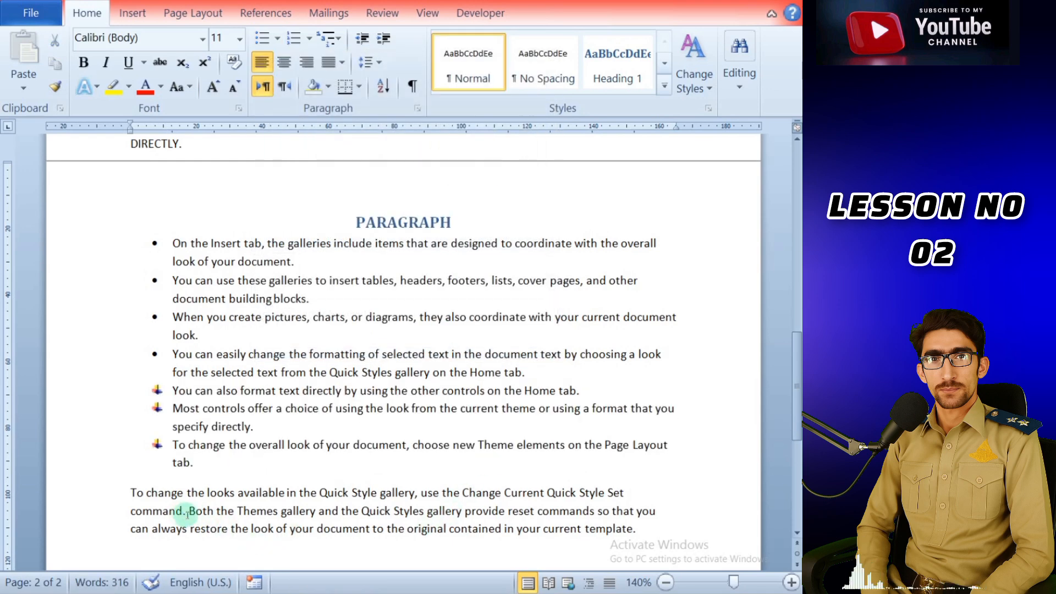
click(189, 511)
key(Return)
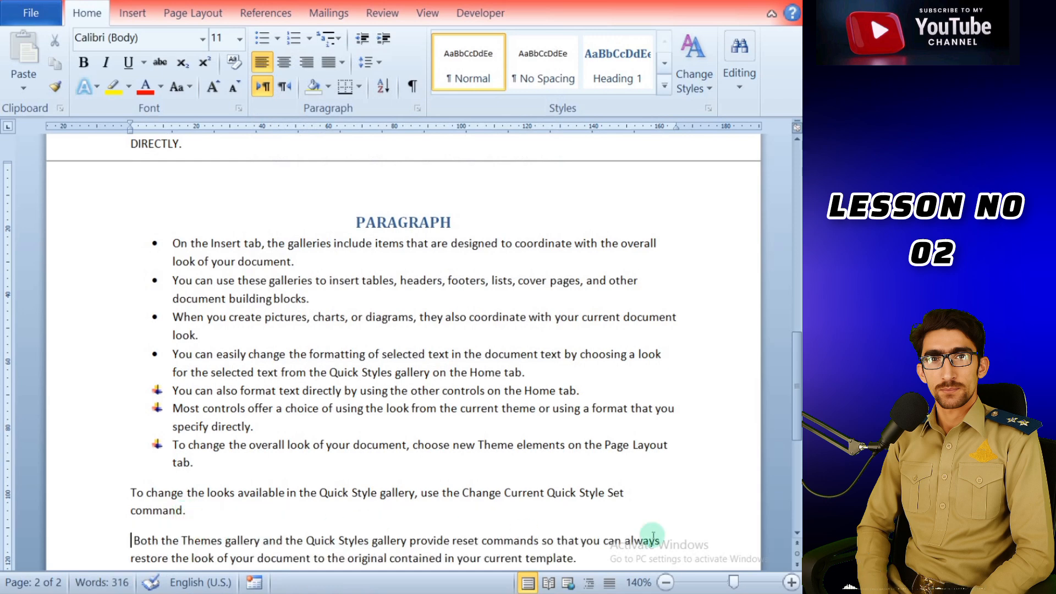
Add a period after "Both the Themes gallery" and start a new paragraph at "and the Quick Styles gallery"
scroll(795, 539, down, 5)
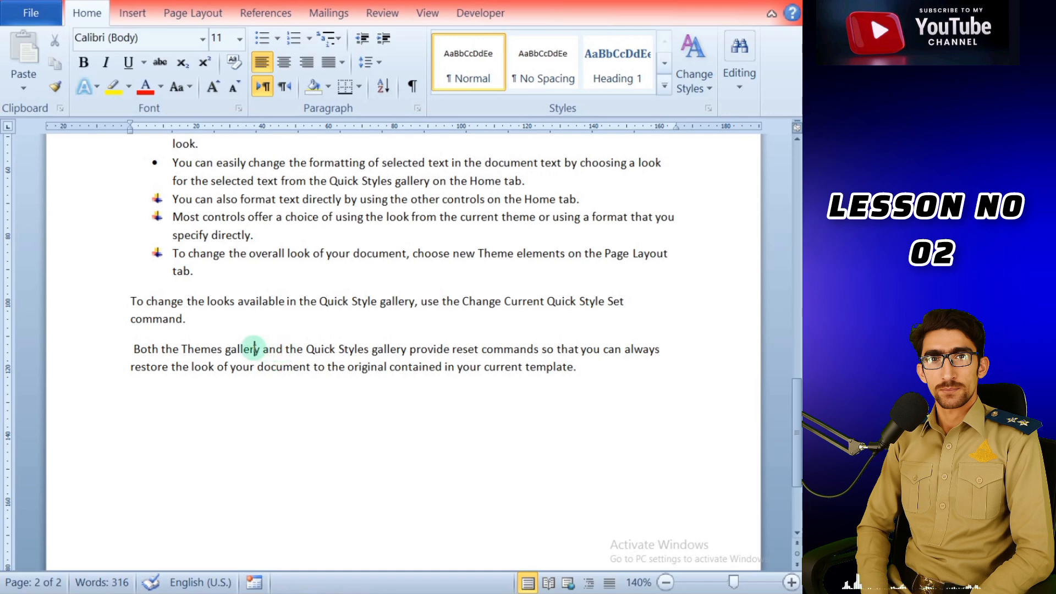
text(,)
key(BackSpace)
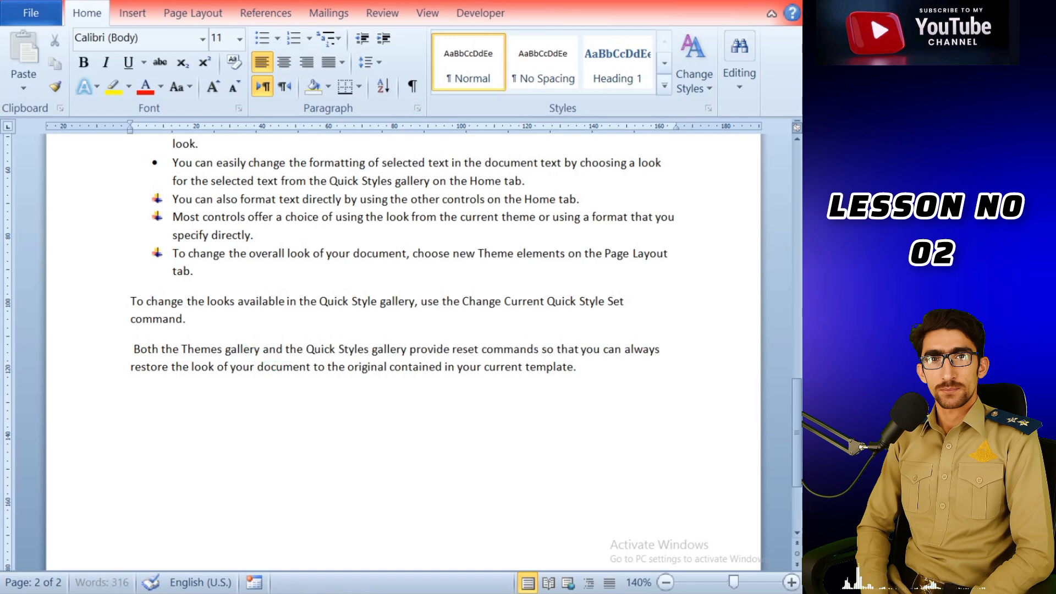
text(.)
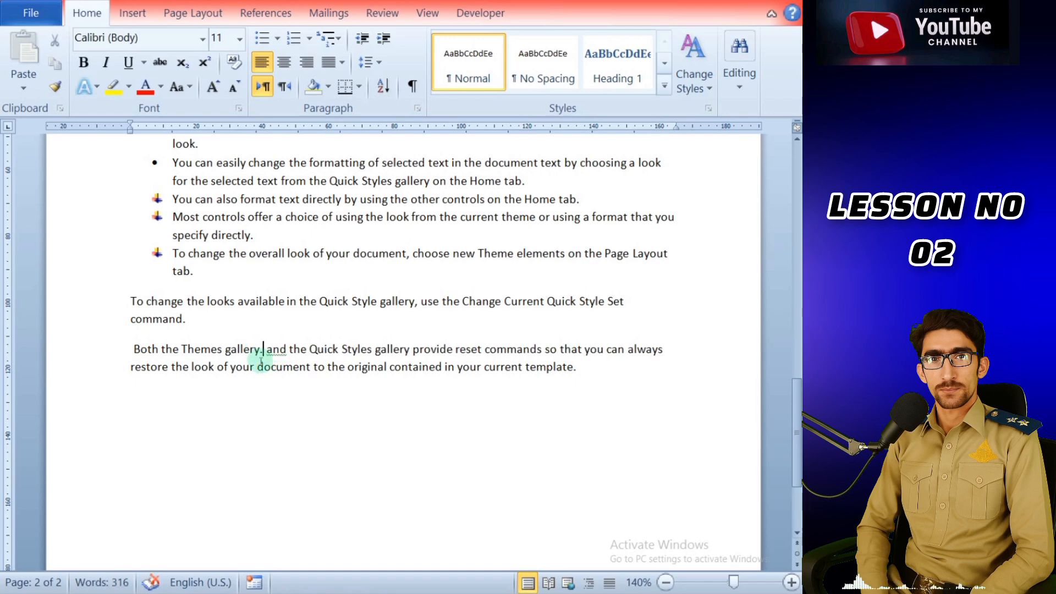
key(Return)
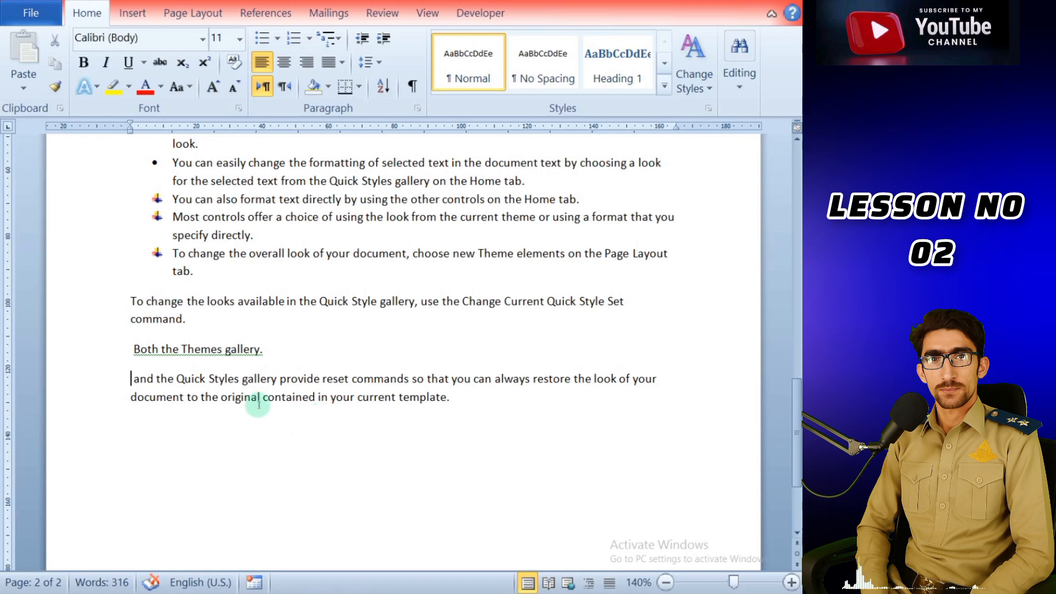
Add a period after "provide reset commands" and start a new paragraph at "so that you can always restore"
click(414, 379)
text(,')
key(BackSpace)
key(BackSpace)
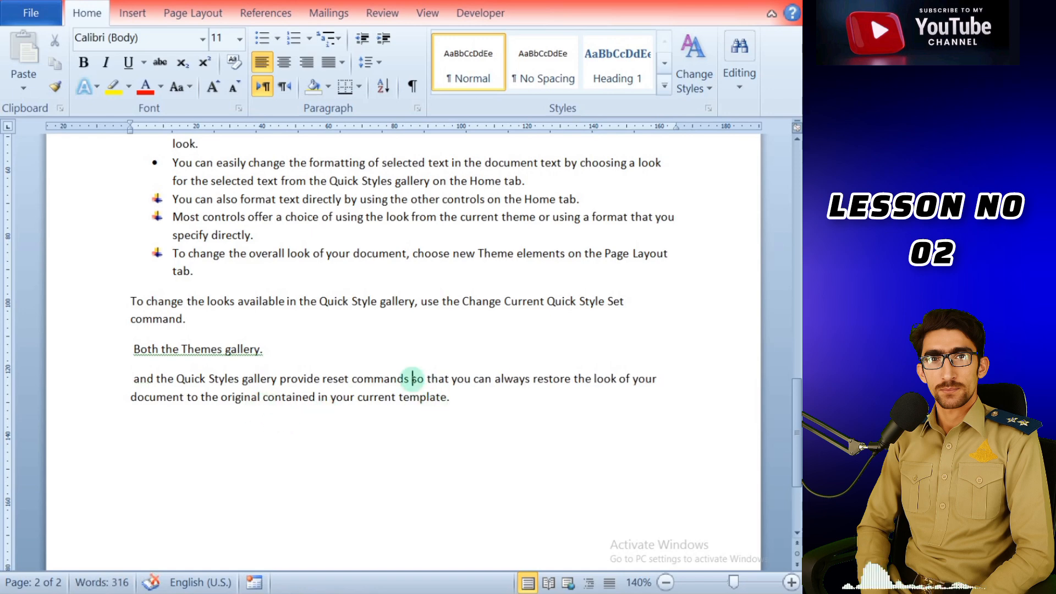
text(.)
key(Return)
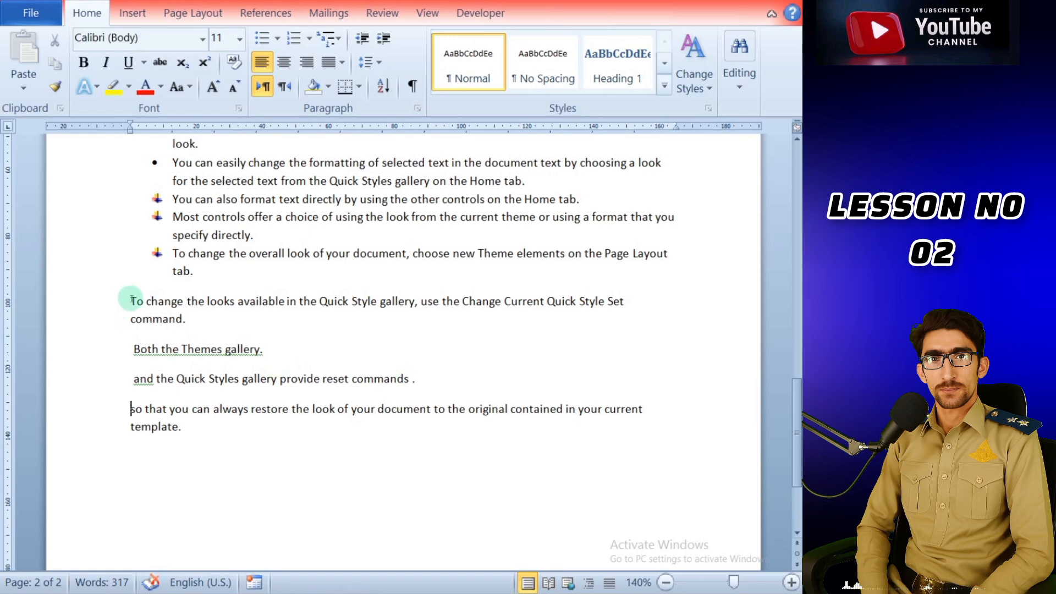
Apply arrow bullets to the last four paragraphs, from "To change the looks available" through "so that you can always restore"
drag(130, 301, 185, 431)
click(279, 39)
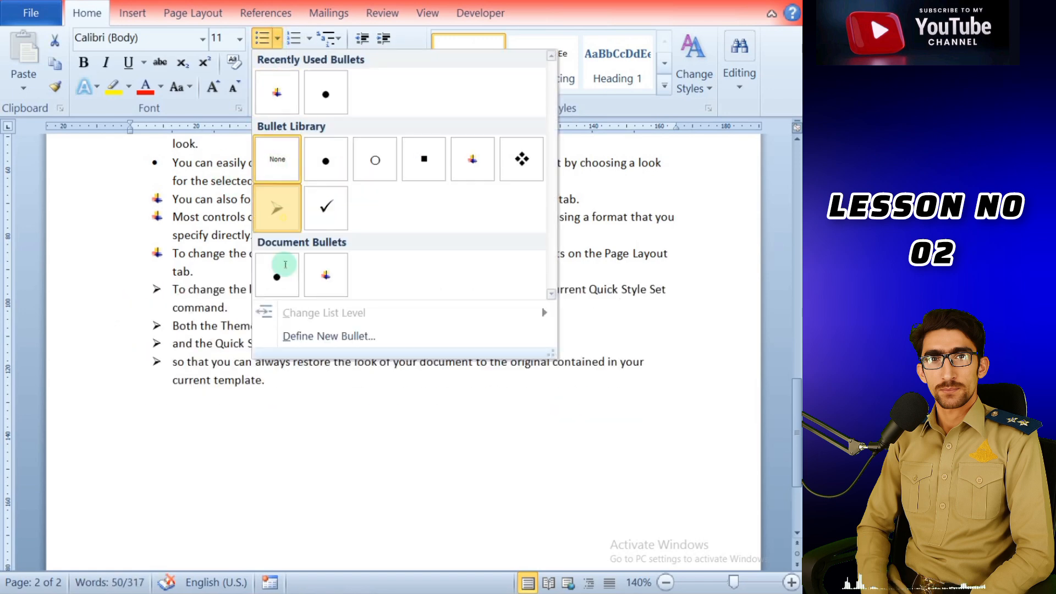
click(278, 208)
double_click(665, 582)
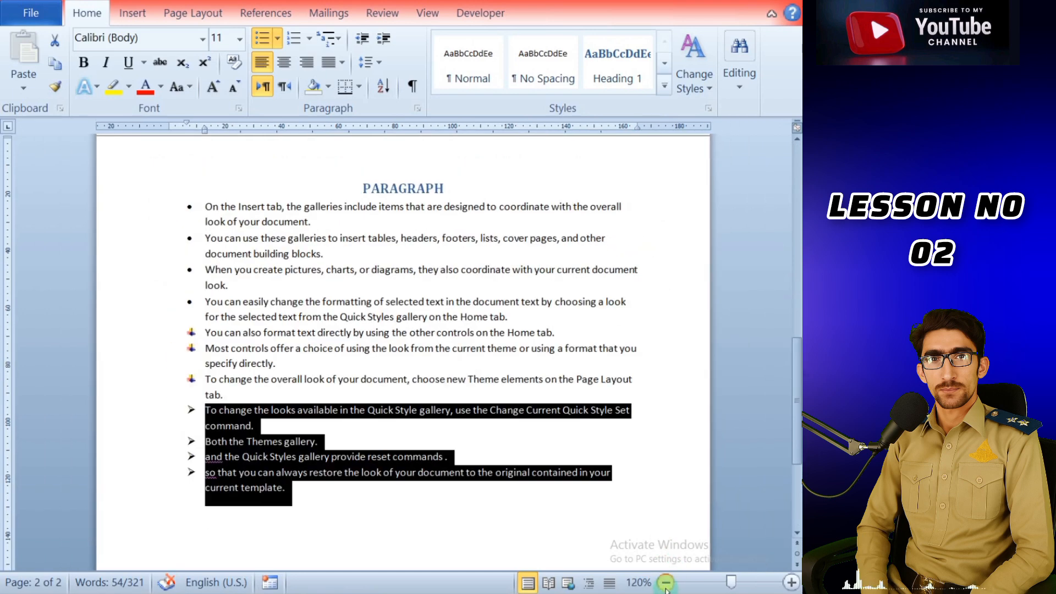
drag(205, 207, 355, 476)
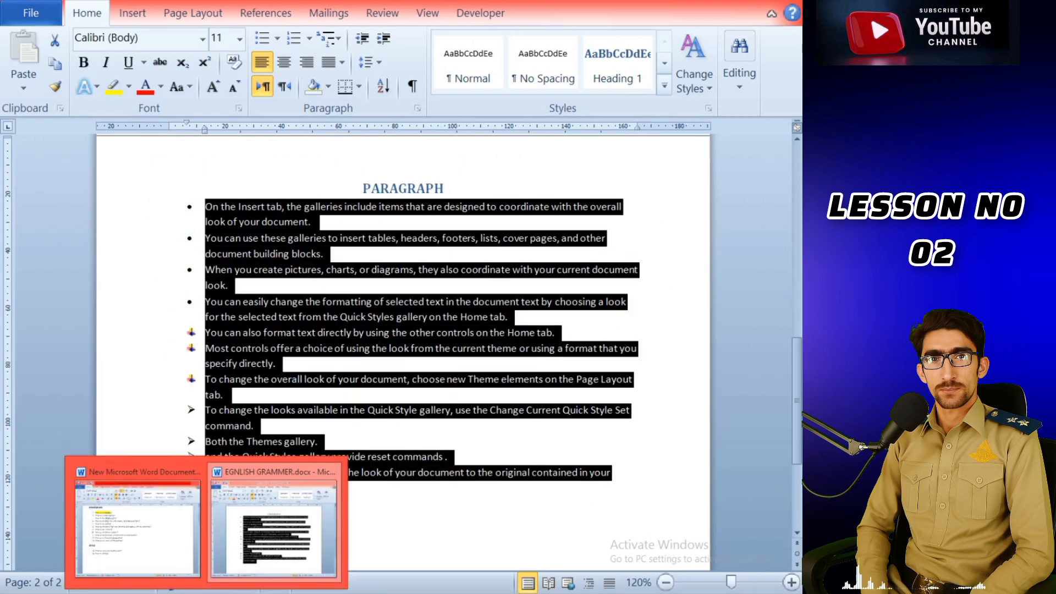
Switch to the New Microsoft Word Document outline, highlight "How to use Numbering?" in yellow and save the document
click(206, 593)
click(163, 552)
drag(131, 196, 256, 195)
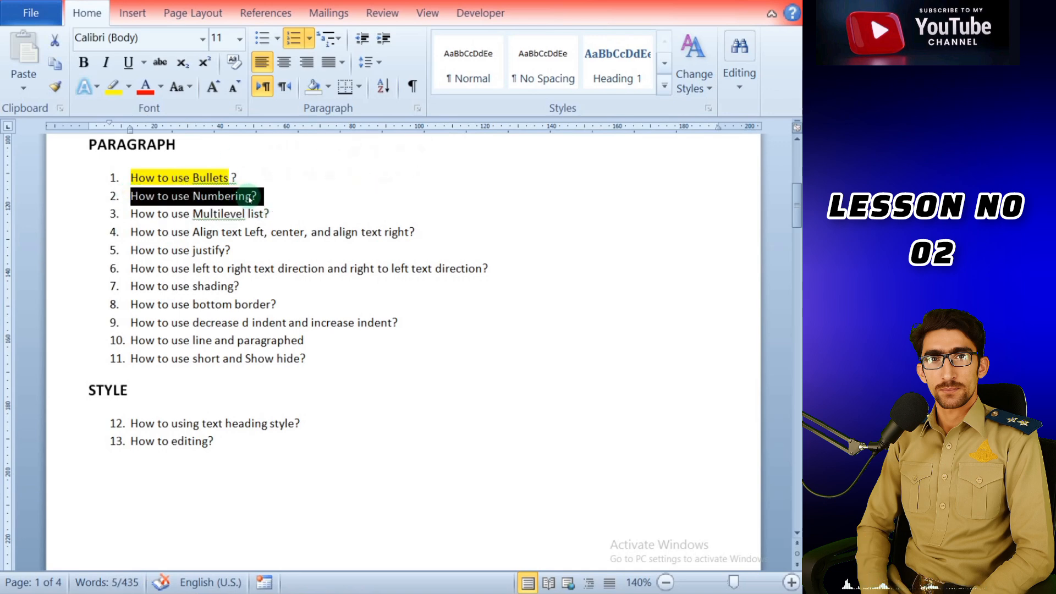
click(113, 86)
click(370, 268)
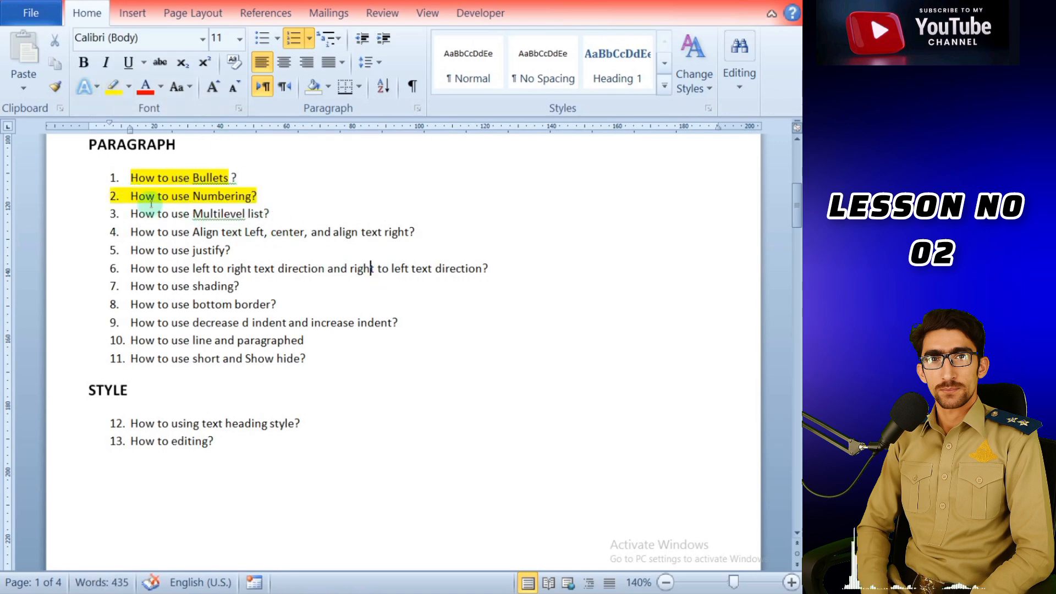
key(ctrl+s)
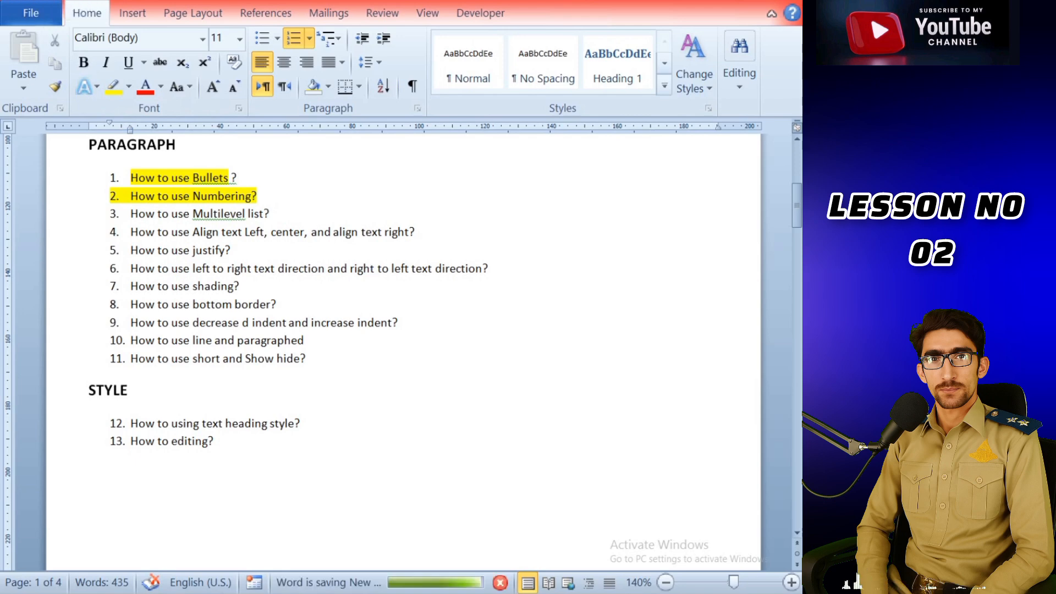
Return to EGNLISH GRAMMER.docx and add an empty line without a bullet below the last arrow-bulleted paragraph
click(205, 593)
click(239, 539)
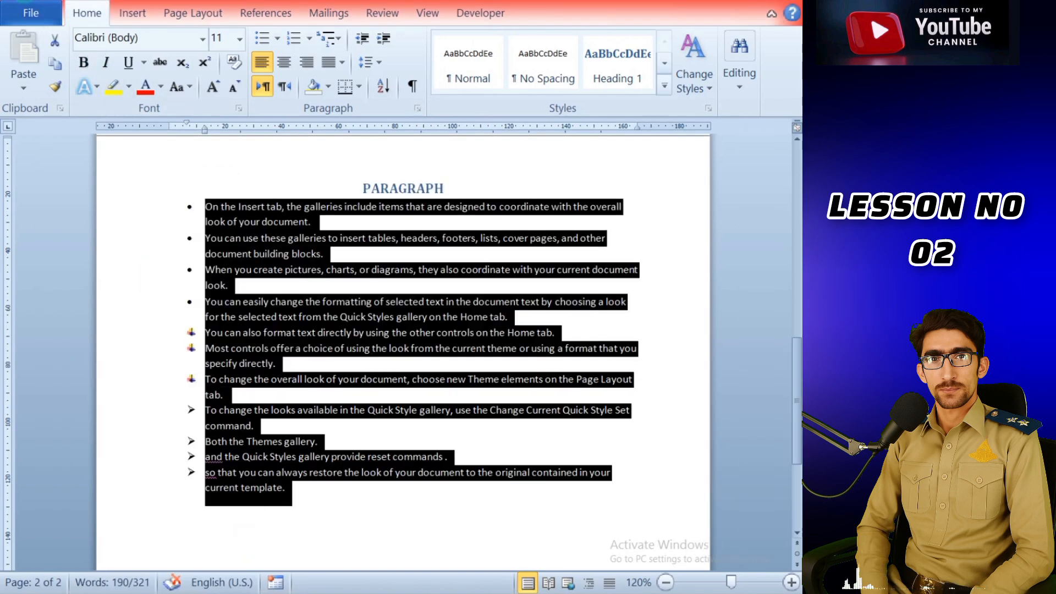
click(350, 488)
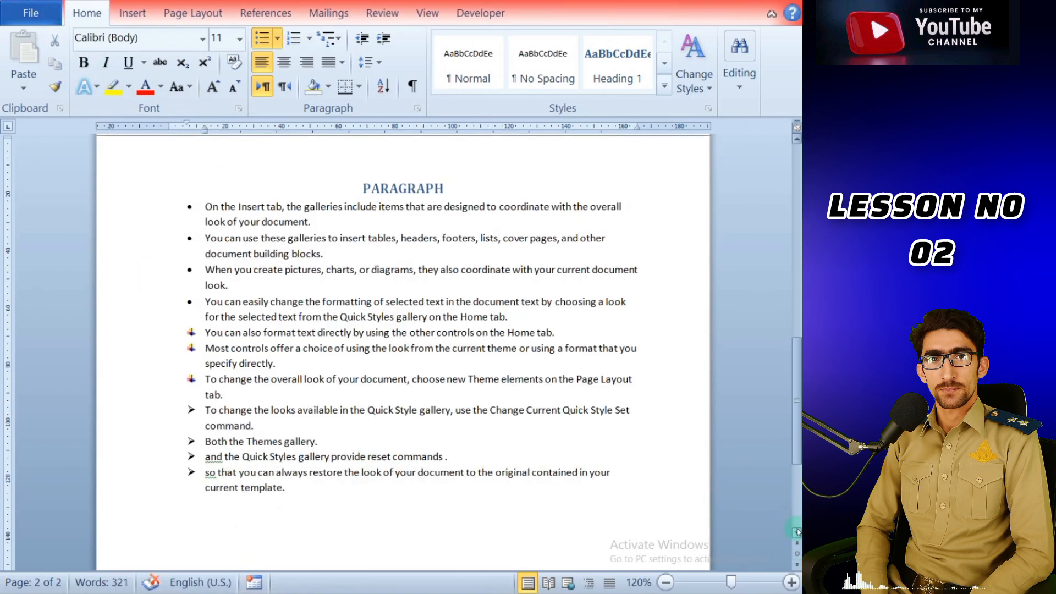
scroll(798, 532, down, 5)
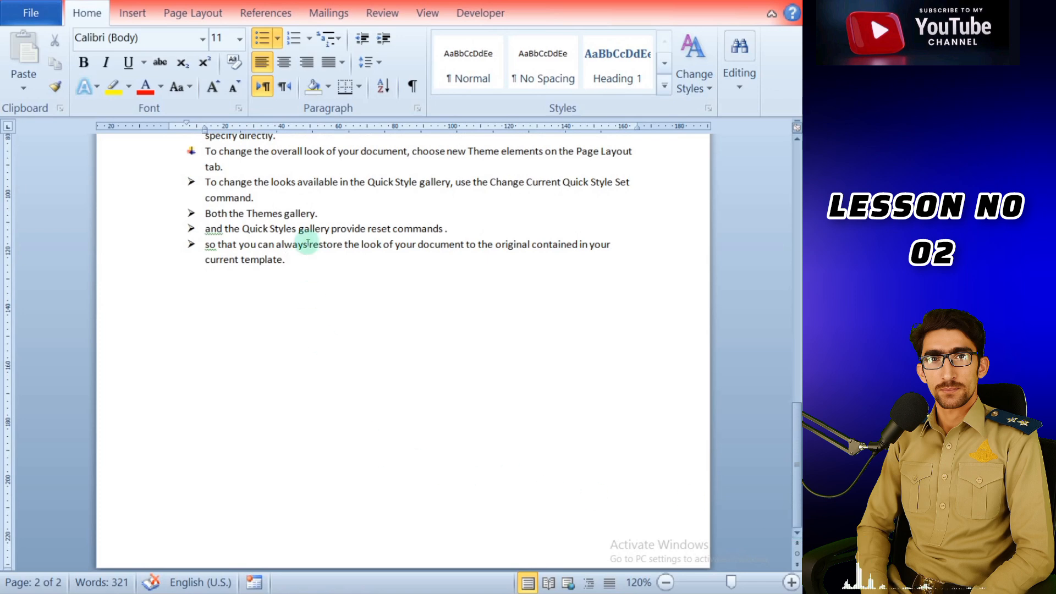
text(\)
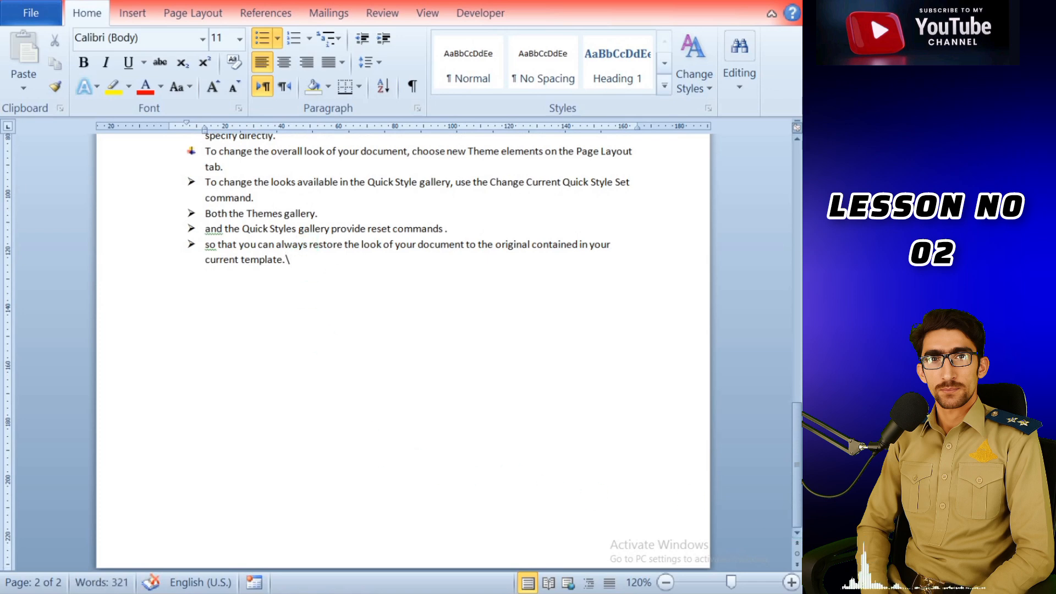
key(Return)
key(Return)
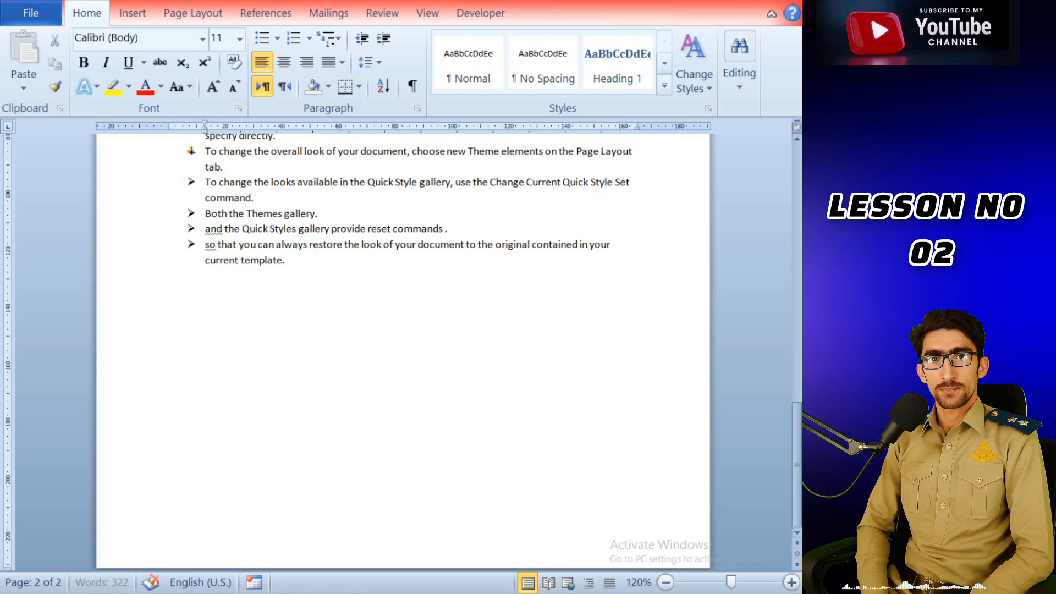
click(342, 288)
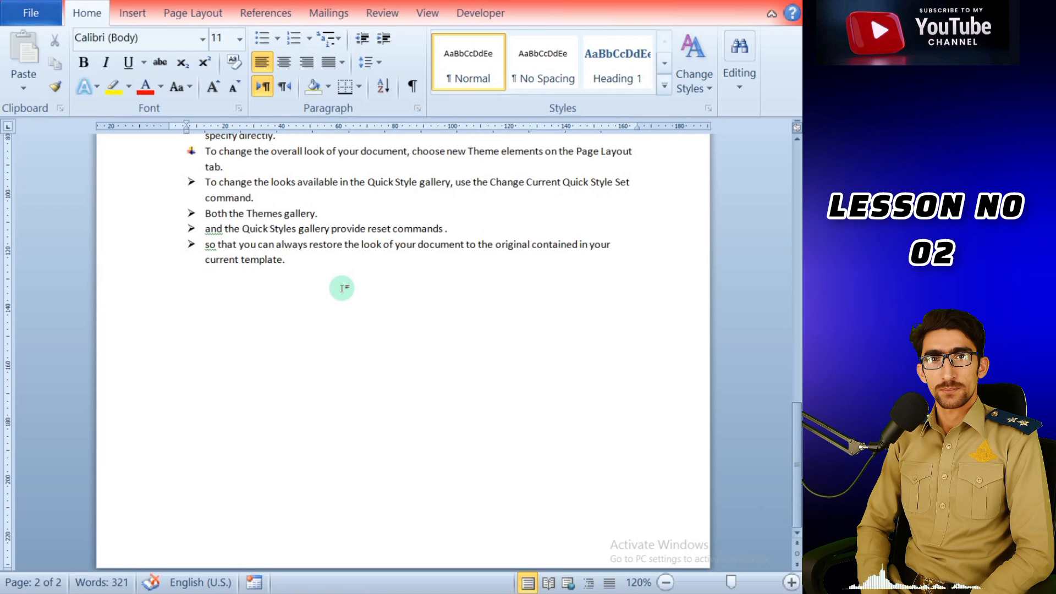
key(BackSpace)
key(Return)
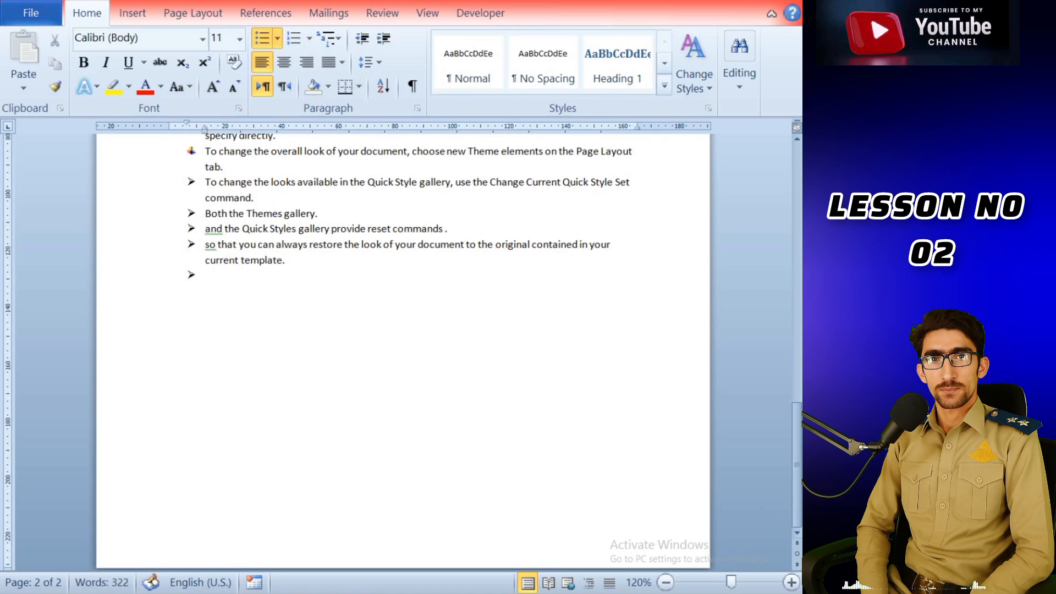
key(BackSpace)
key(BackSpace)
Start a 1. 2. 3. numbered list with "How to province in Pakistan" as its first item, correcting the misspelled "provice"
click(311, 39)
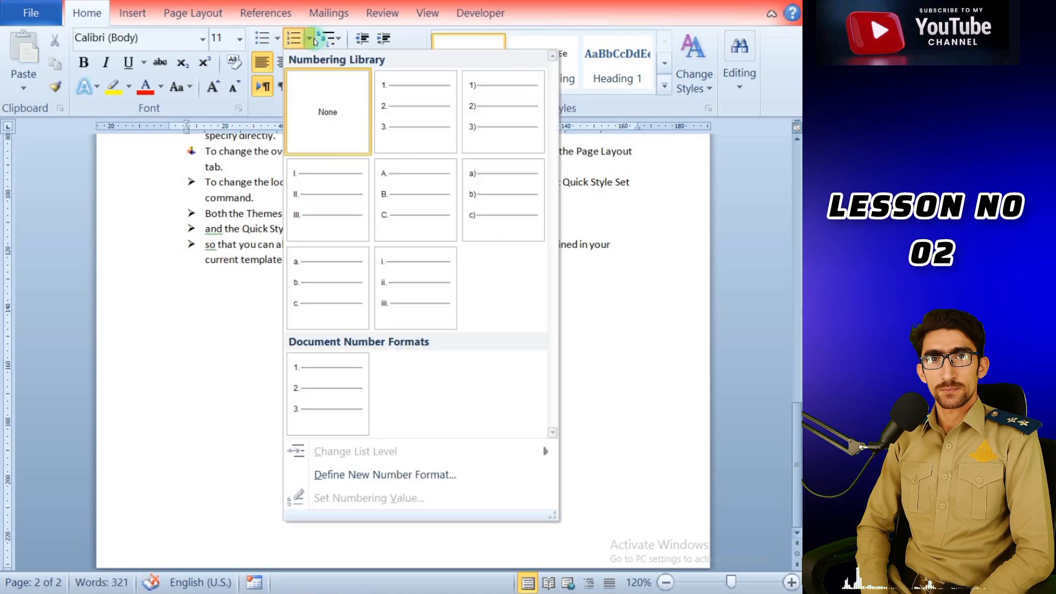
click(418, 110)
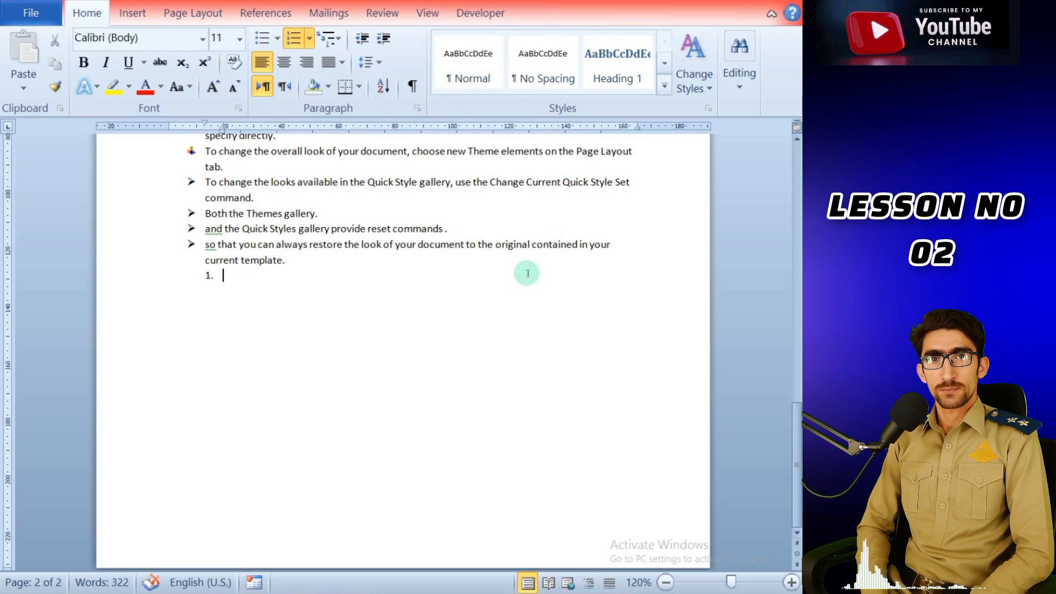
text(Wh)
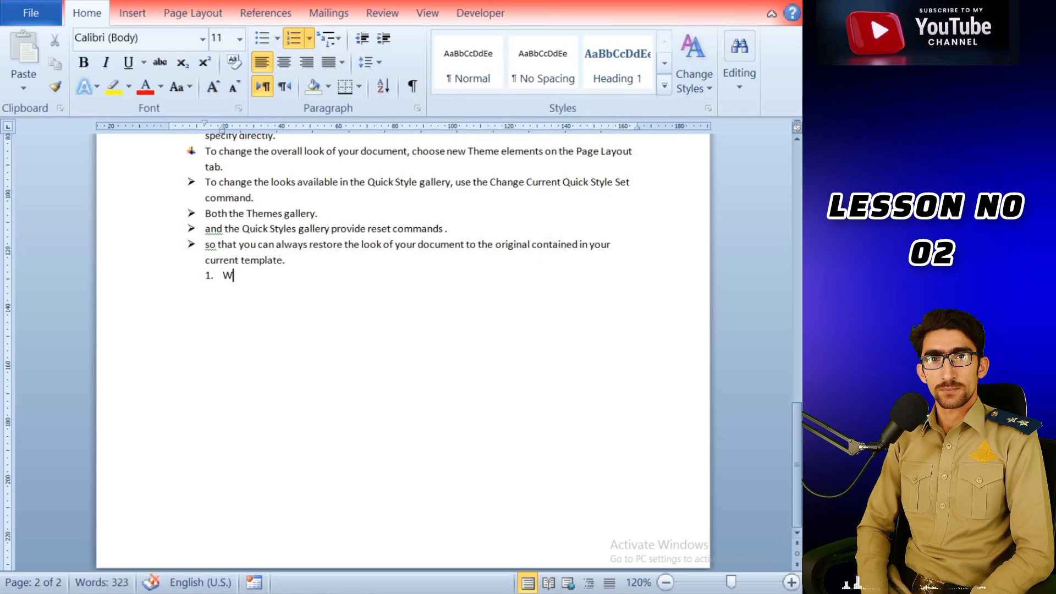
key(BackSpace)
text(How to )
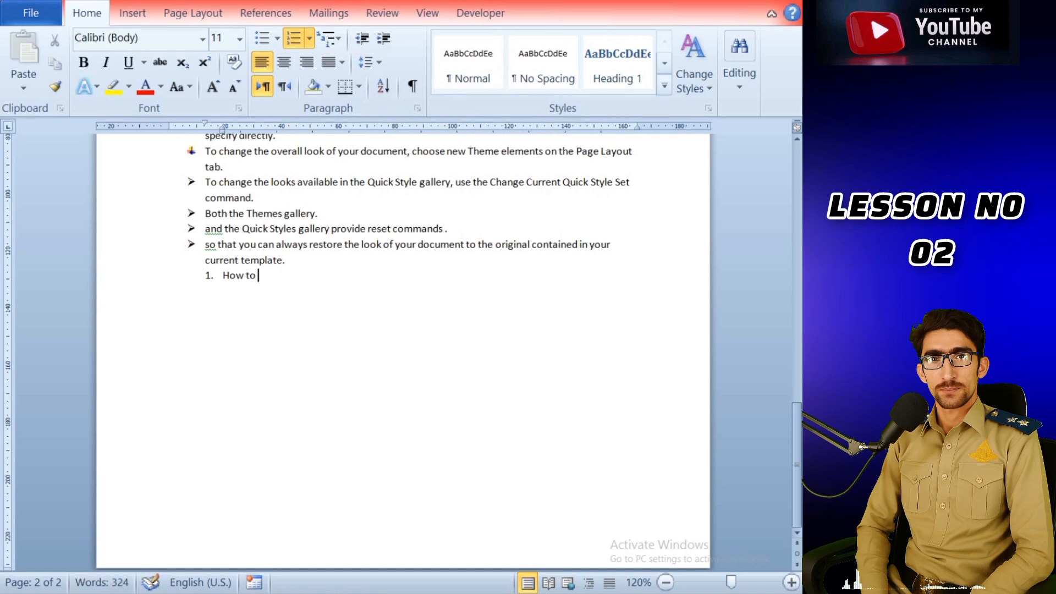
text(provi)
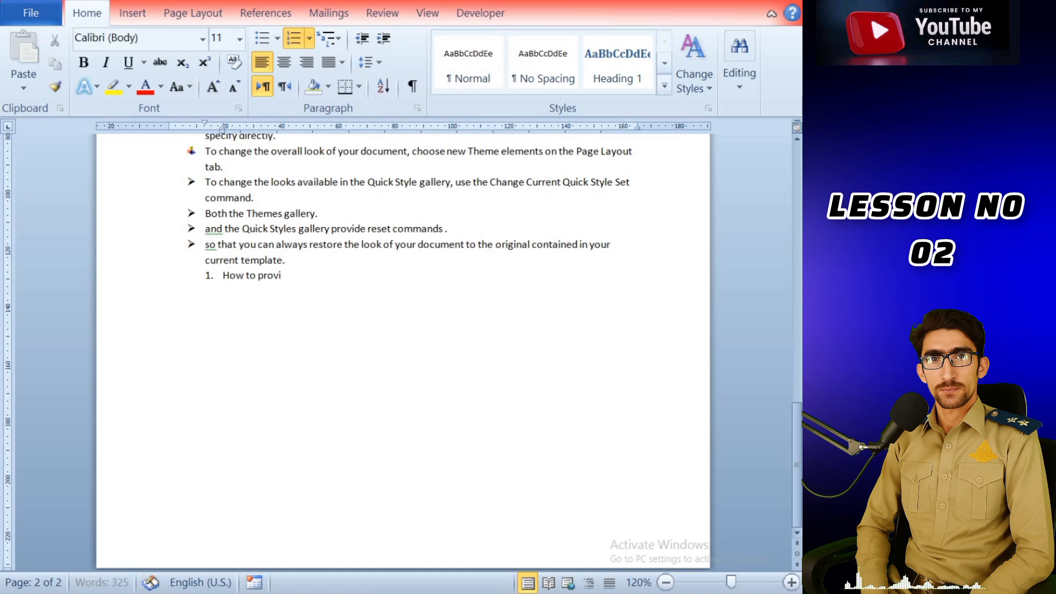
text(ce in)
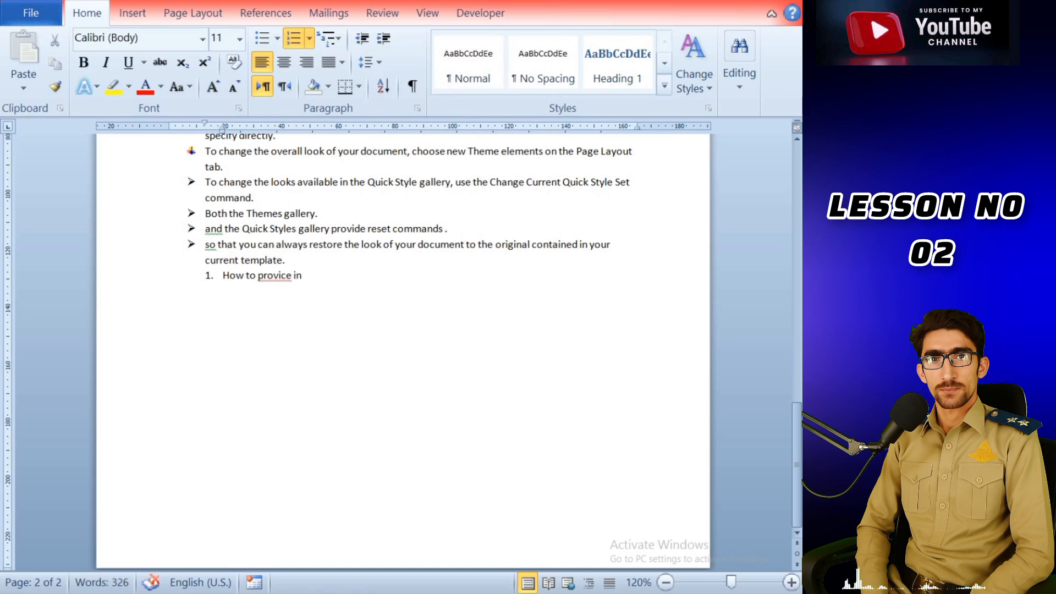
text( pakistan)
key(Return)
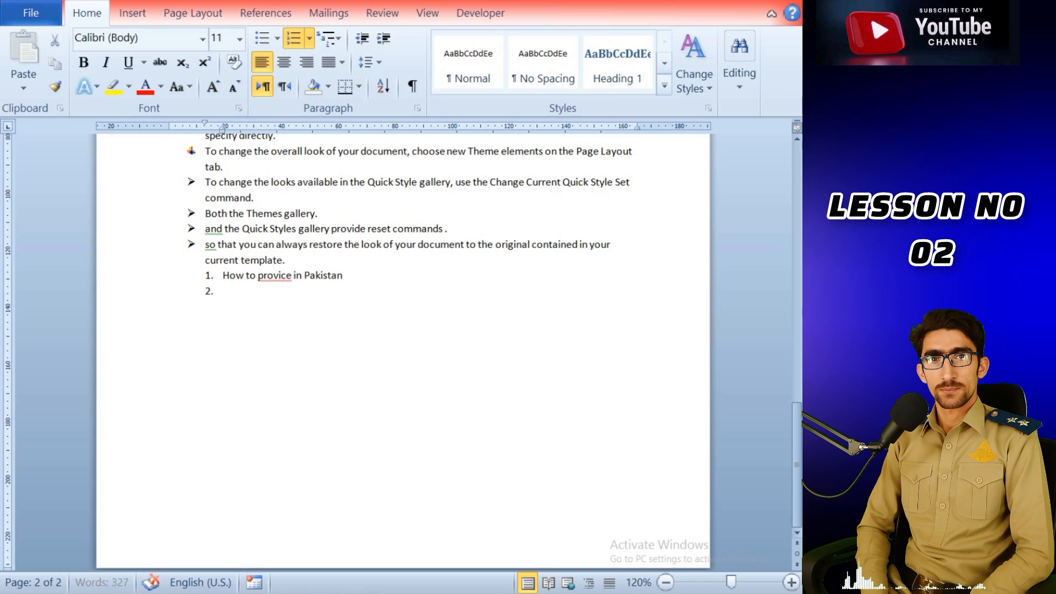
right_click(274, 276)
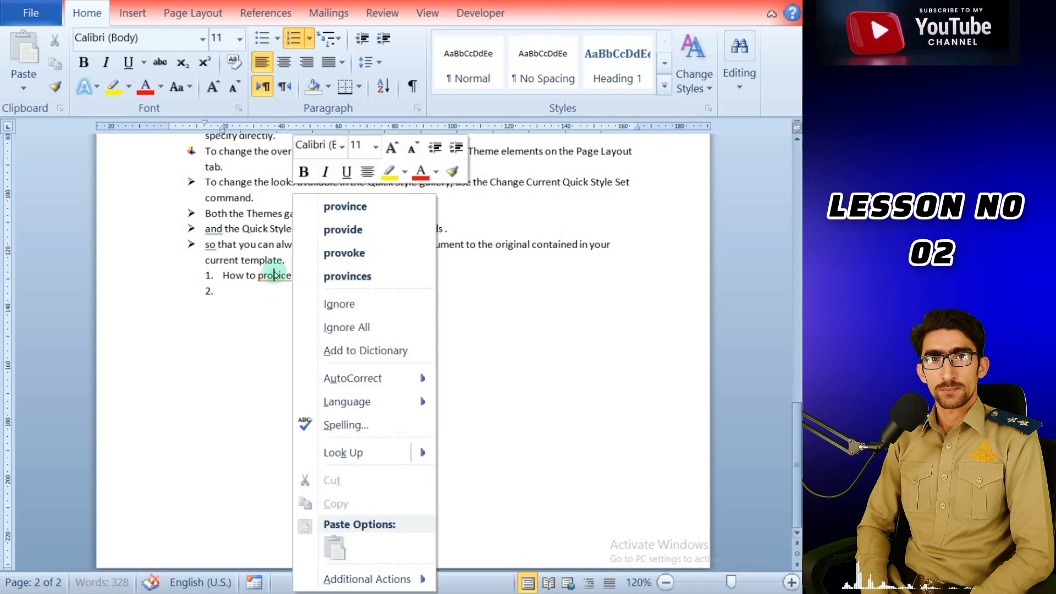
click(326, 205)
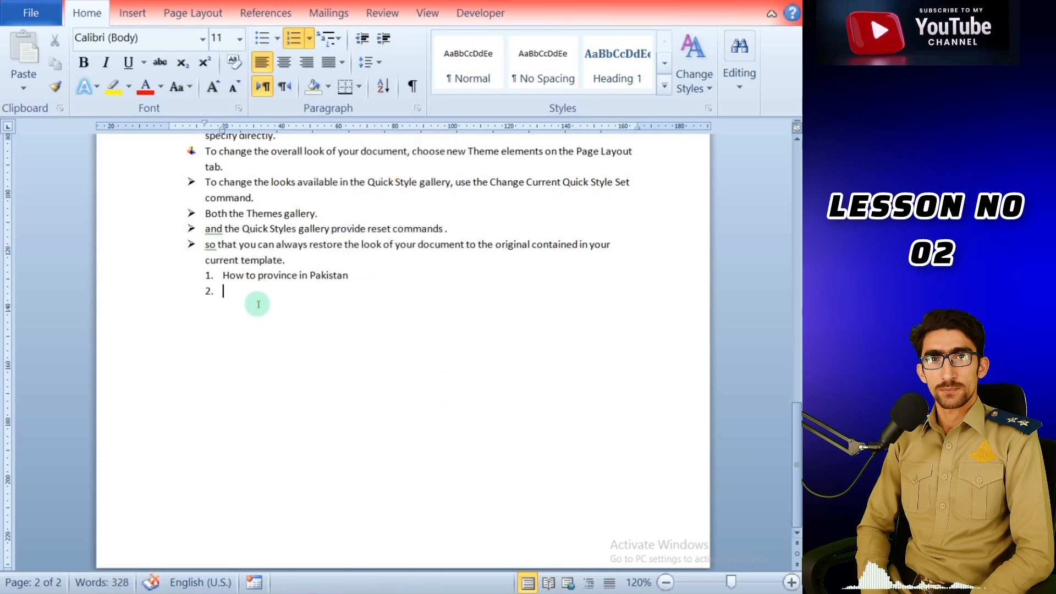
Add "This is a electronic machine." as the second item of the 1. 2. 3. numbered list
text(this is a )
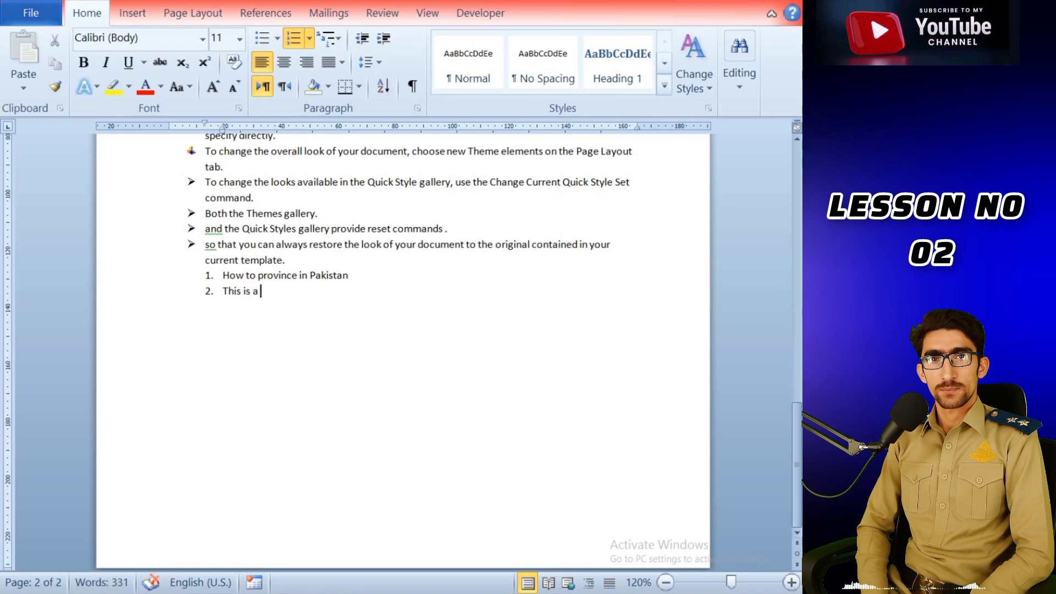
text(ele)
key(BackSpace)
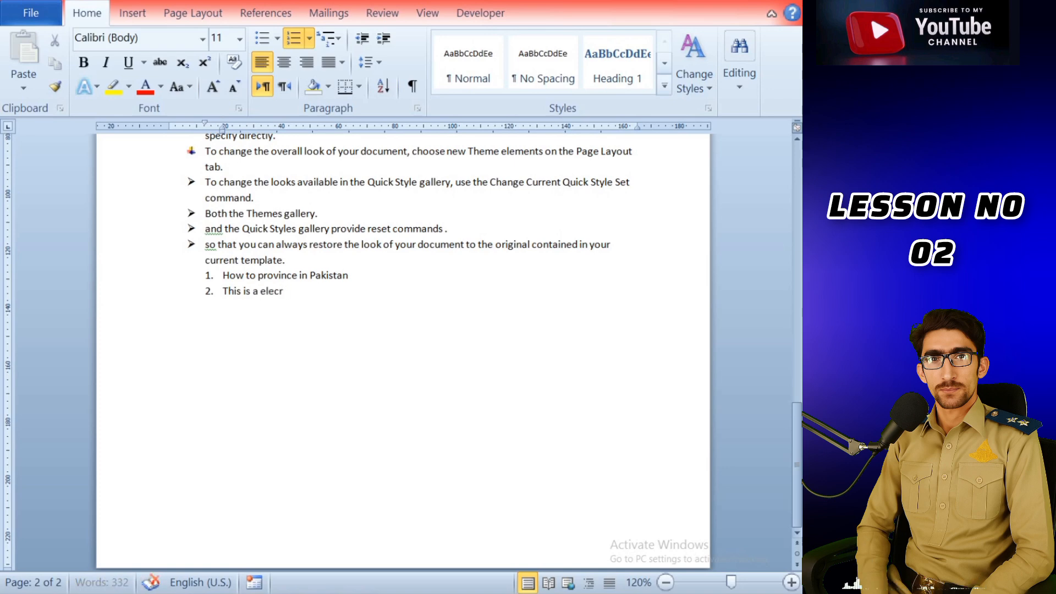
text(o)
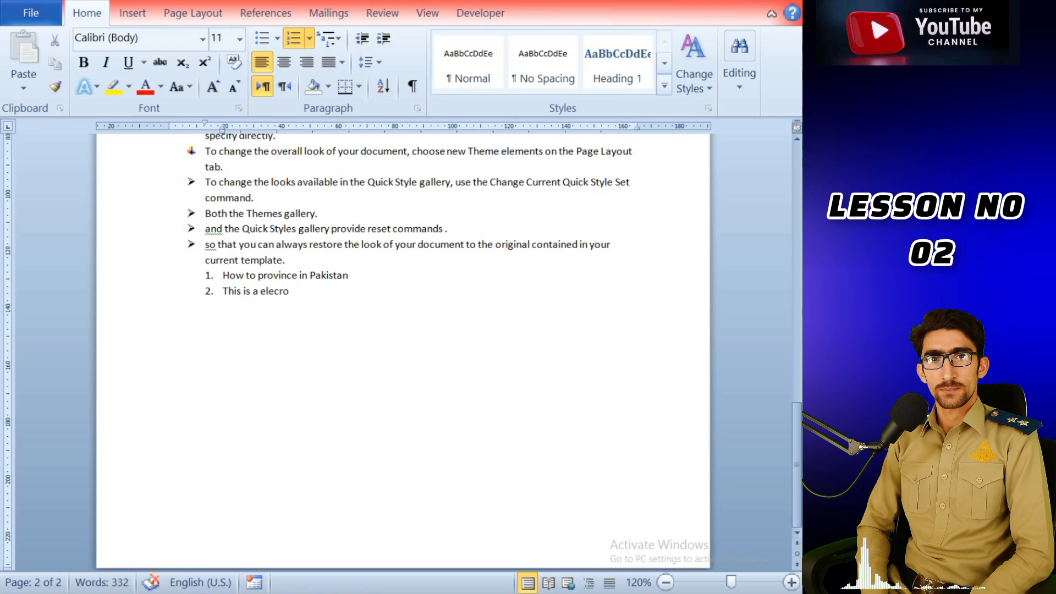
text(nic mas)
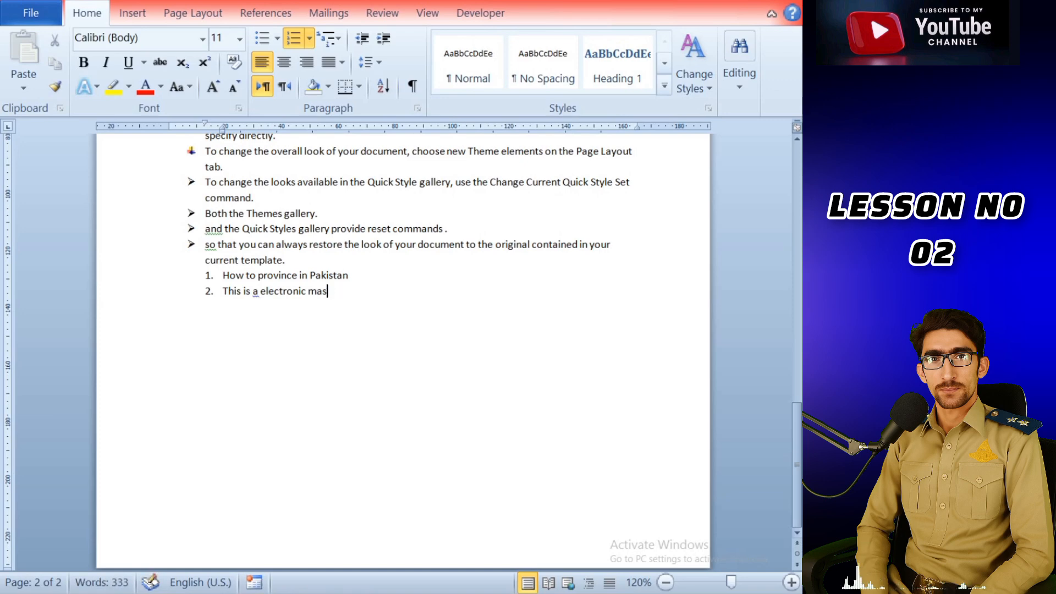
key(BackSpace)
text(chine.)
key(Return)
Enter "He is boy." as the third numbered item and end the list with an empty unnumbered line below
text(He is boy.)
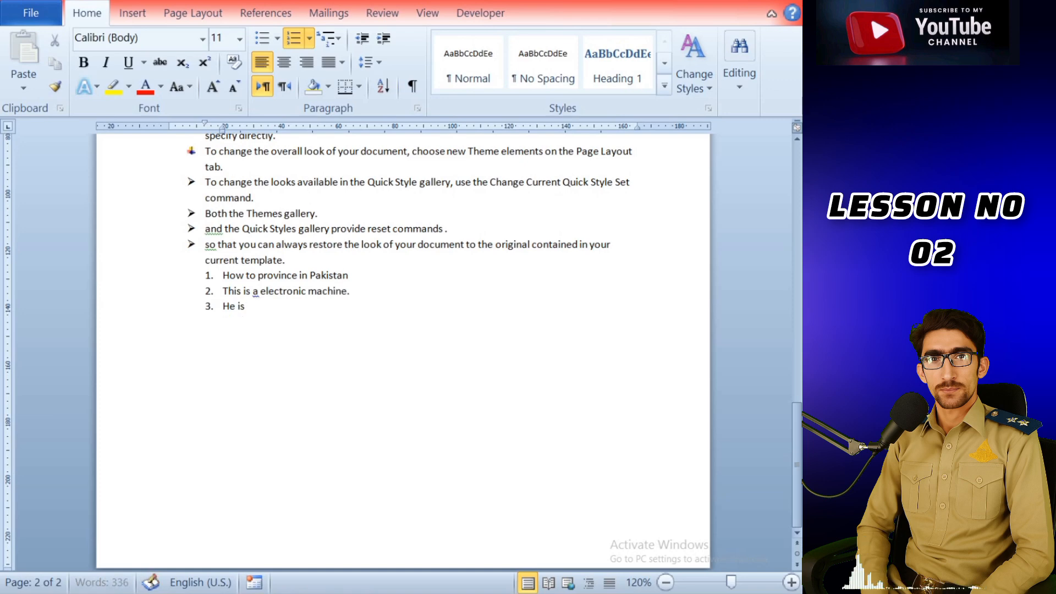
key(Return)
key(Return)
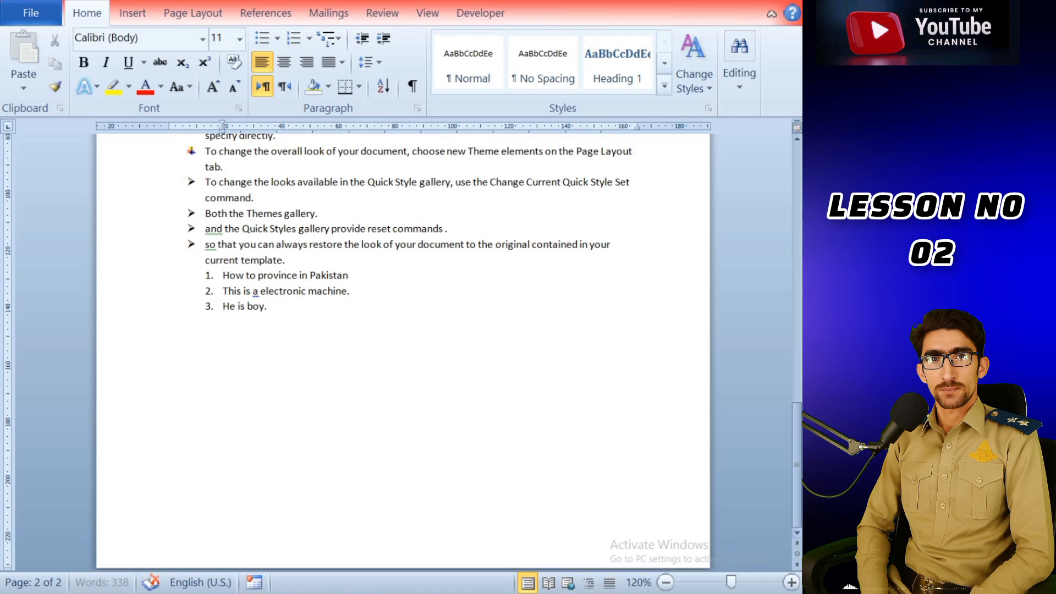
key(BackSpace)
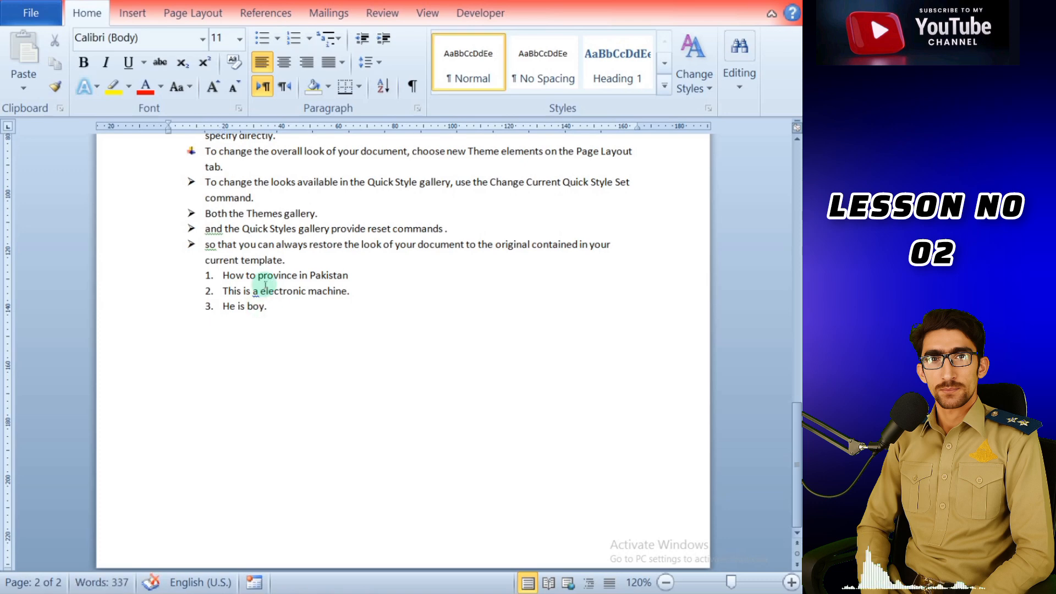
Start an a) b) c) lettered list below the numbered list with "This is a input machine." as its first item
click(310, 44)
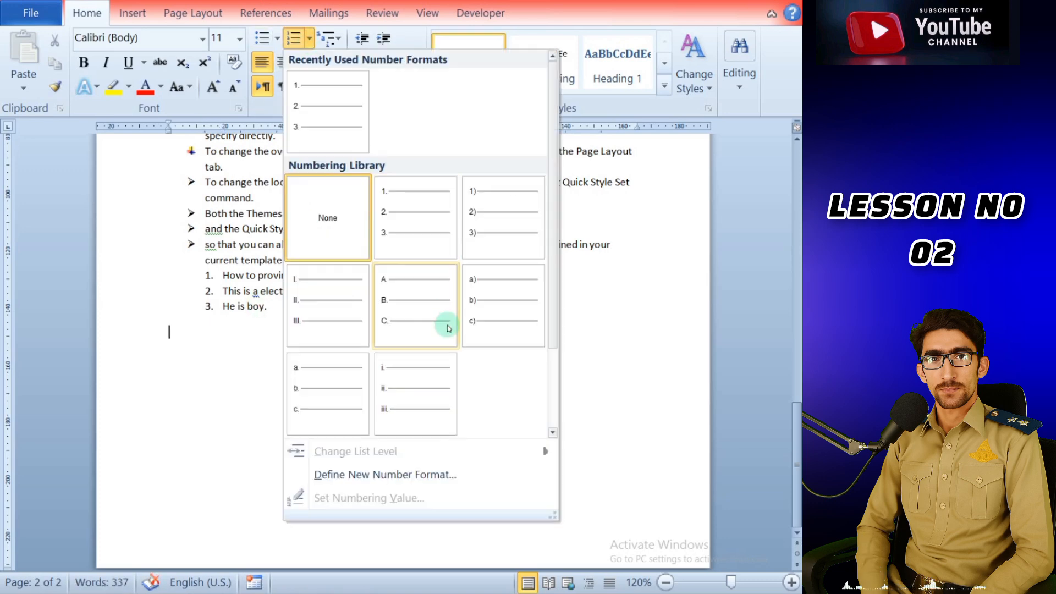
click(498, 297)
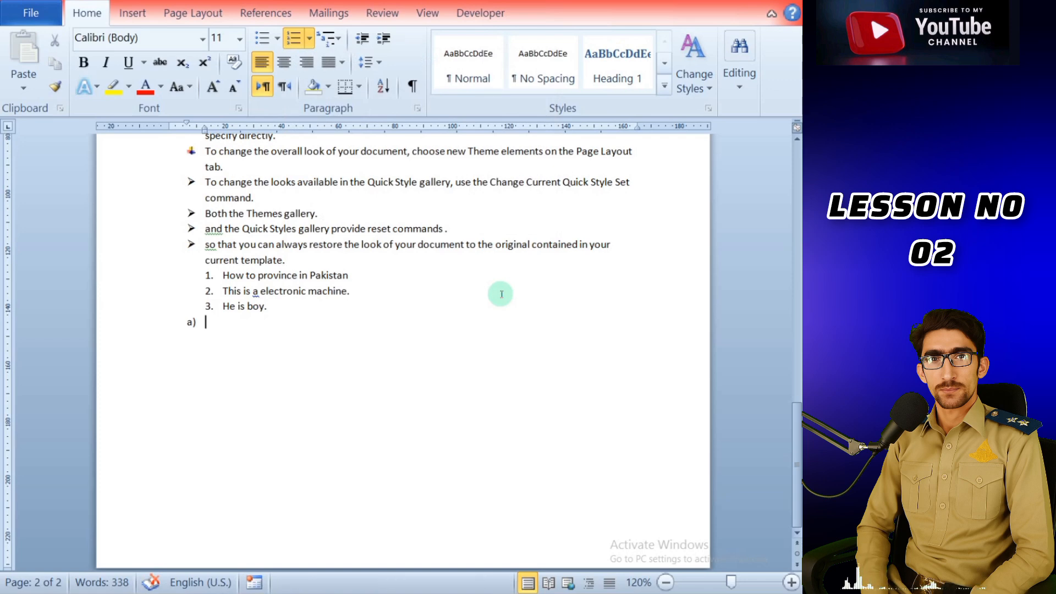
text(Th)
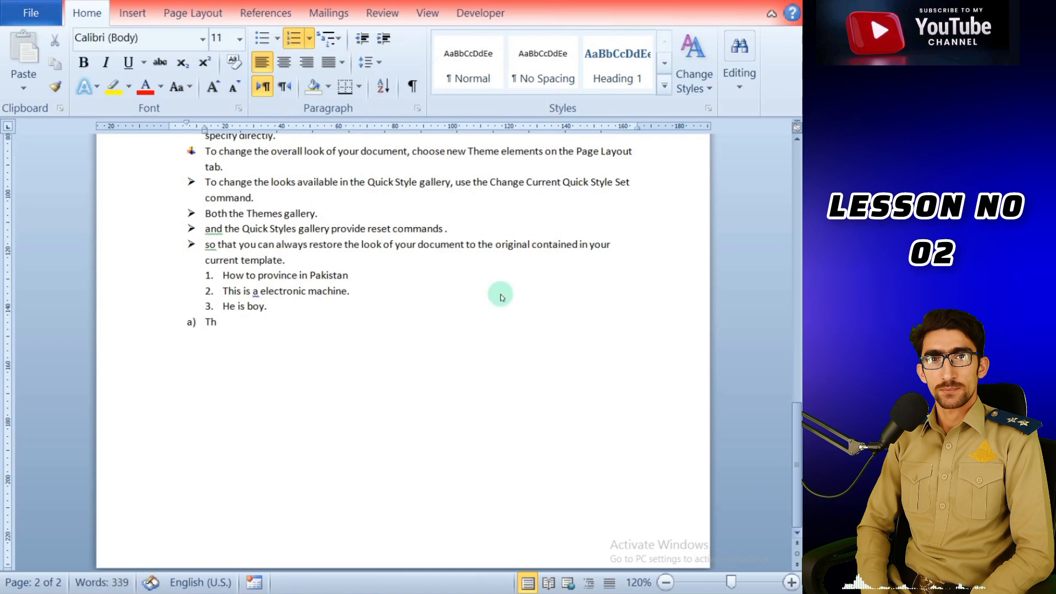
text(is is a)
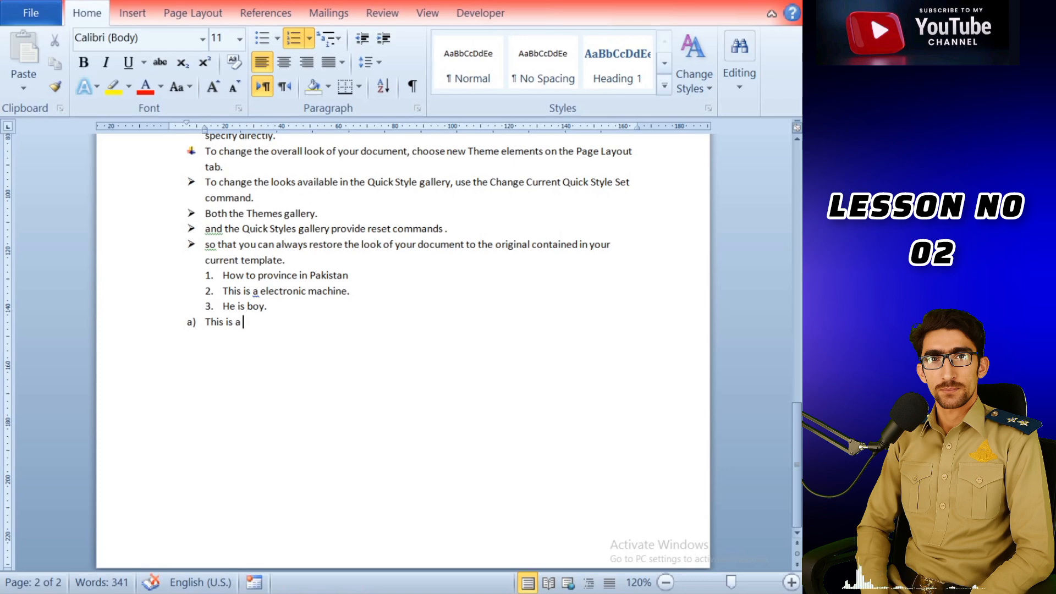
text( input )
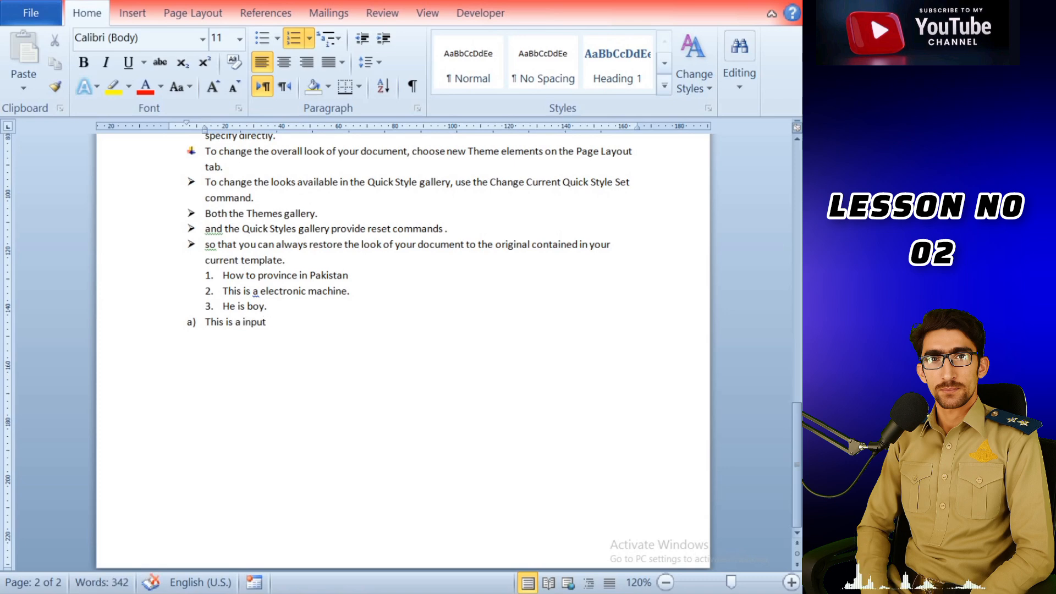
text(machine.)
key(Return)
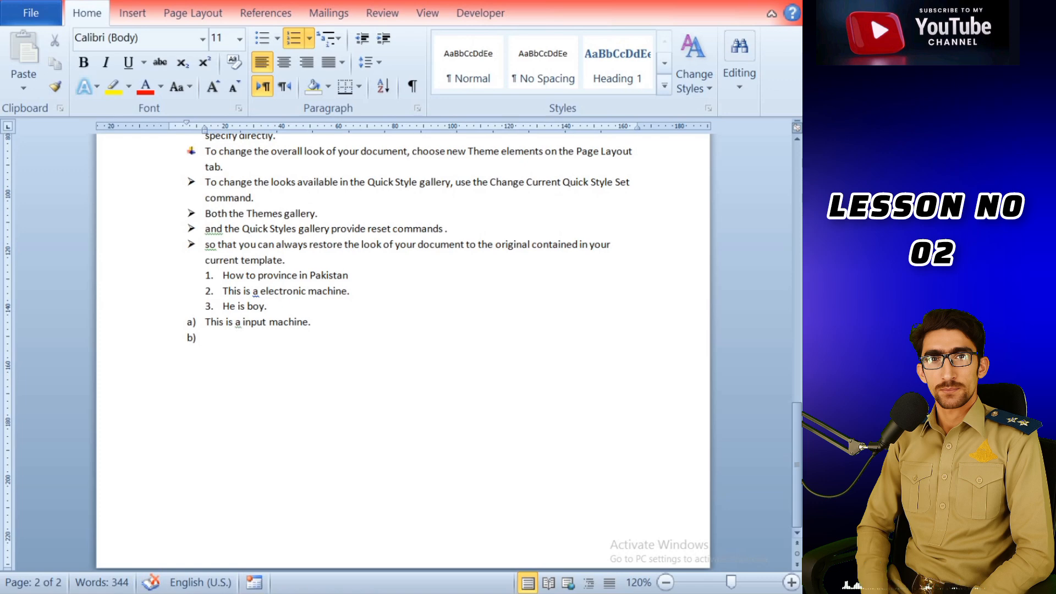
Add "This is my country." and "He is boy." as items b) and c) of the lettered list
text(Tis i)
key(BackSpace)
key(BackSpace)
text(hi)
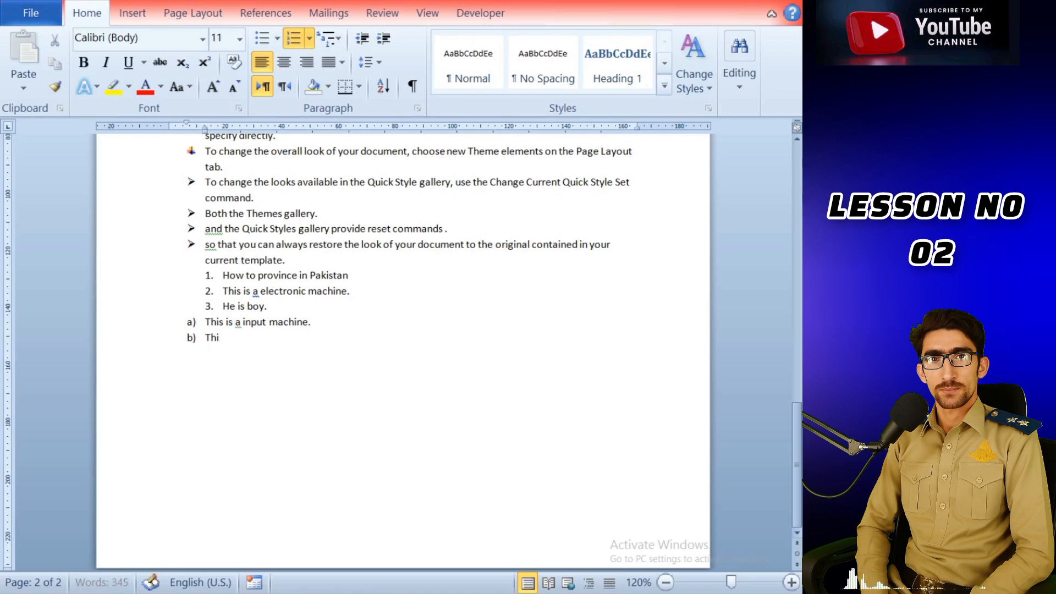
text(s is my coun)
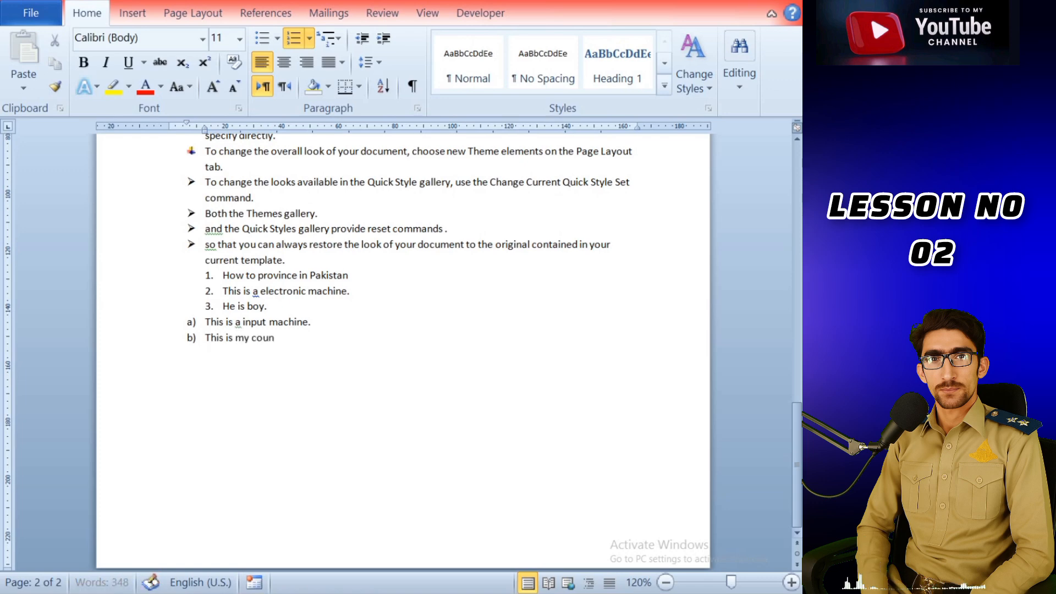
text(try.)
key(Return)
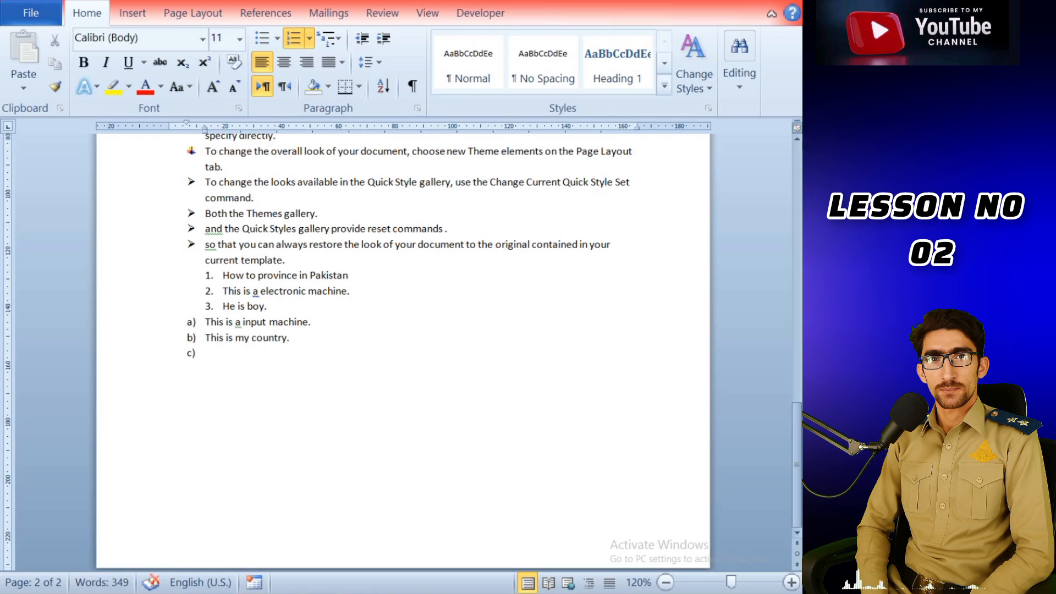
text(He is boy.)
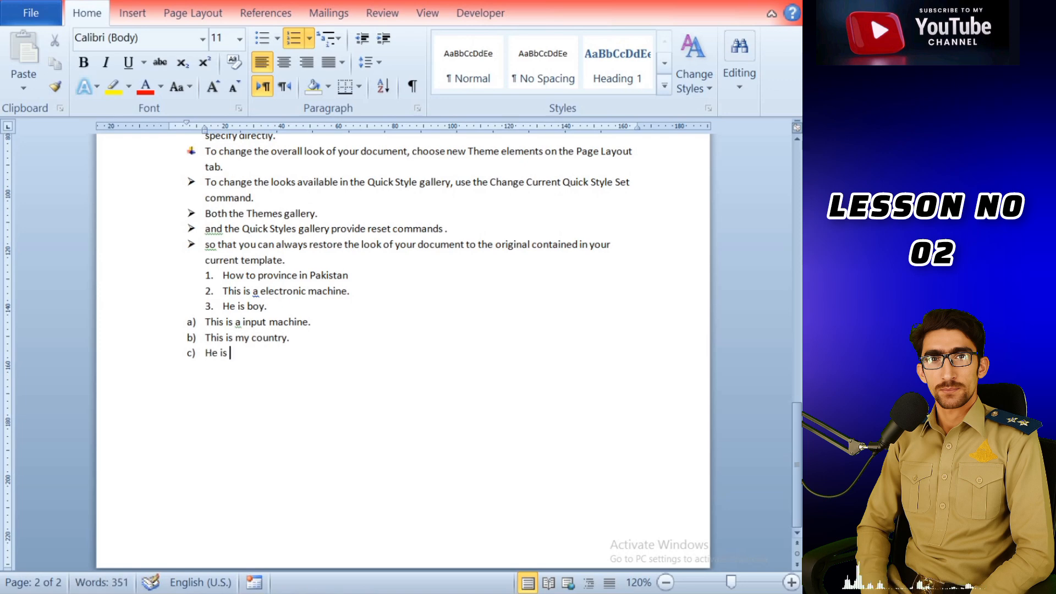
key(Return)
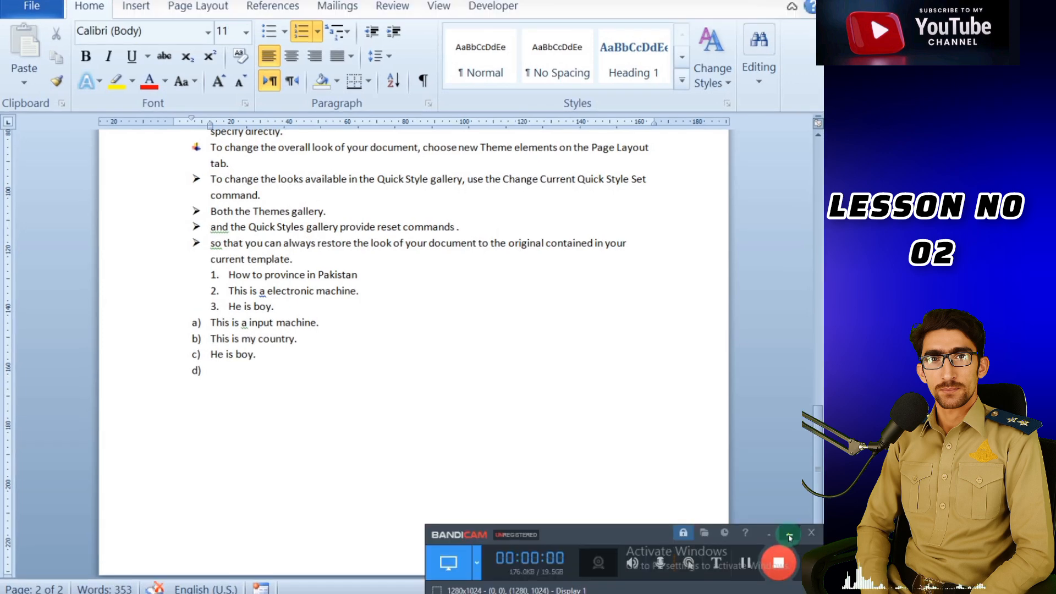
click(790, 537)
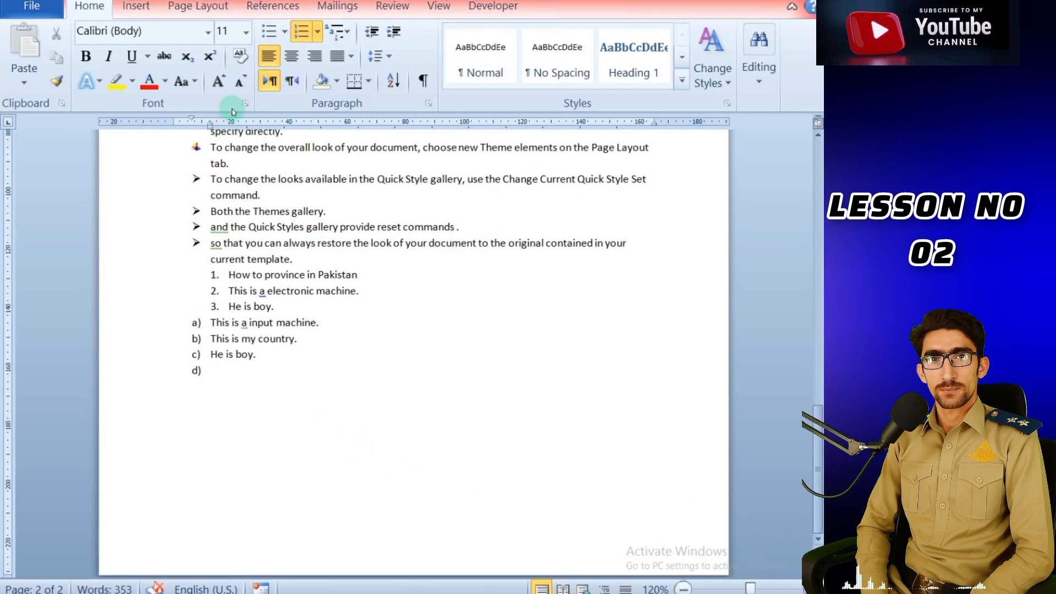
click(320, 35)
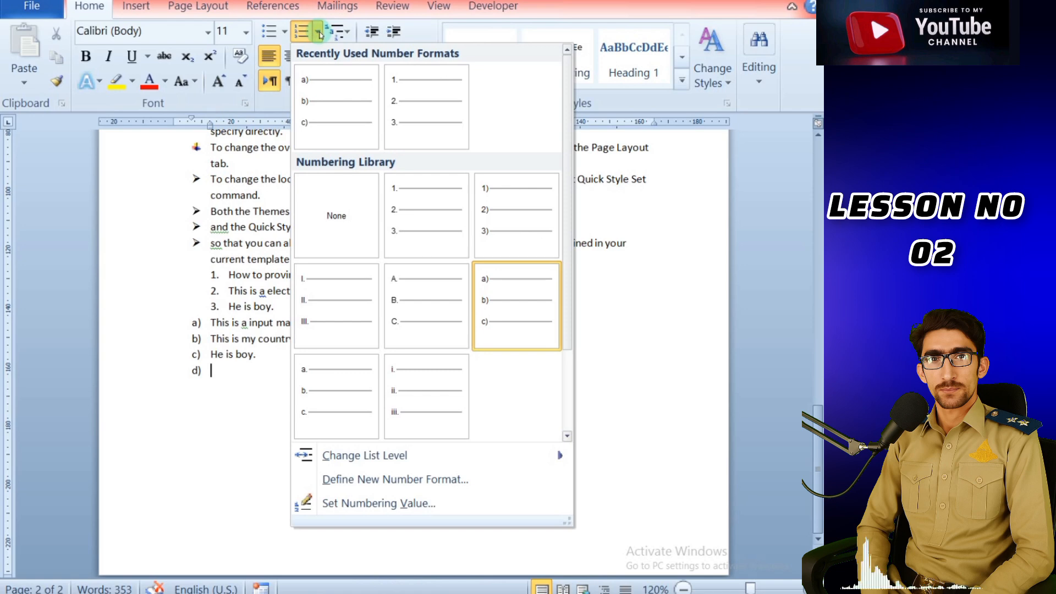
click(249, 448)
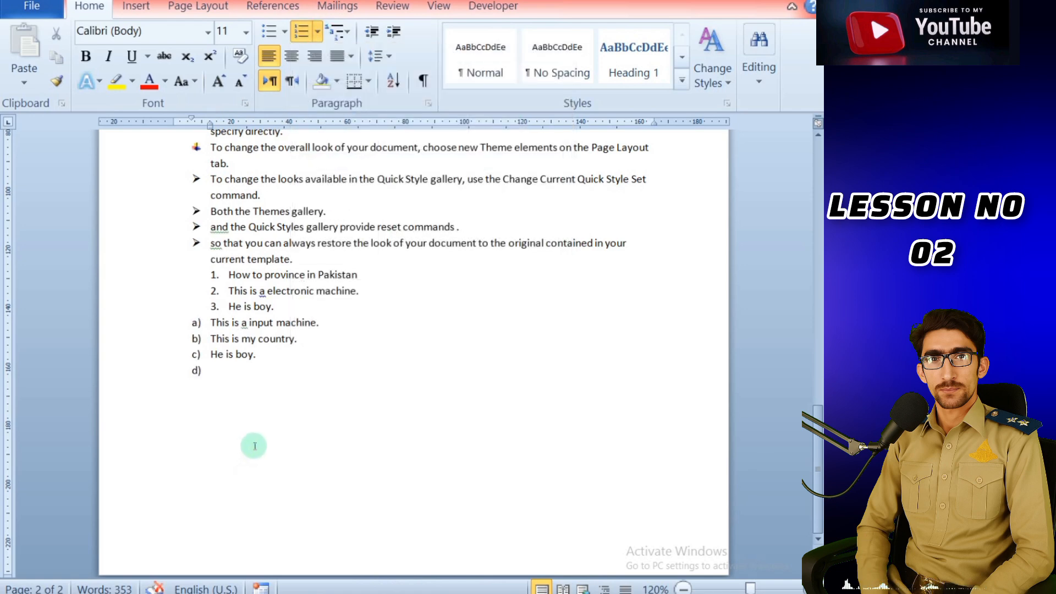
key(Return)
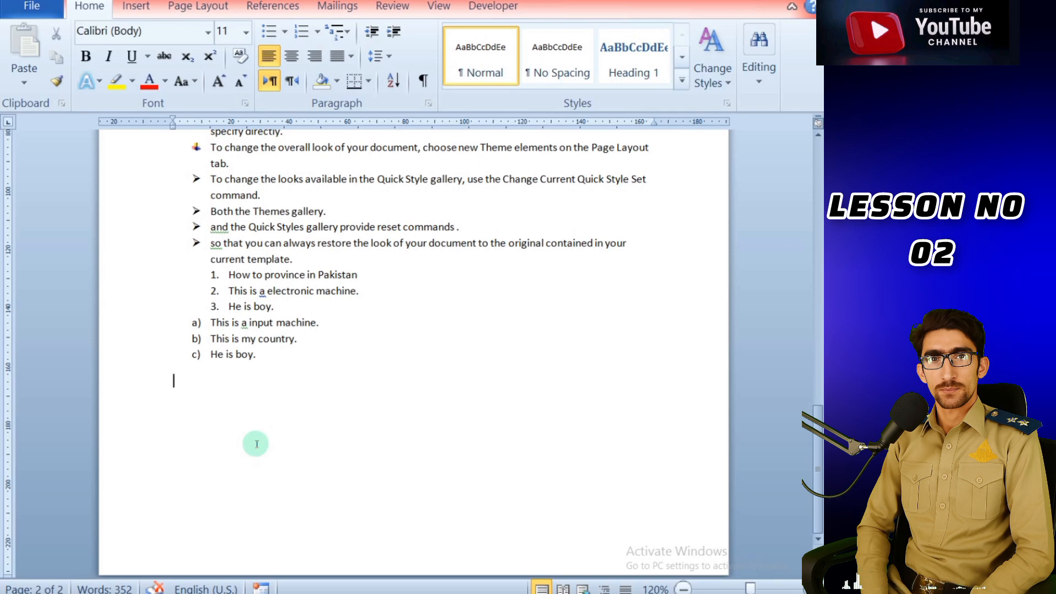
text(Monder)
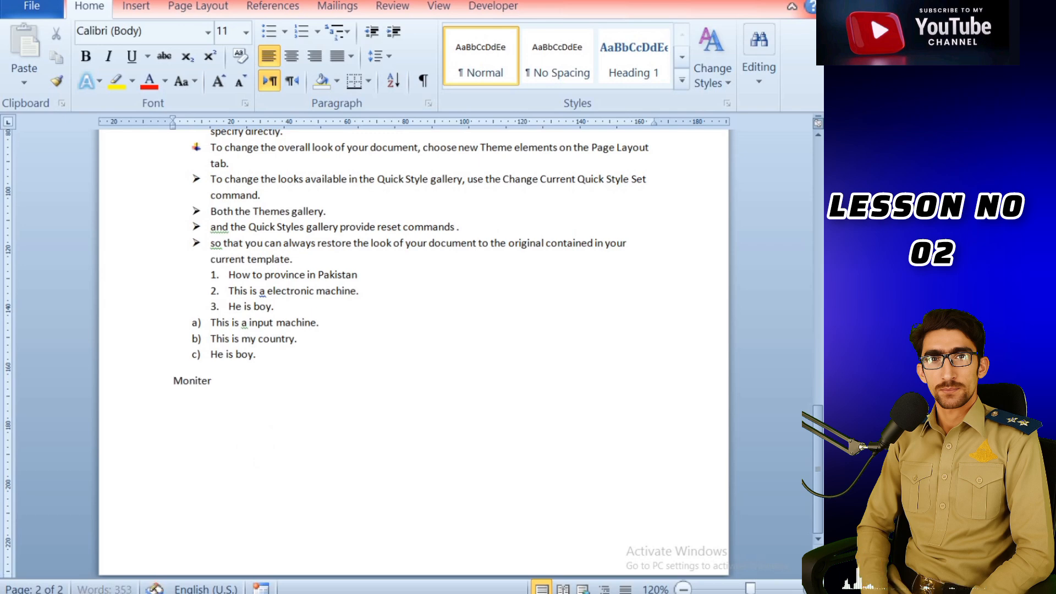
key(BackSpace)
key(BackSpace)
key(BackSpace)
key(BackSpace)
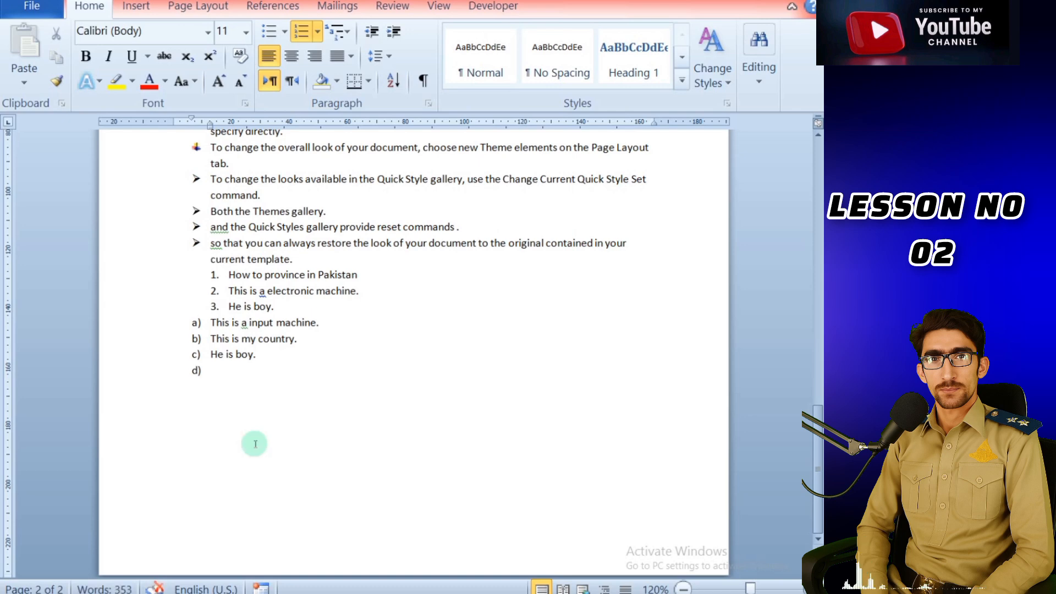
End the lettered list after item c) and start an I. II. III. Roman-numeral list with the item "What is boy?"
key(Return)
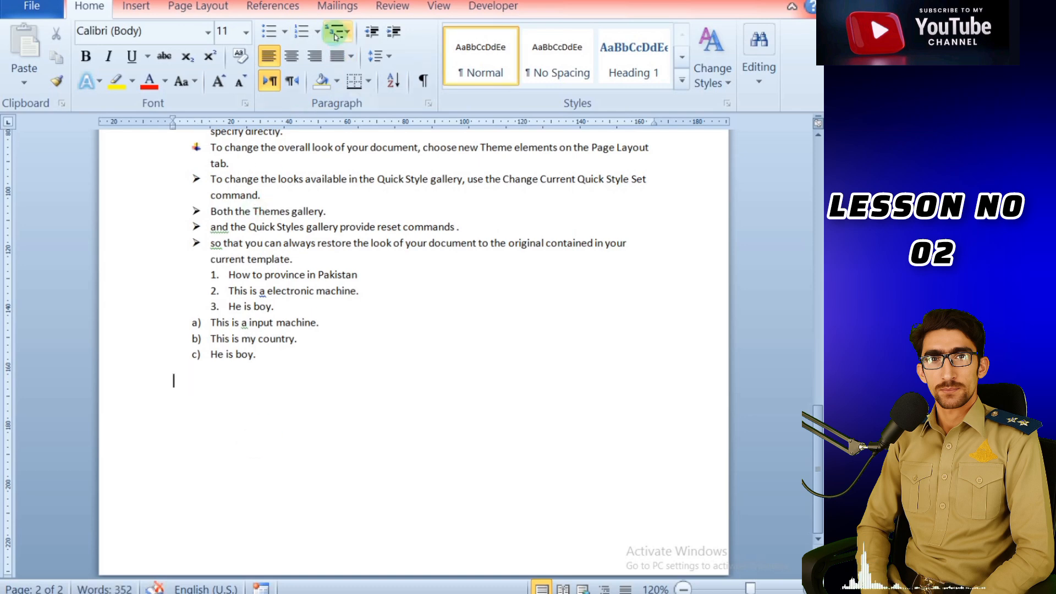
click(319, 33)
click(349, 314)
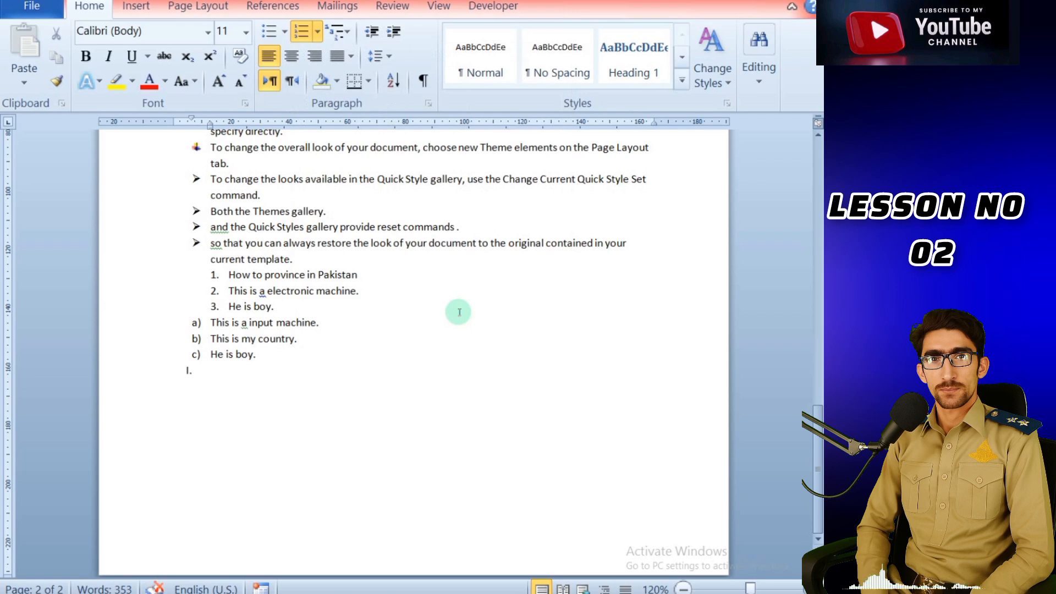
text(He)
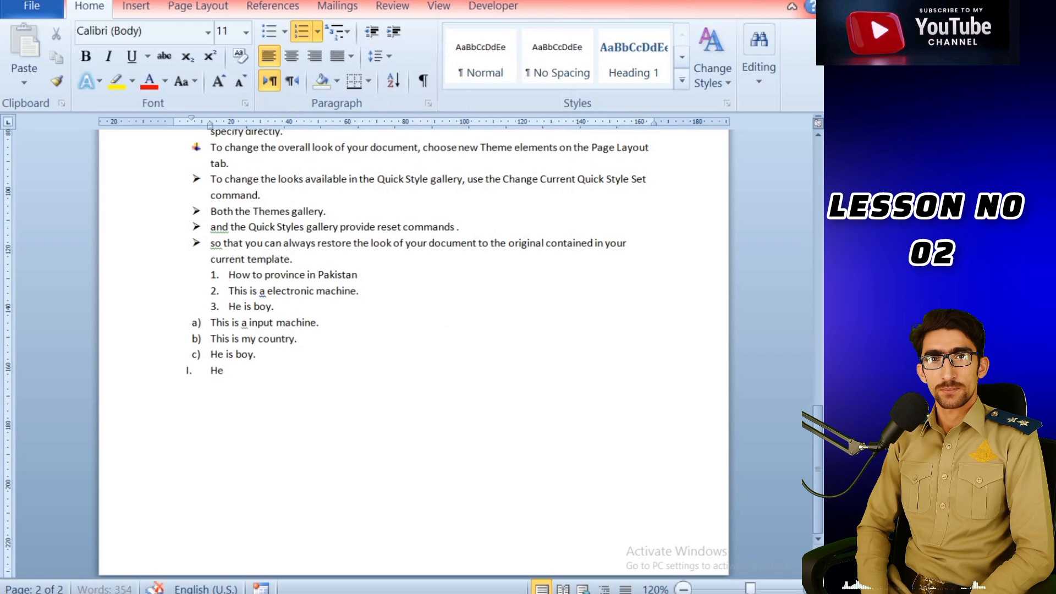
key(BackSpace)
key(BackSpace)
text(what is )
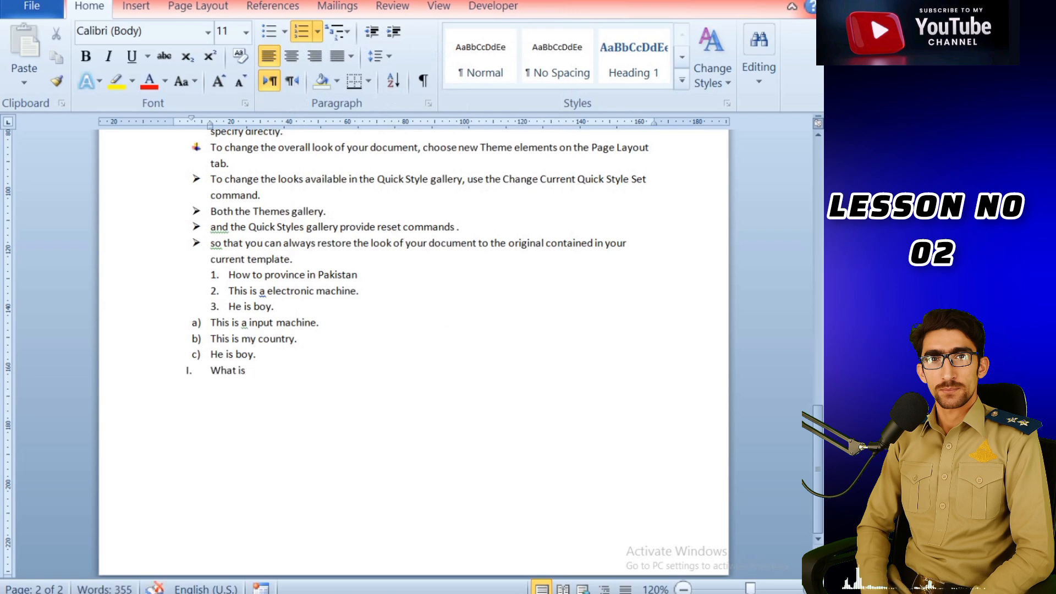
text(boy?)
Add an indented a) b) c) list under "What is boy?" with the answer options Human, Animals, Birds and ETC
key(Return)
key(BackSpace)
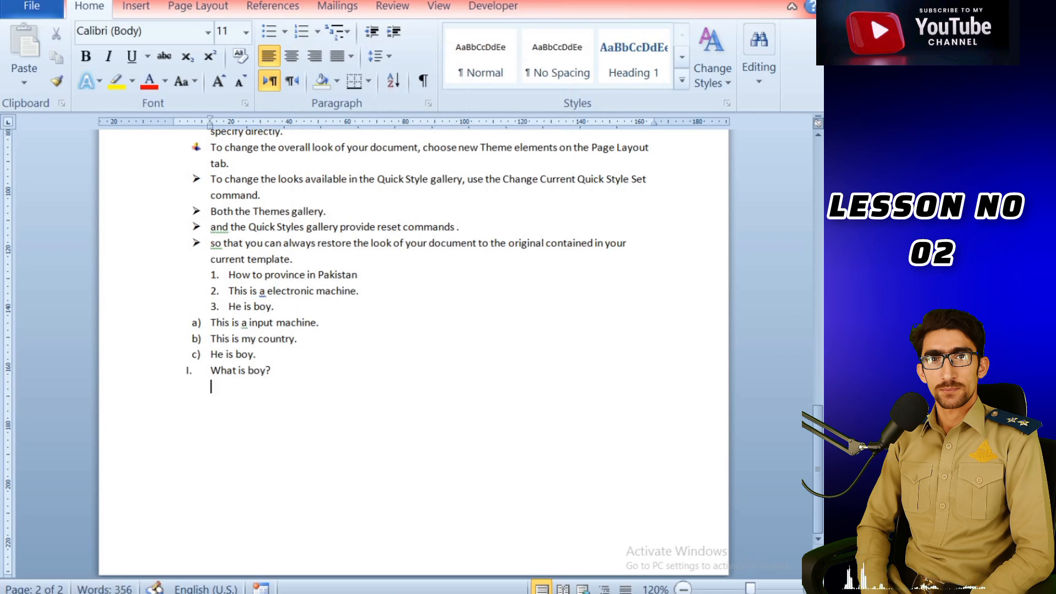
click(319, 33)
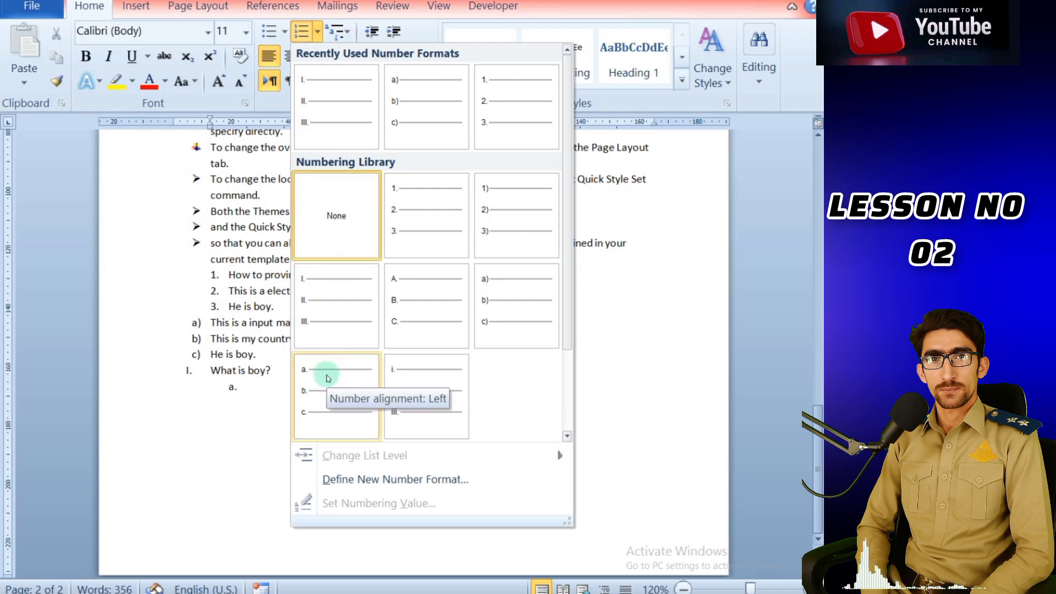
click(518, 296)
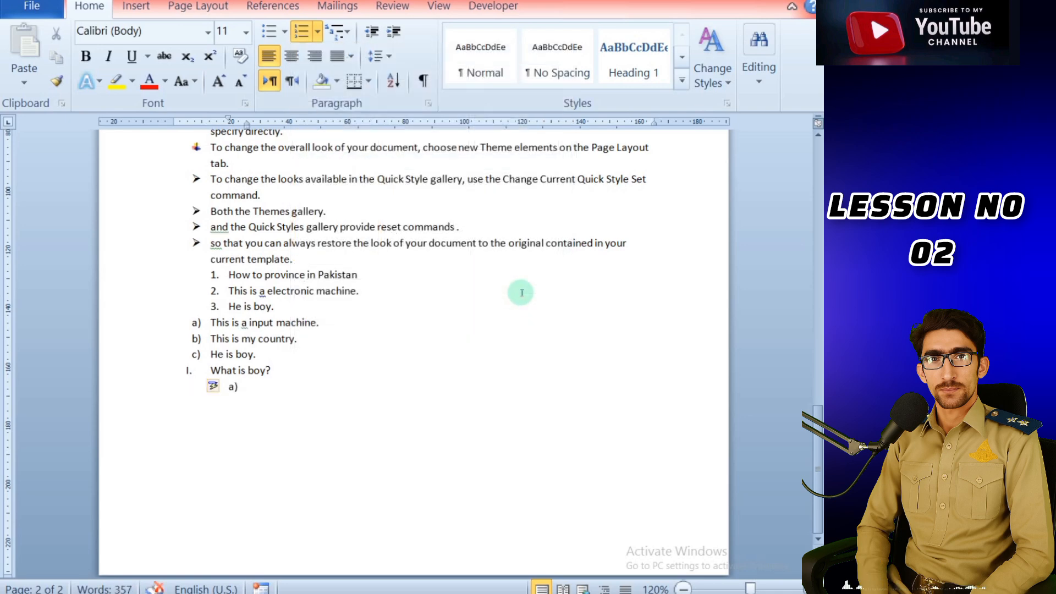
text(hu)
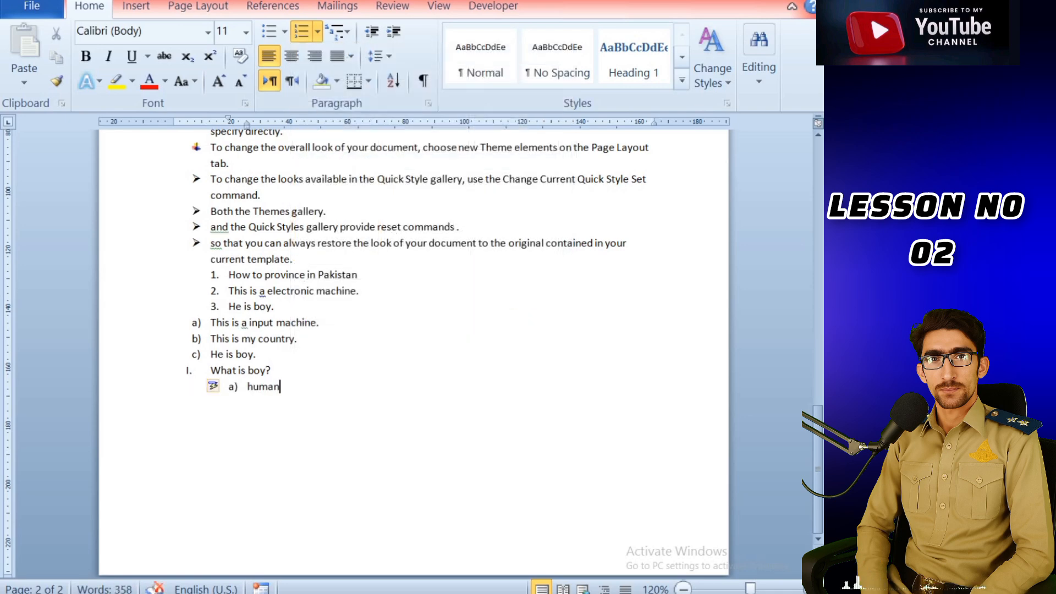
text(man)
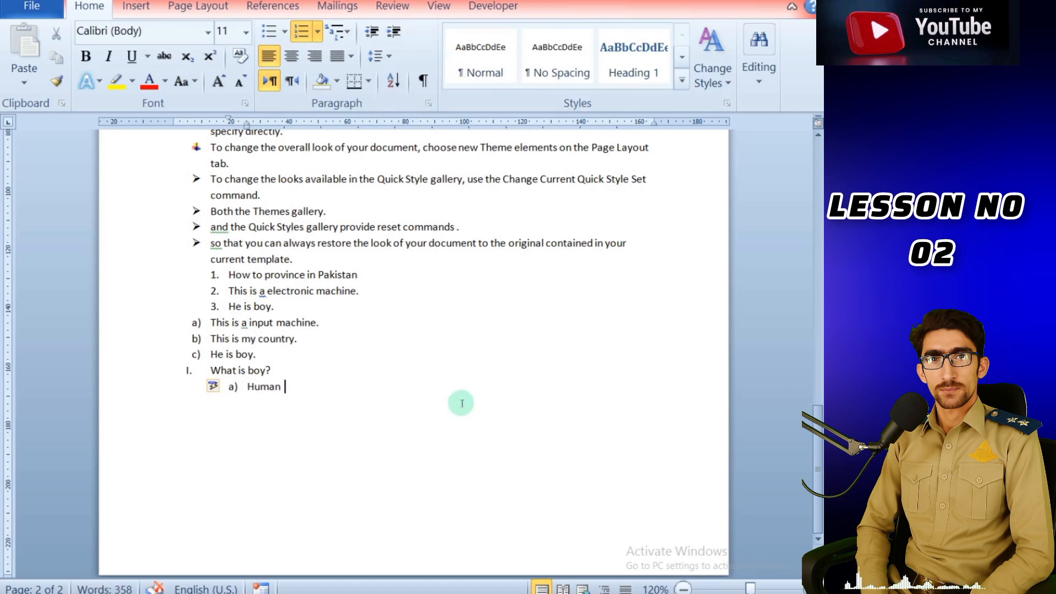
key(Return)
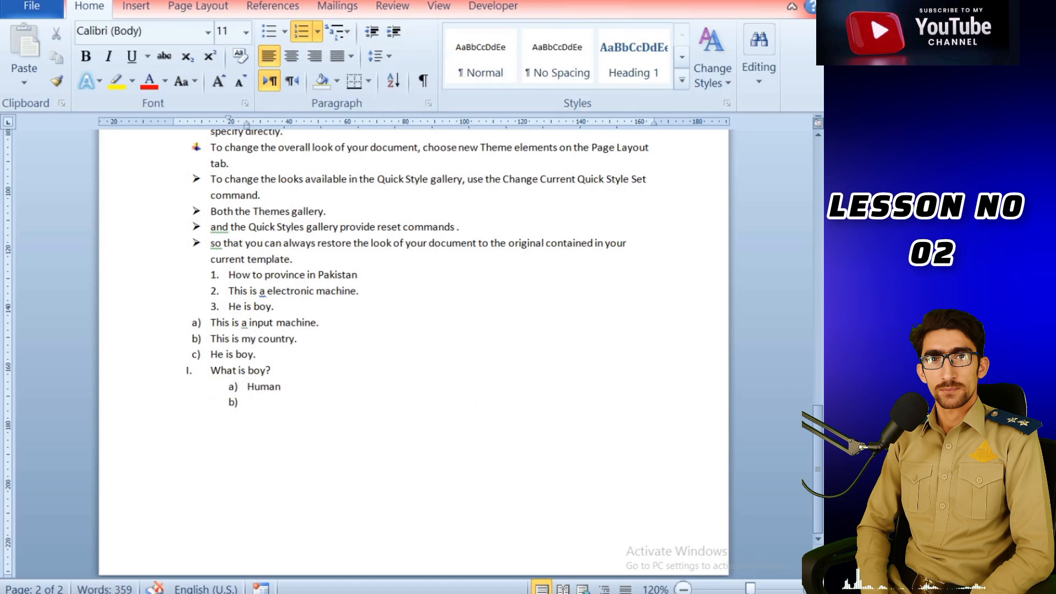
key(Return)
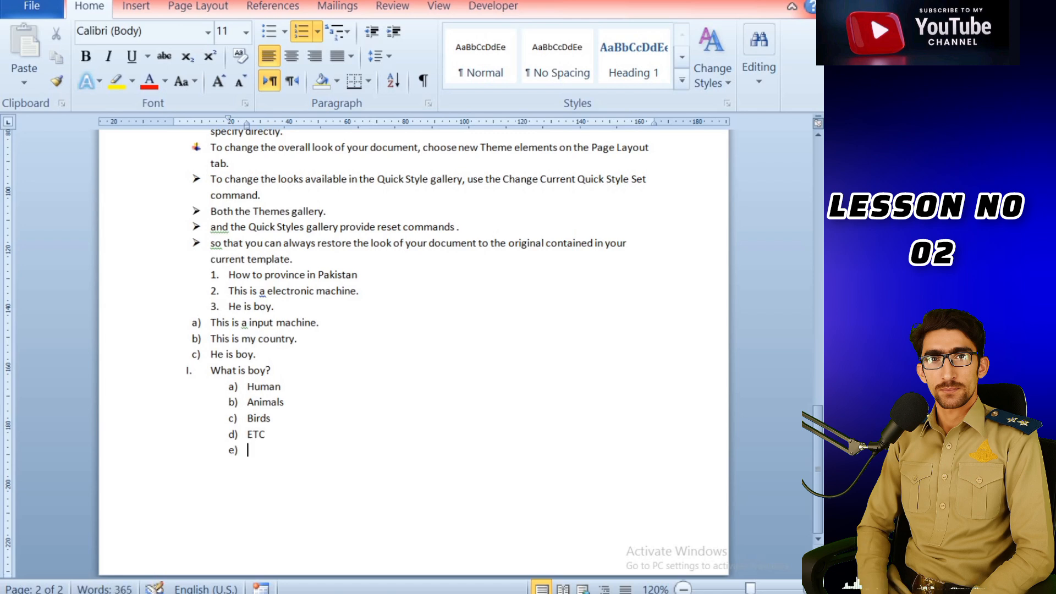
End the lettered list after ETC and insert a page break to start a new page
key(BackSpace)
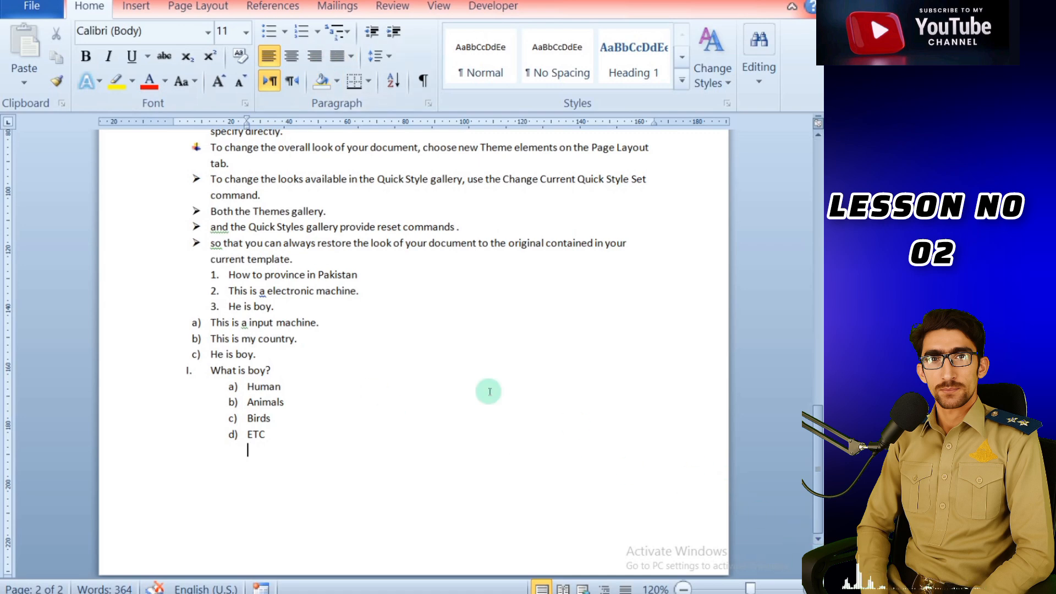
click(135, 7)
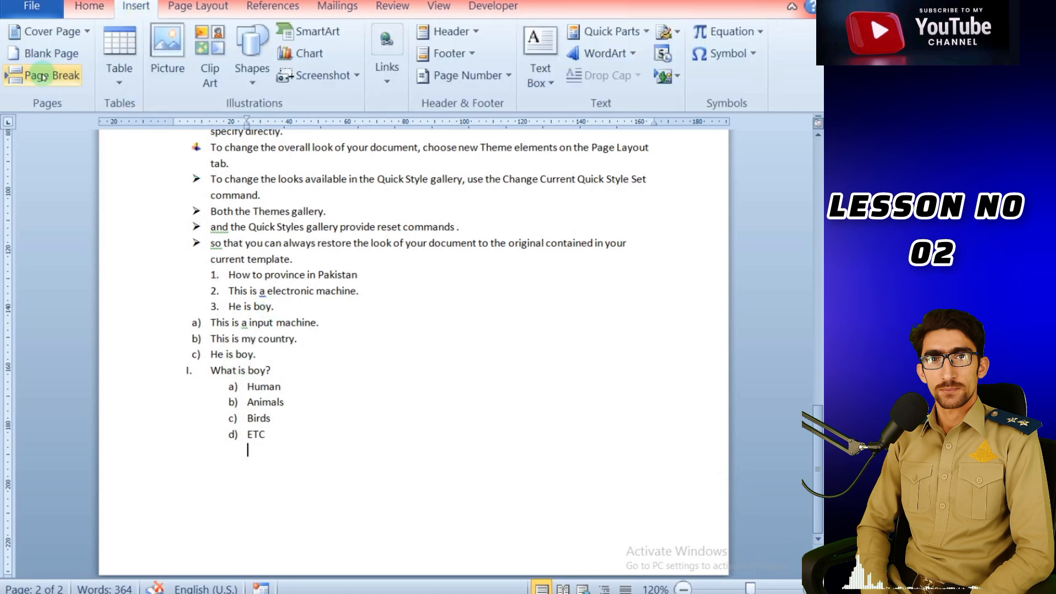
click(42, 77)
scroll(816, 542, down, 7)
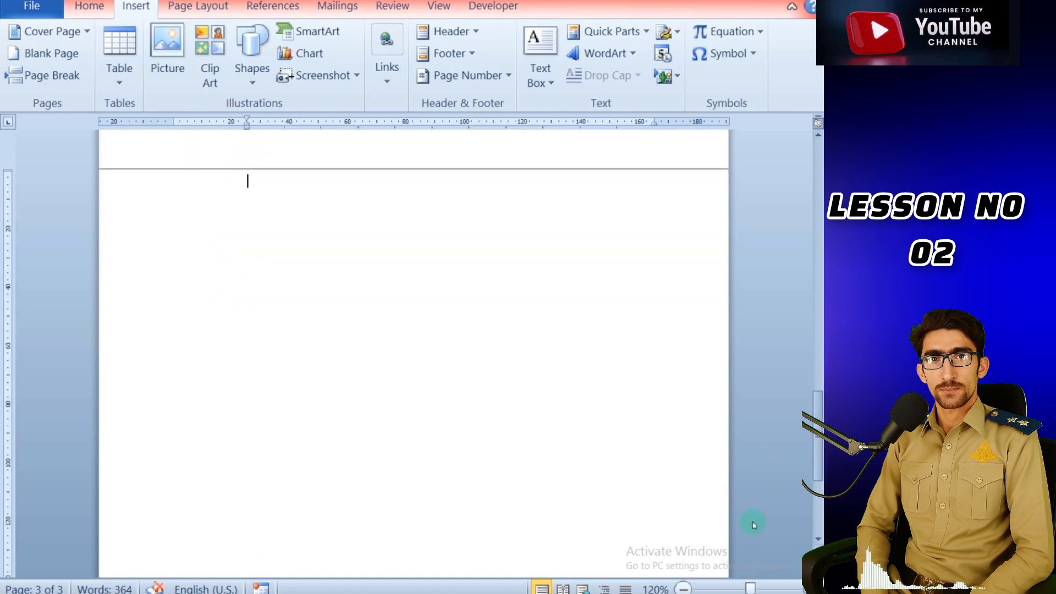
Switch to the course outline document and highlight "How to use Multilevel list?" in yellow
mouse_move(261, 587)
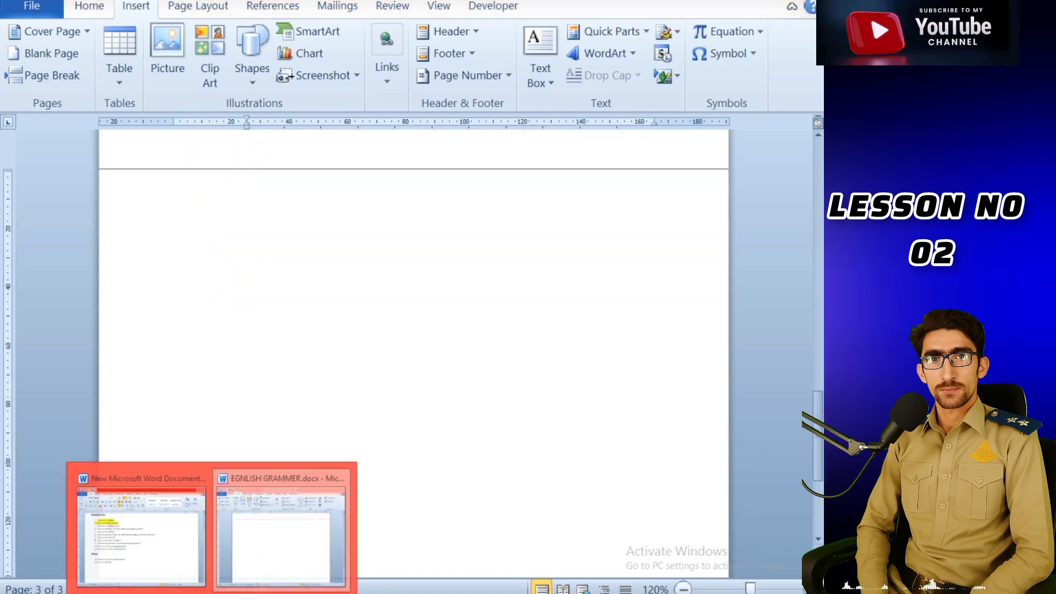
click(169, 528)
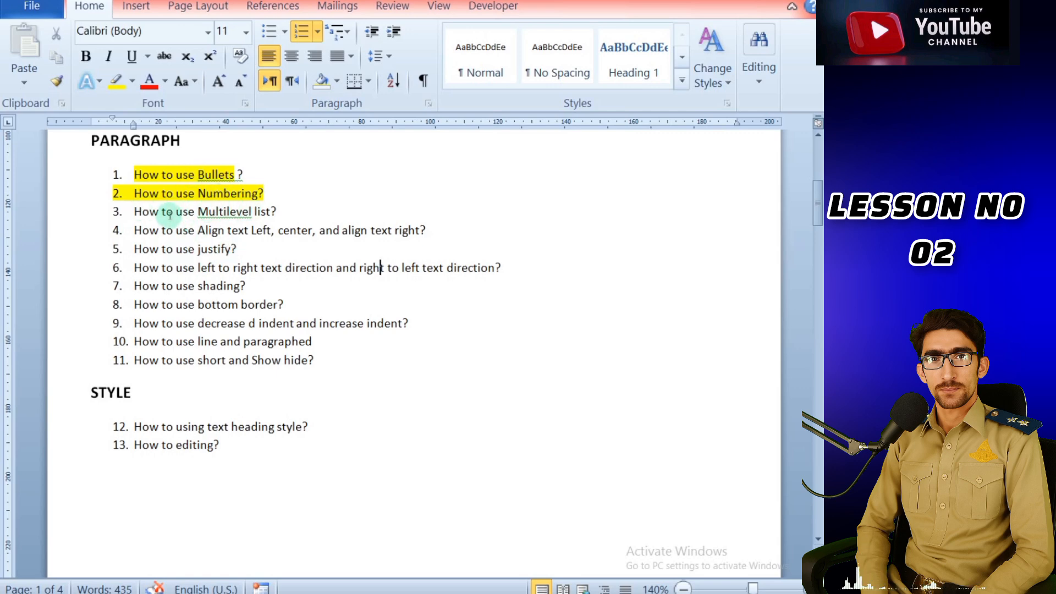
drag(135, 211, 275, 209)
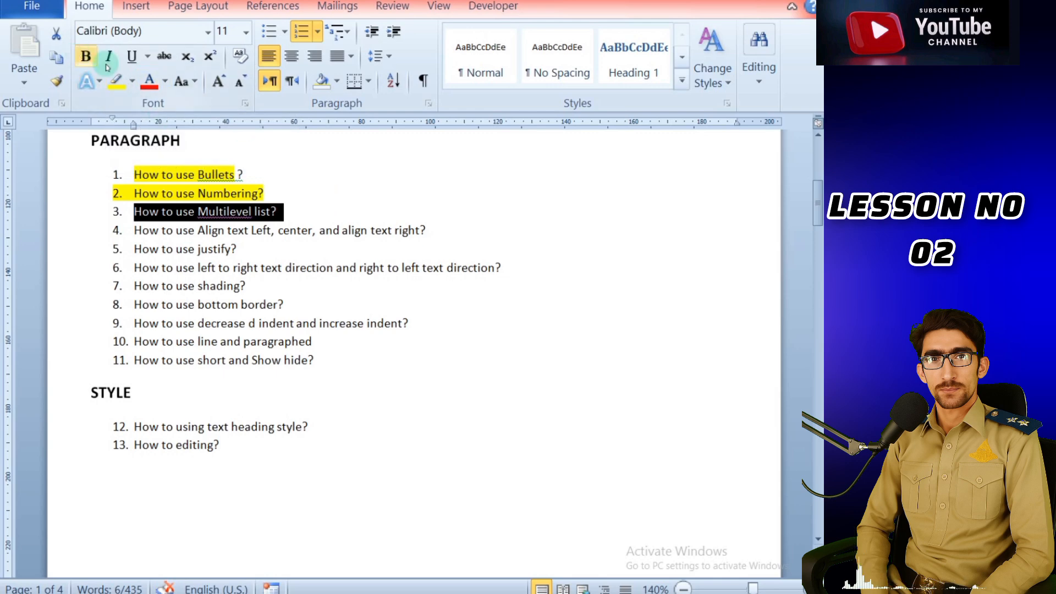
click(116, 81)
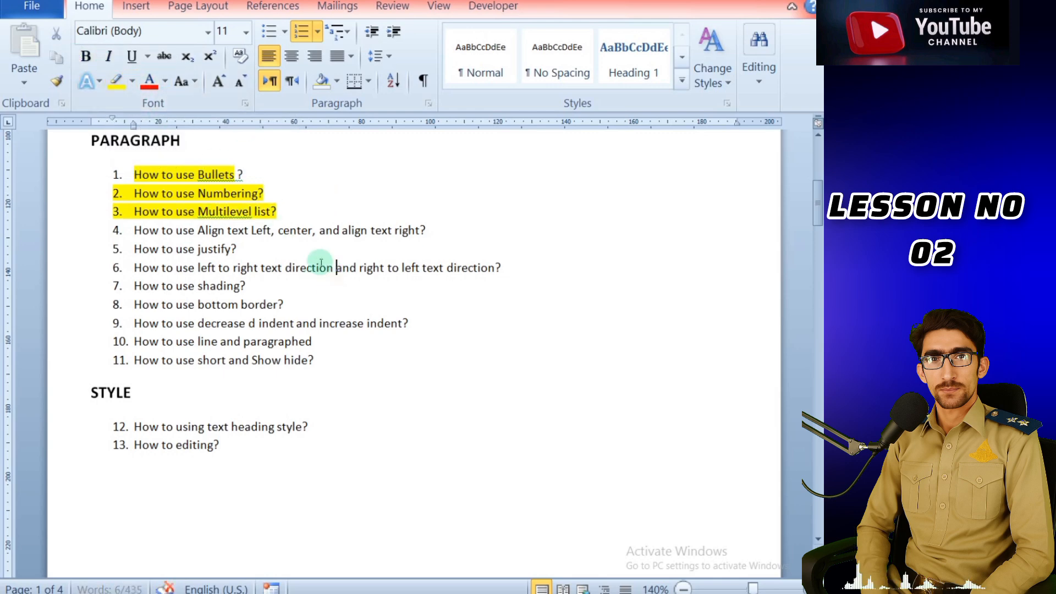
click(244, 212)
Switch back to EGNLISH GRAMMER.docx, add the title "Pakistan" on the new page and enlarge it to 22 pt
click(275, 527)
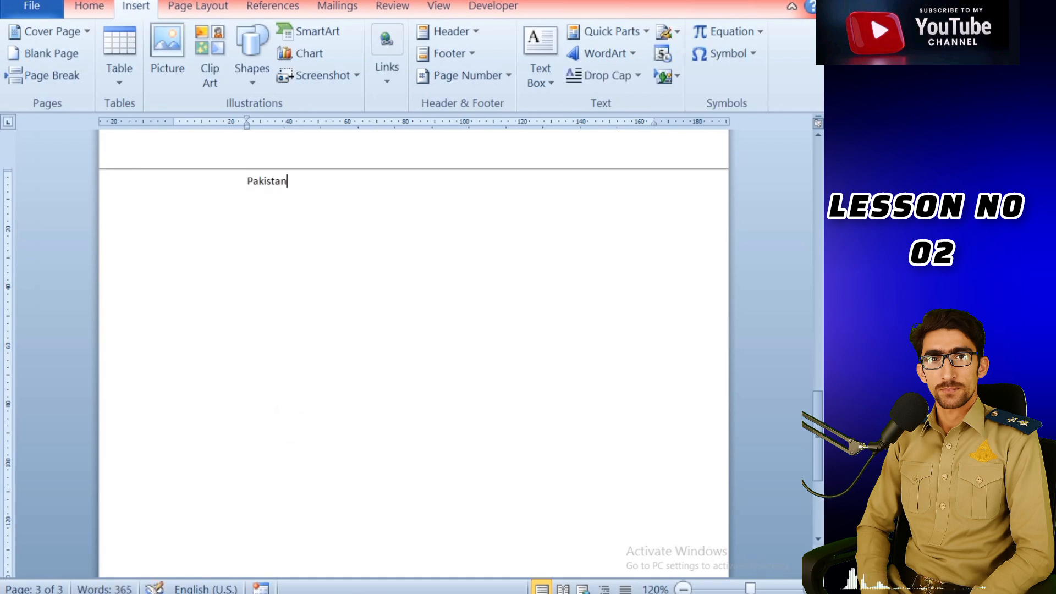
click(89, 5)
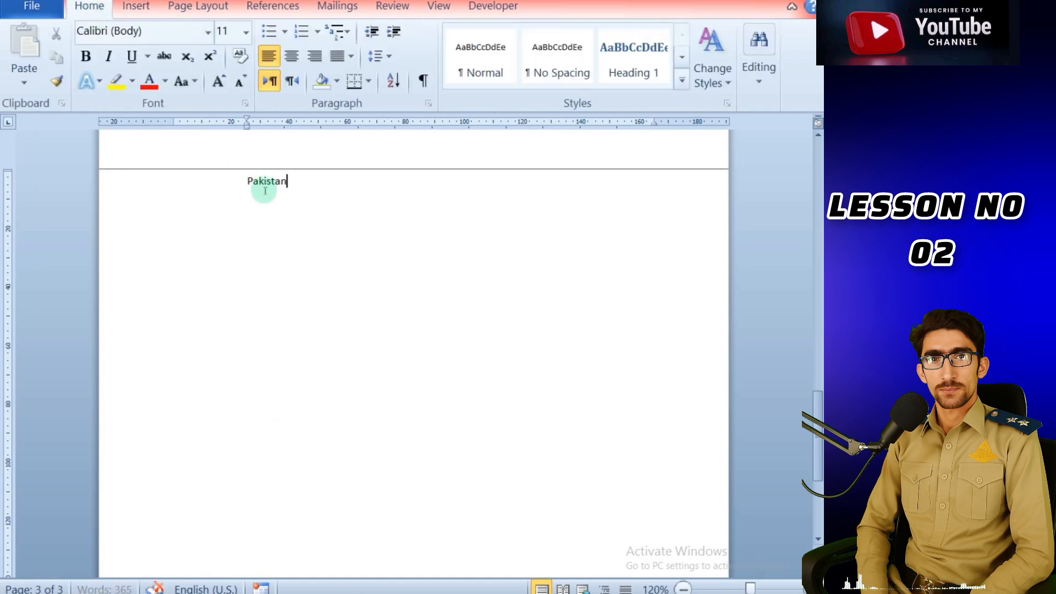
drag(246, 182, 297, 178)
click(218, 81)
click(218, 81)
click(219, 81)
click(218, 81)
click(219, 81)
click(218, 81)
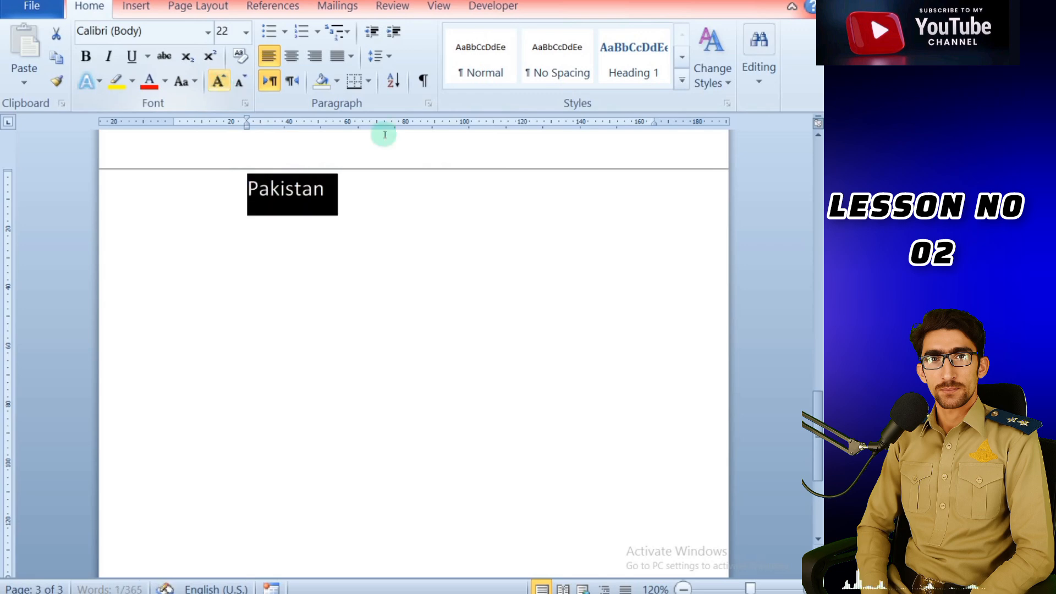
Format the "Pakistan" title as Heading 1, centered, at 24 pt
click(634, 62)
click(292, 55)
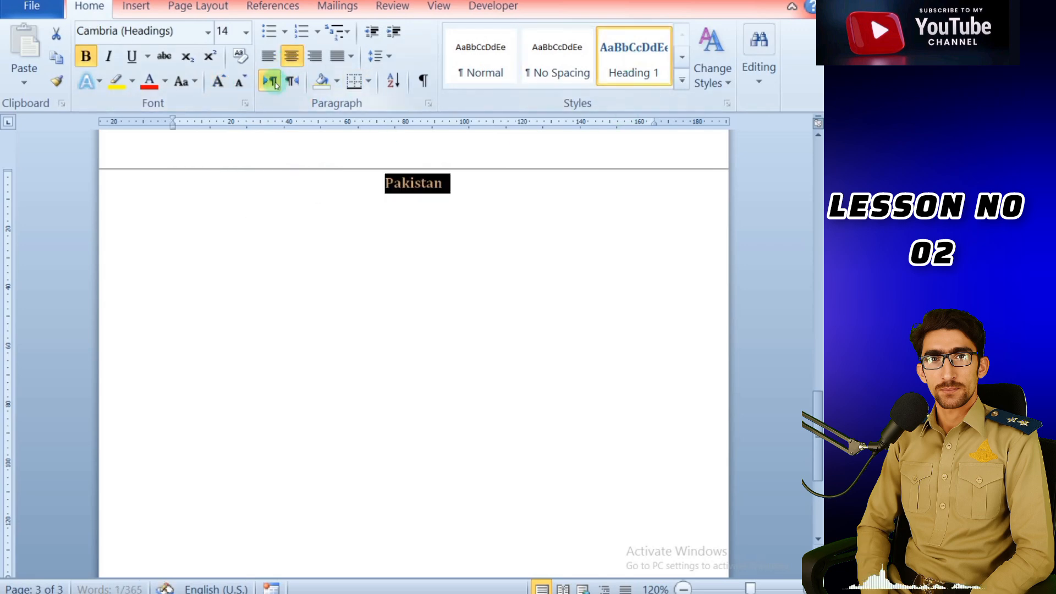
click(219, 81)
click(219, 81)
click(219, 82)
click(218, 81)
click(219, 81)
click(497, 187)
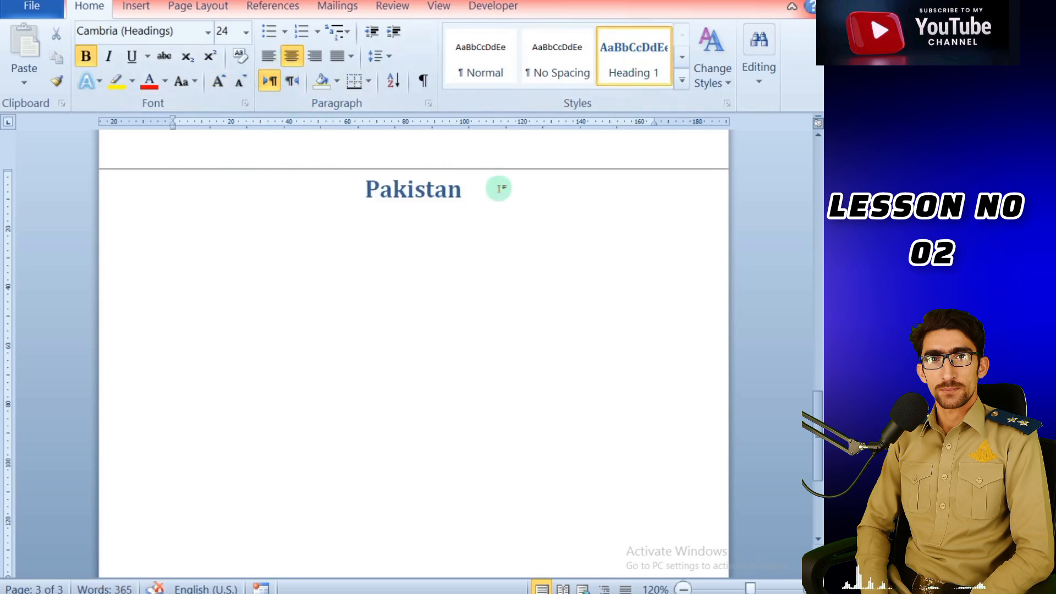
Generate sample paragraphs below the "Pakistan" heading with =rand()
text(\)
key(BackSpace)
key(Return)
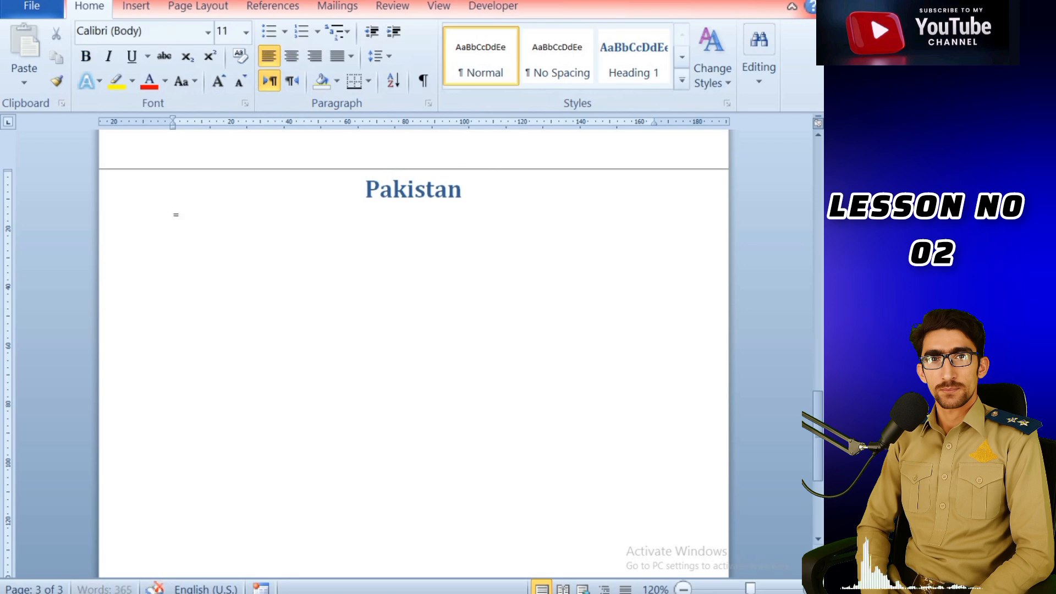
text(=rand())
key(Return)
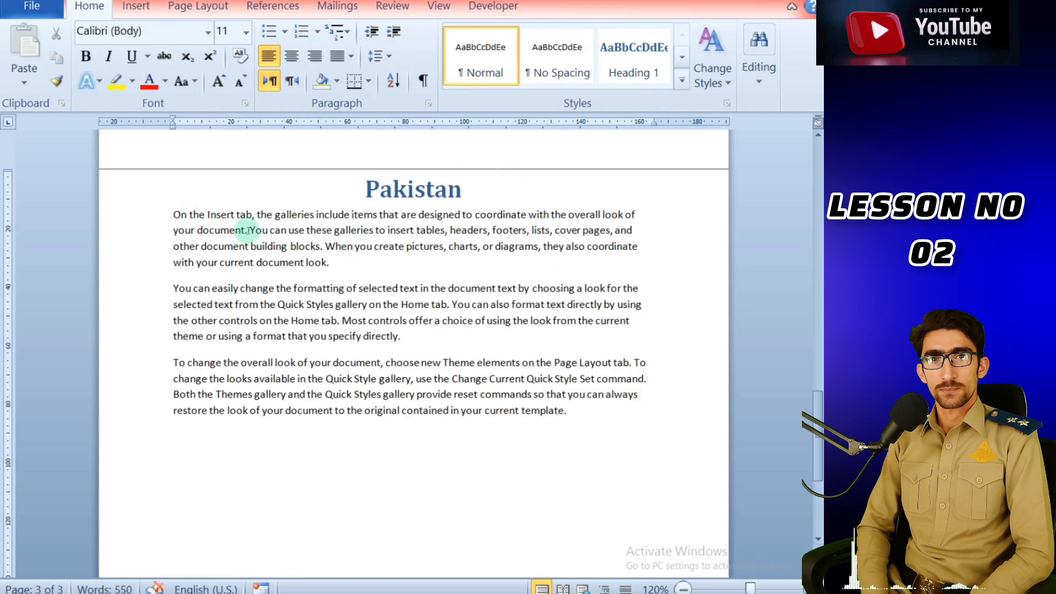
drag(173, 213, 344, 267)
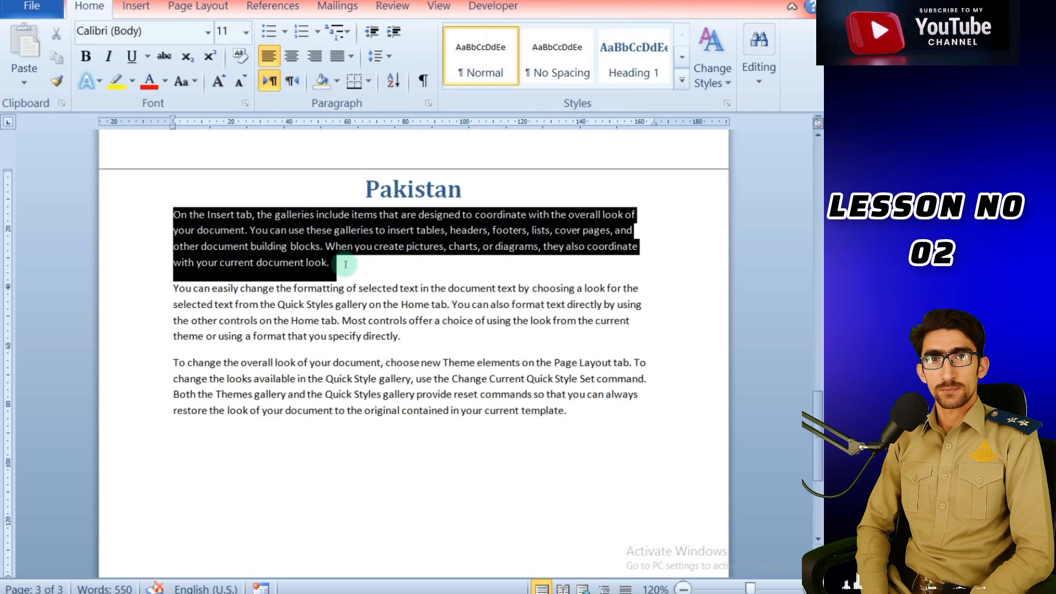
click(348, 35)
click(221, 385)
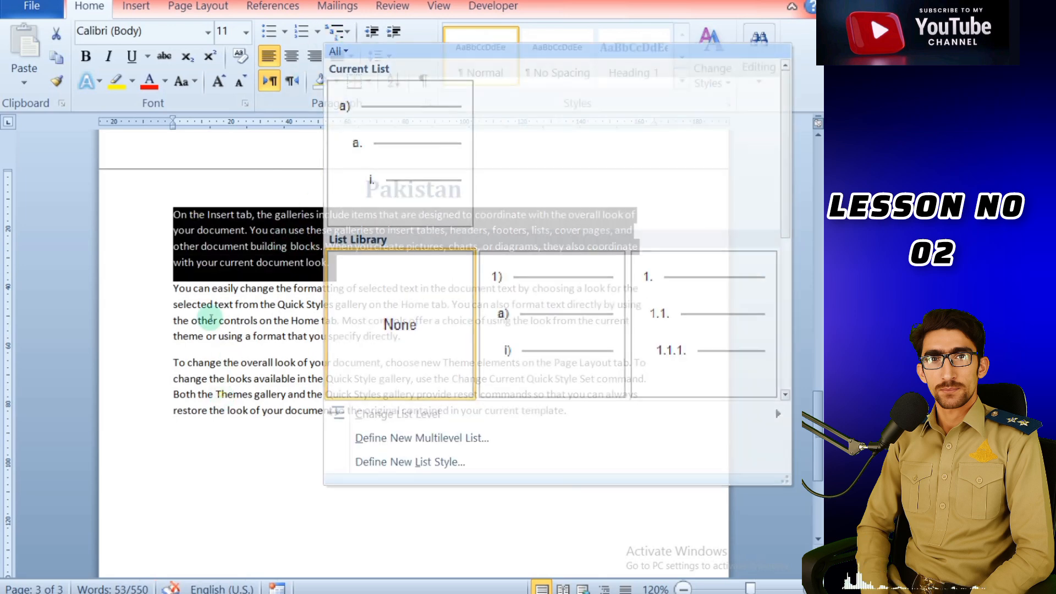
Split the first paragraph after "your document." and apply the a) a. i. multilevel list to its second part
click(187, 255)
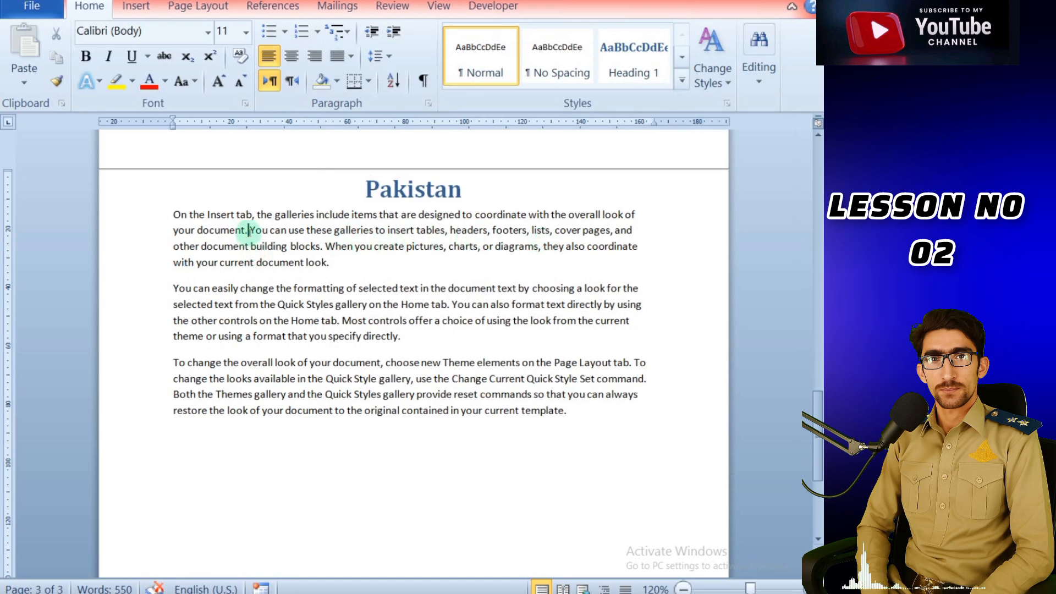
key(Return)
drag(174, 256, 249, 288)
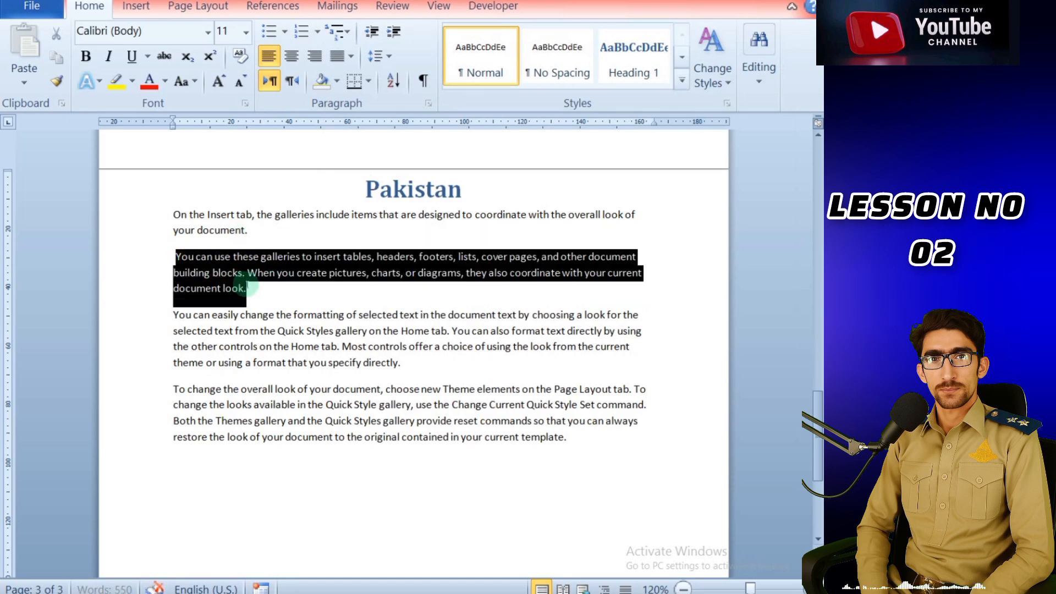
click(348, 34)
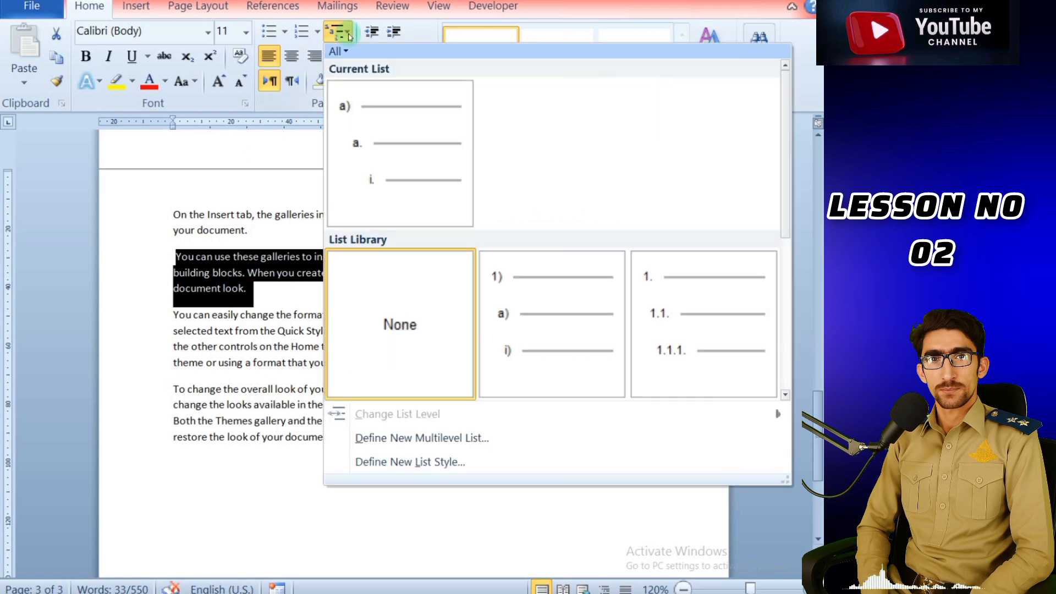
mouse_move(377, 114)
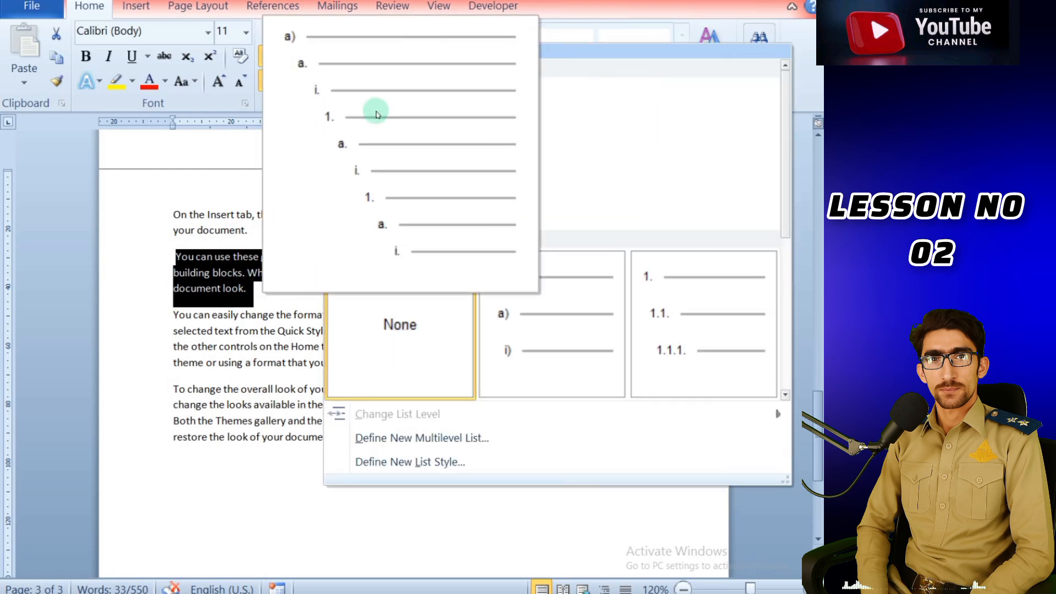
click(376, 114)
click(283, 314)
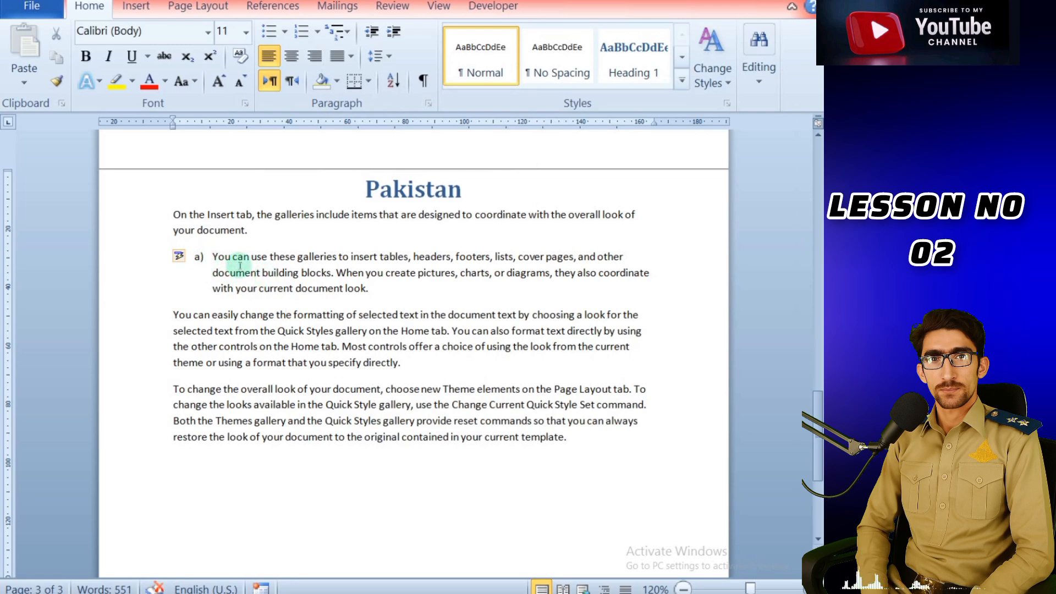
Make the opening sentence, "On the Insert tab...", above the lettered item bold and UPPERCASE
drag(173, 215, 247, 231)
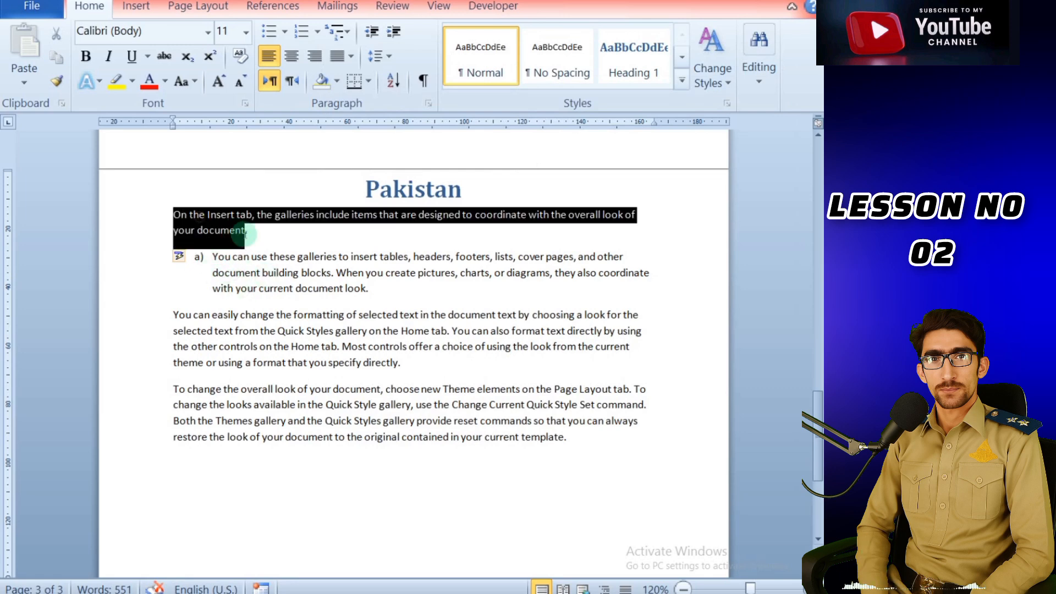
click(86, 56)
click(186, 81)
click(212, 150)
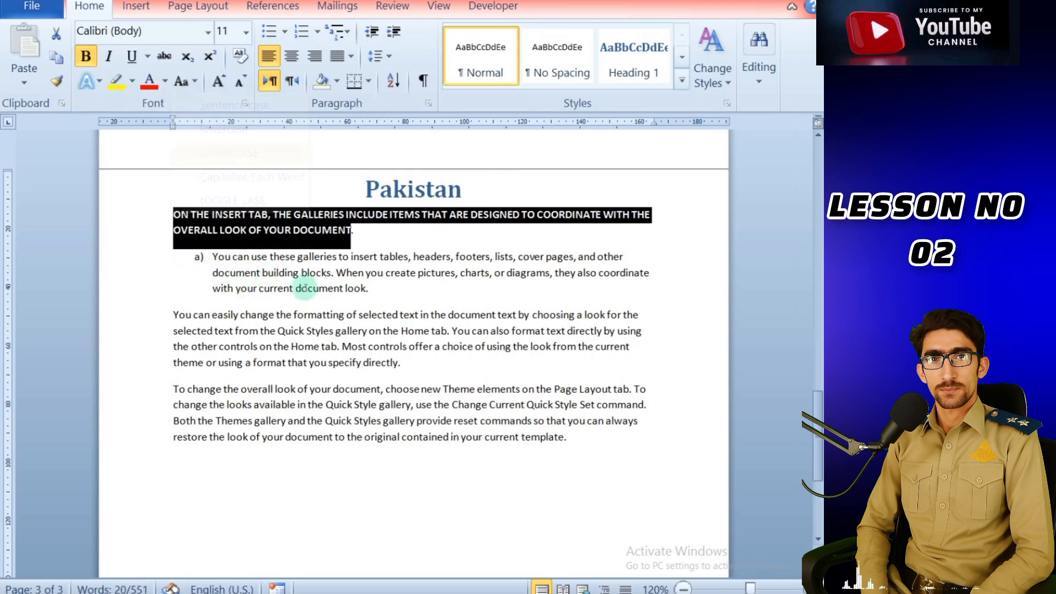
click(332, 300)
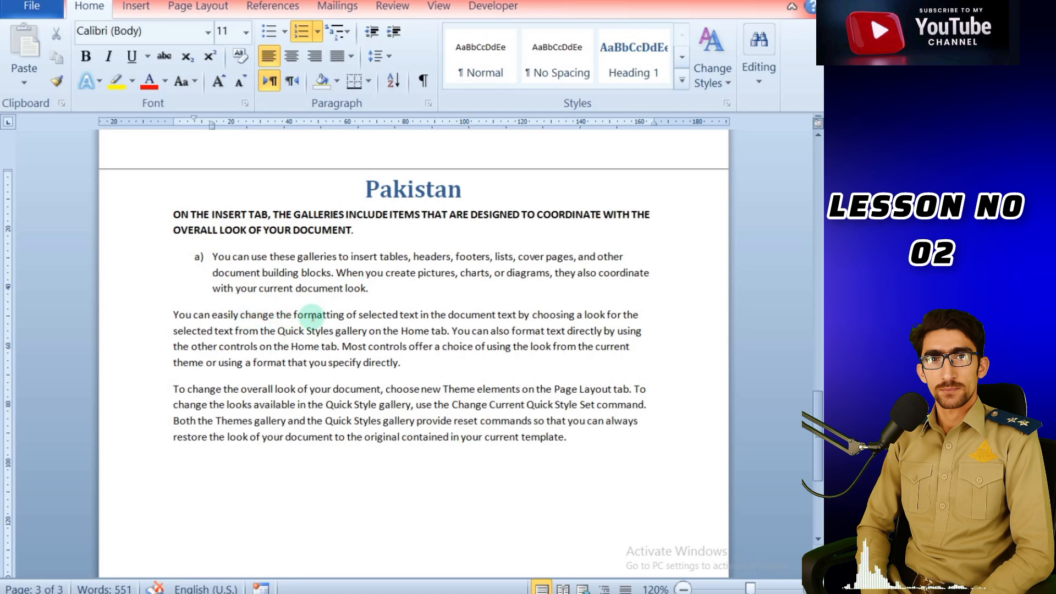
Split item a) into three list items by breaking it after "building blocks." and after "diagrams,"
click(335, 272)
key(Return)
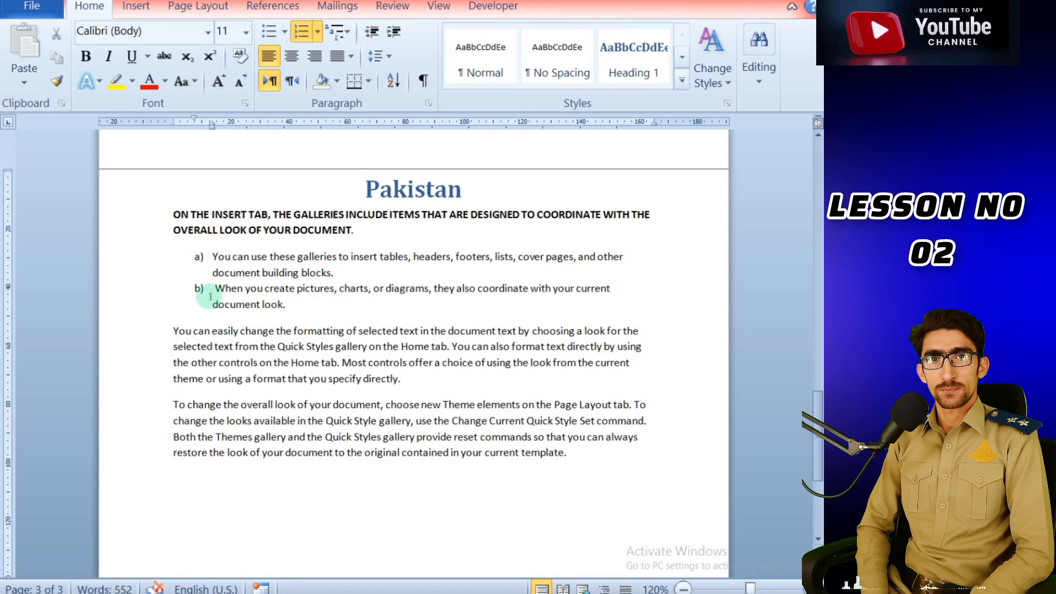
click(434, 289)
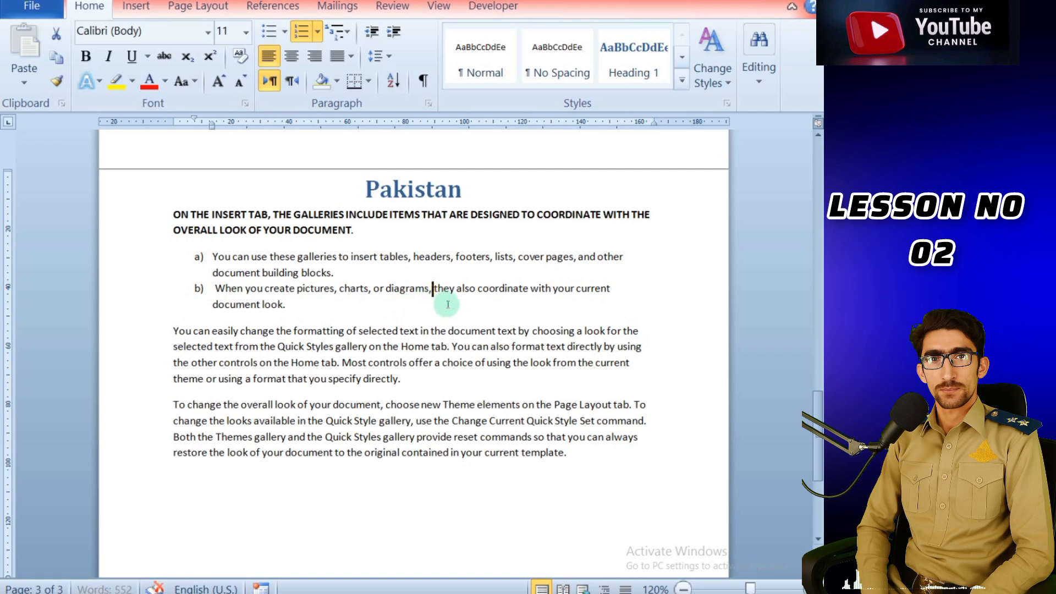
key(Return)
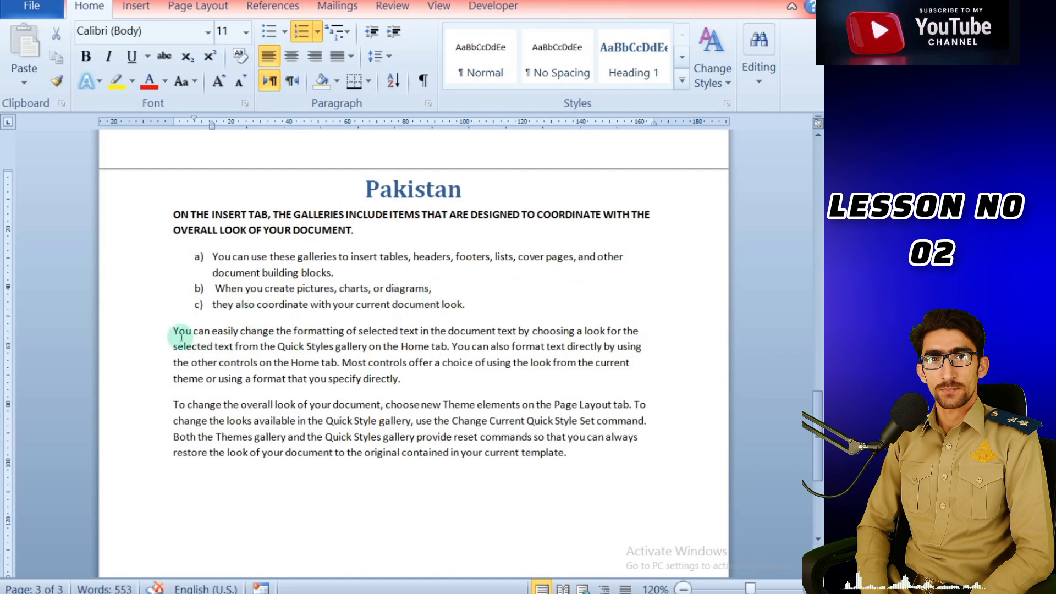
Split the "You can easily change" paragraph after "Home tab." and make its first part bold and UPPERCASE
click(451, 345)
key(Return)
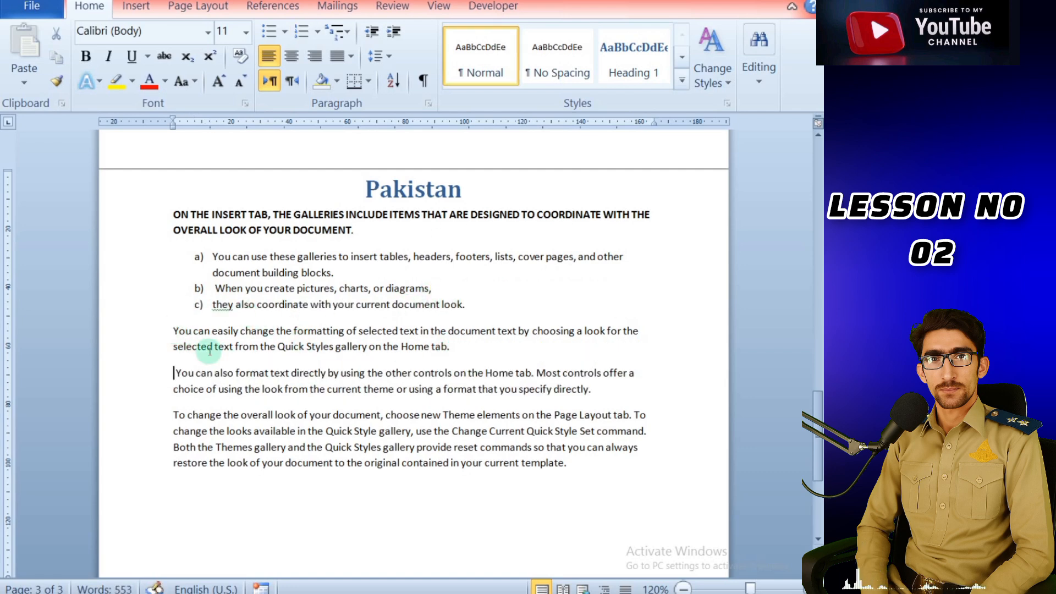
drag(174, 331, 455, 348)
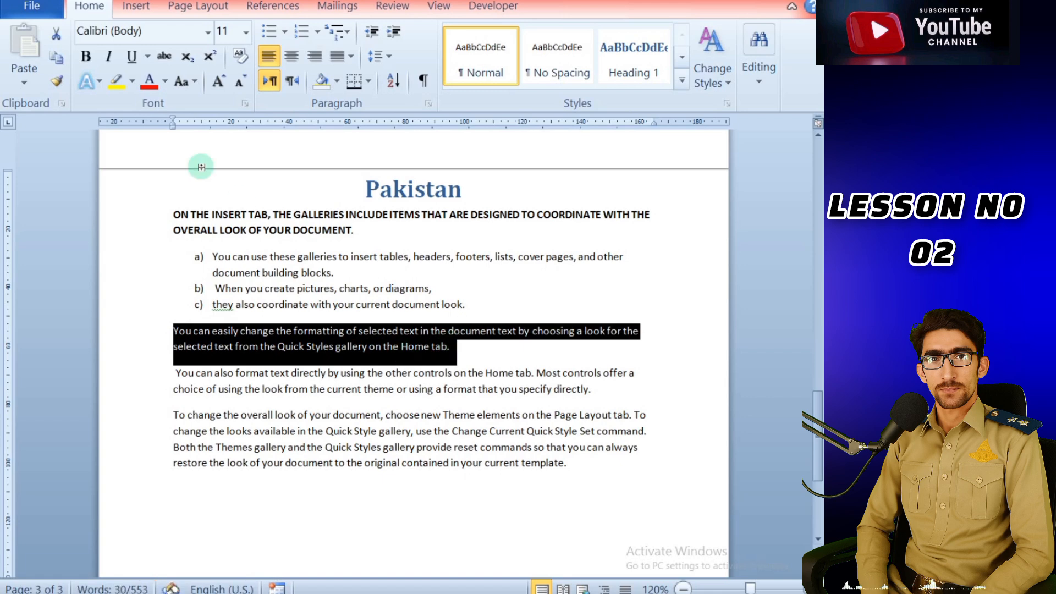
click(86, 56)
click(182, 82)
click(229, 153)
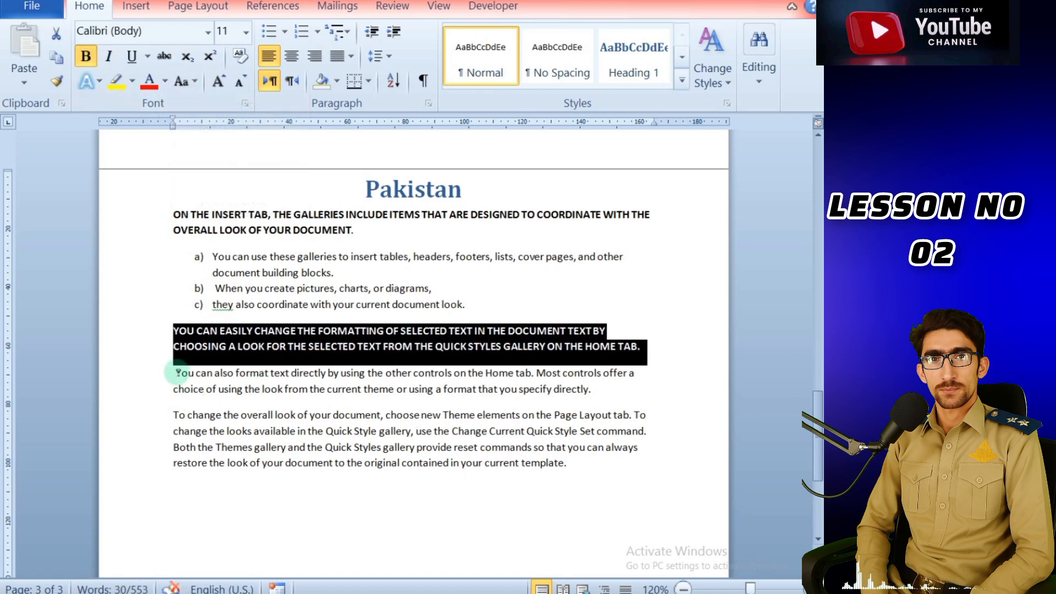
click(384, 392)
Apply the 1. 1.1. 1.1.1. multilevel list to the "You can also format text directly" paragraph
drag(177, 369, 576, 390)
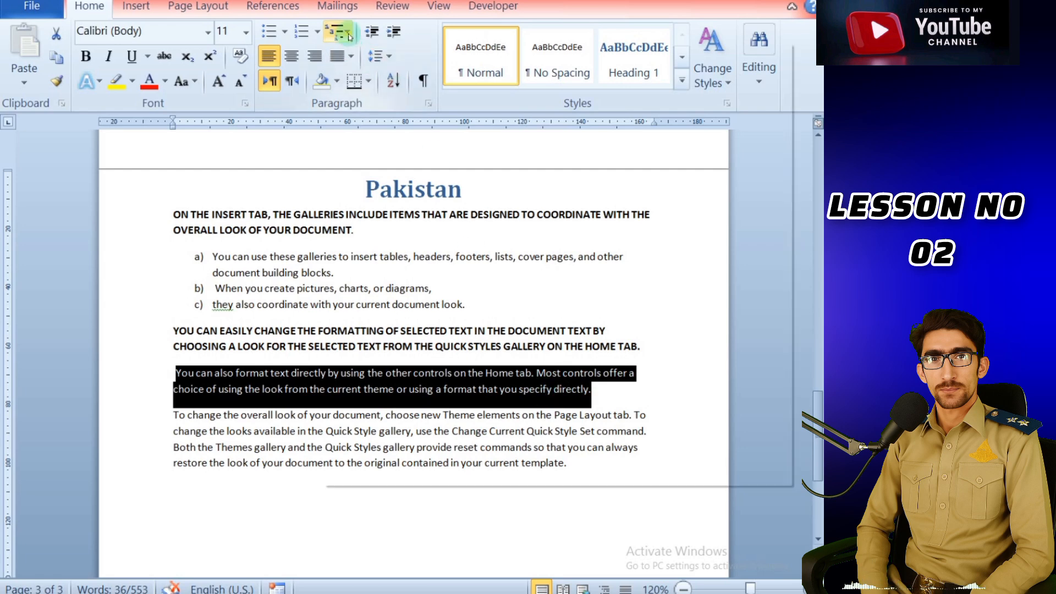
click(347, 33)
click(660, 299)
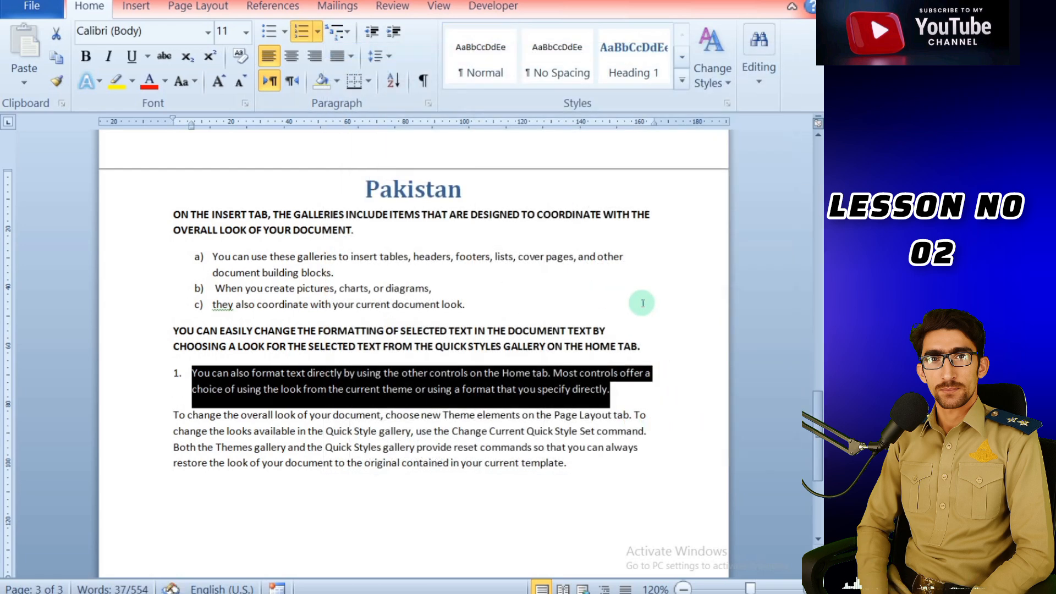
click(395, 408)
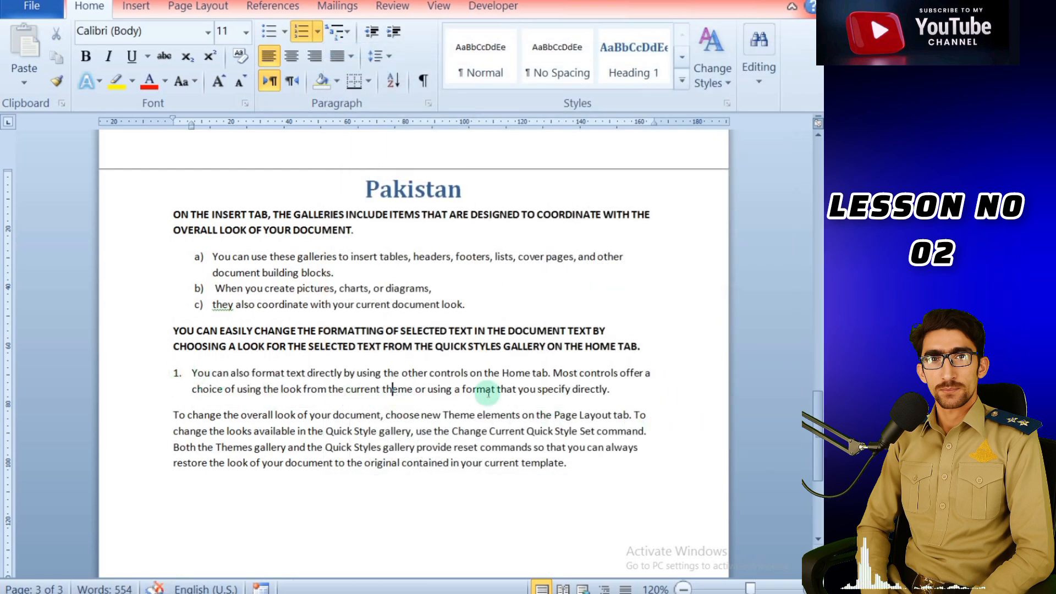
Split numbered item 1 into three items by breaking it after "Home tab." and after "look from"
click(552, 373)
key(Return)
click(239, 407)
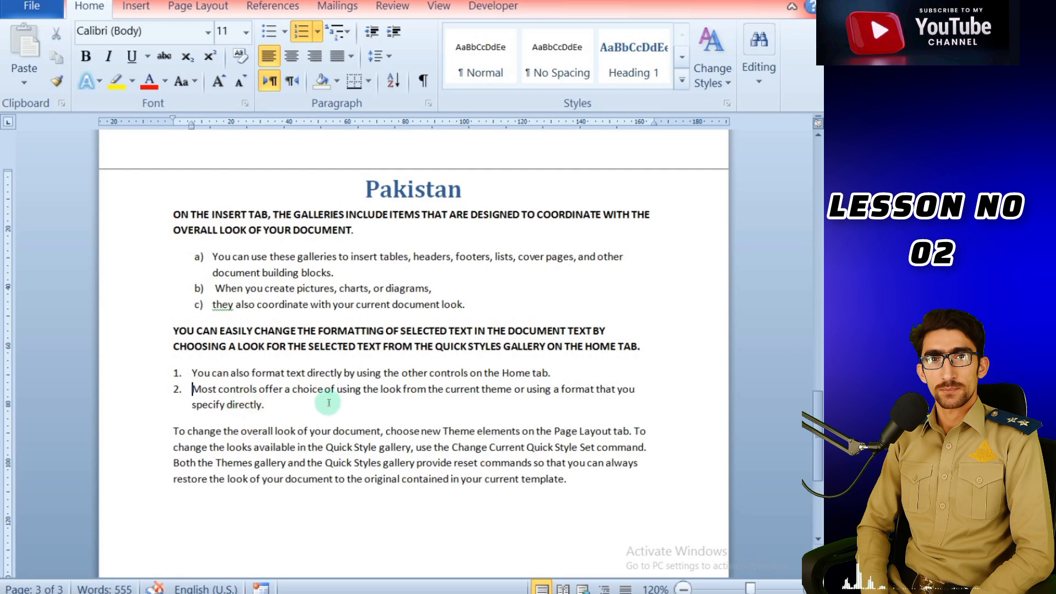
key(Return)
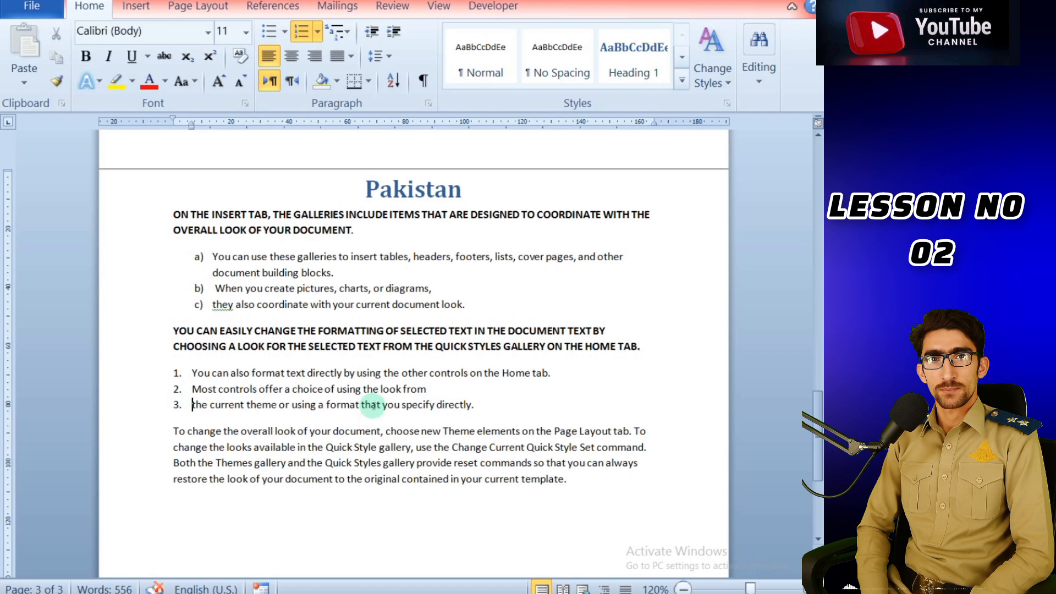
Apply the 1. 1.1. 1.1.1. multilevel list to all text under the Pakistan heading and add an empty item at its end
drag(177, 210, 572, 481)
click(346, 35)
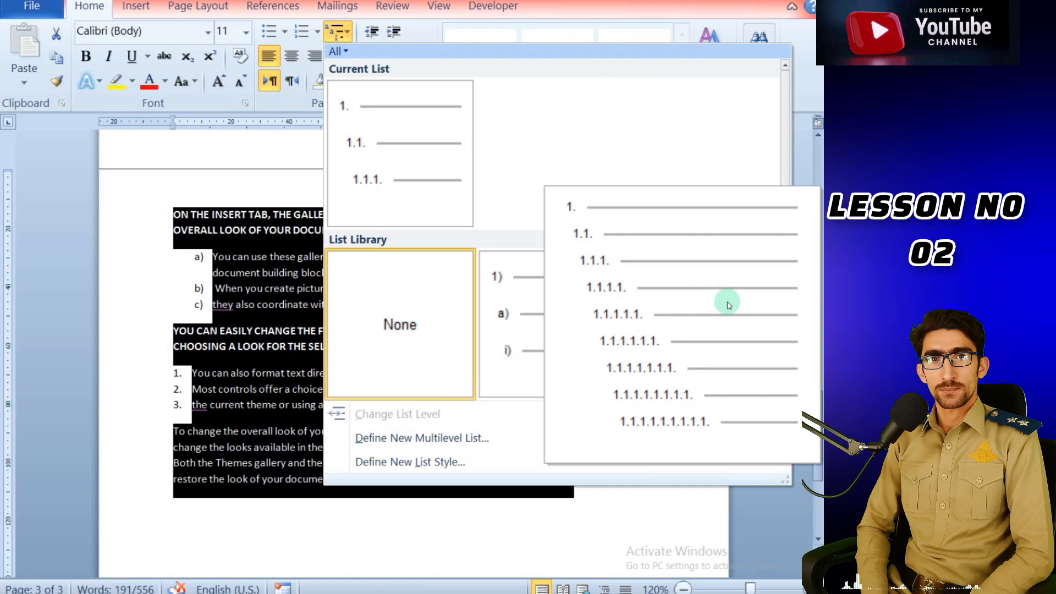
click(729, 305)
click(468, 472)
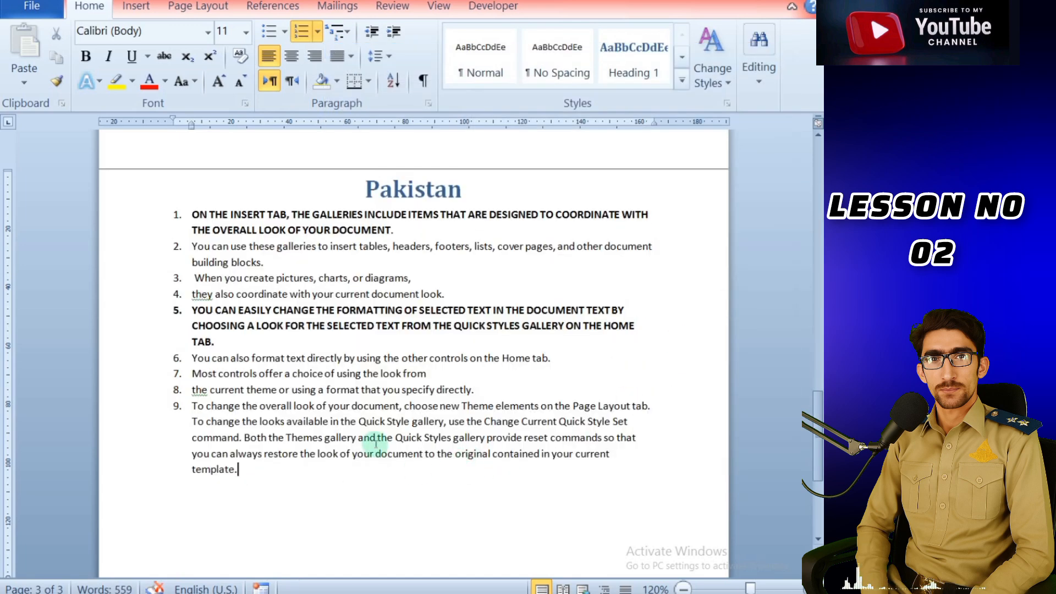
key(Return)
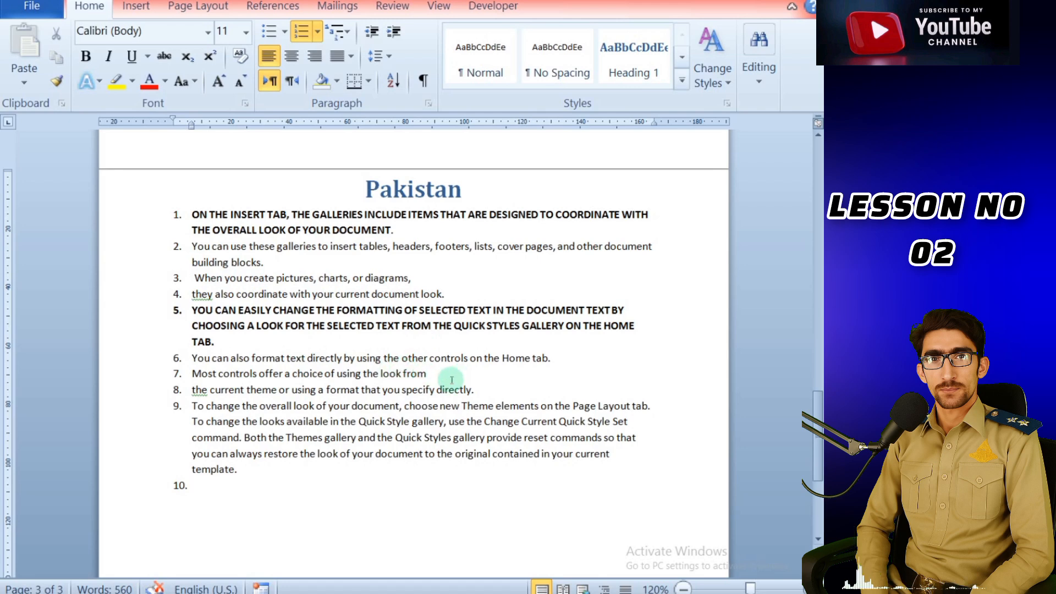
Break item 9 after "overall look of your document," and change the new item's list level to 1.1.1.1.1.1.1
click(403, 406)
key(Return)
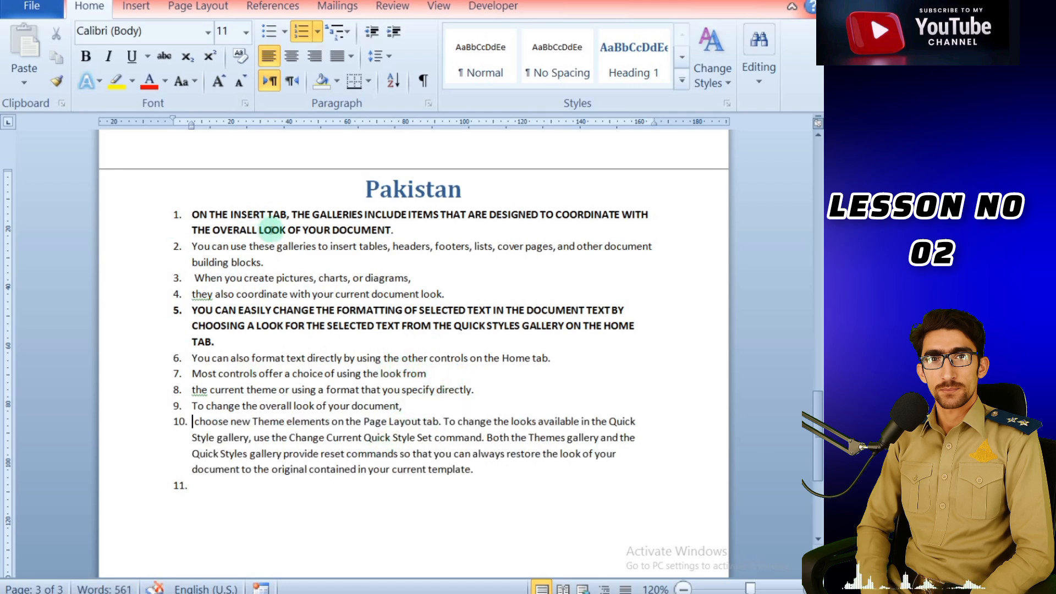
click(347, 34)
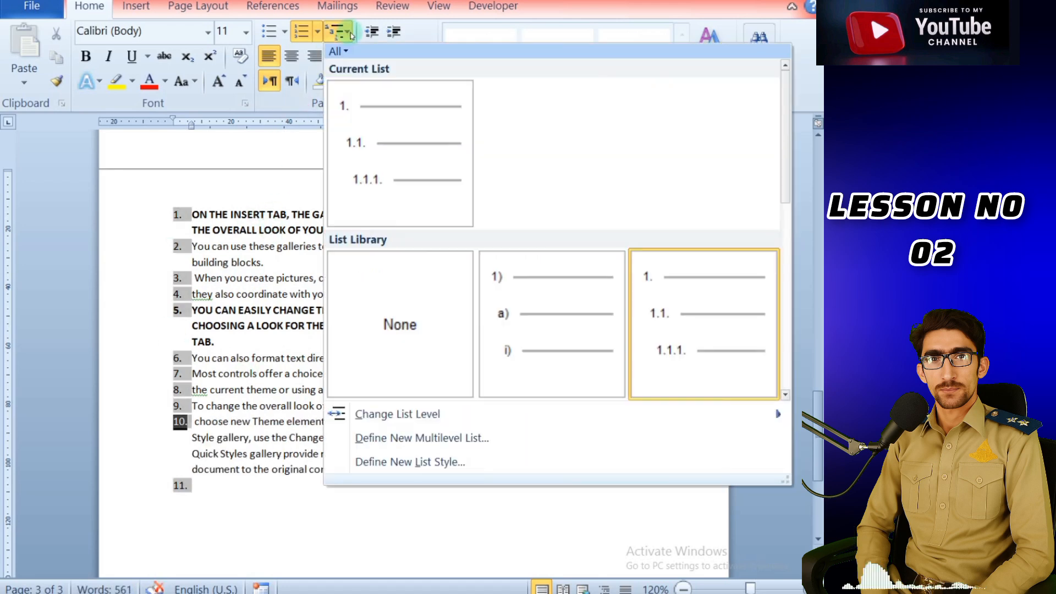
mouse_move(397, 417)
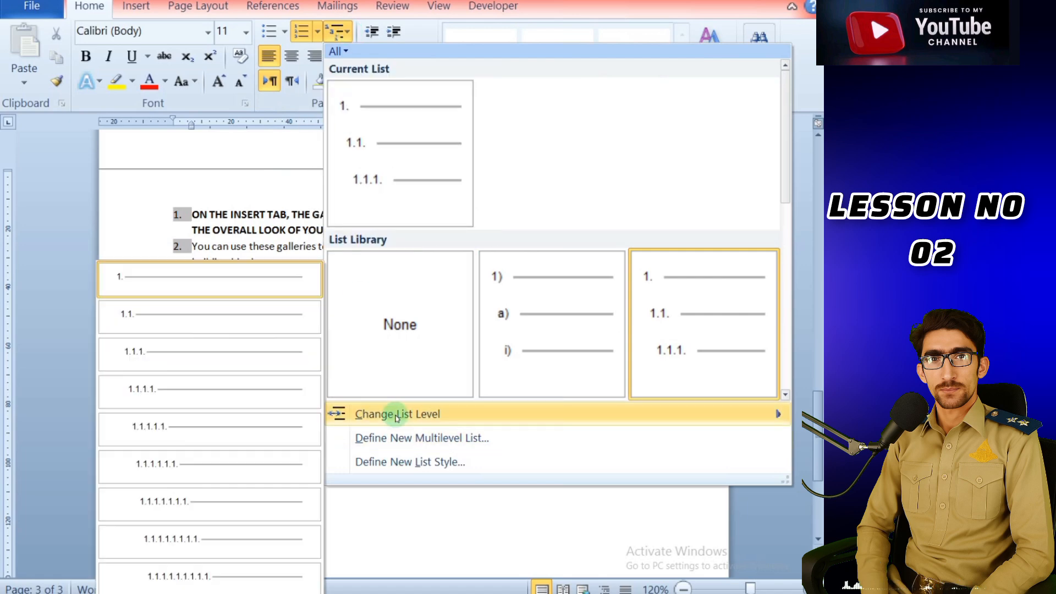
click(220, 509)
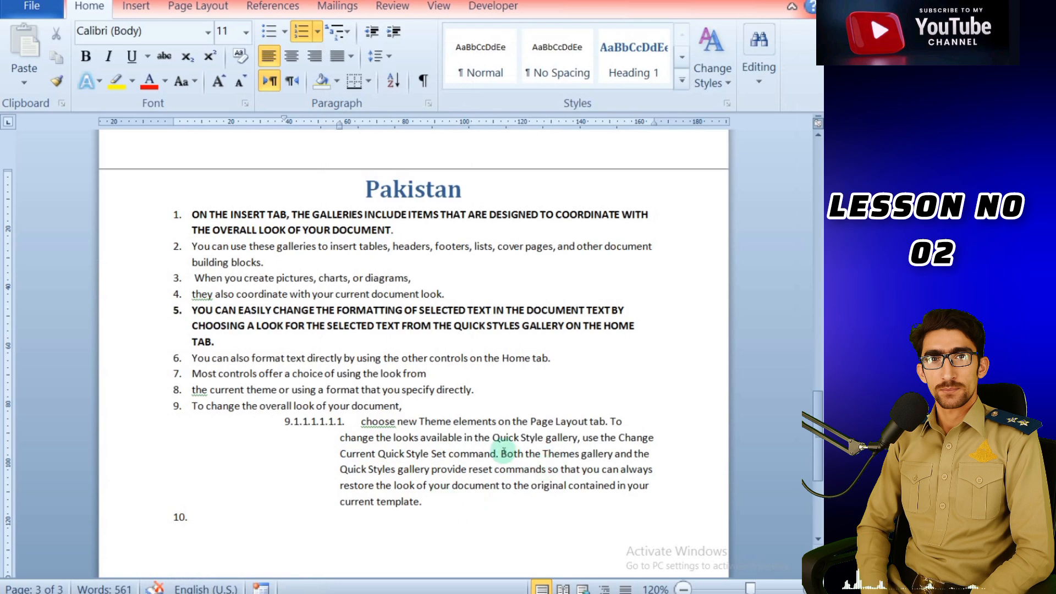
Split the "choose new Theme elements" sub-item after "gallery," and after "Themes gallery and the", and split item 2 after "insert tables,"
click(583, 439)
key(Return)
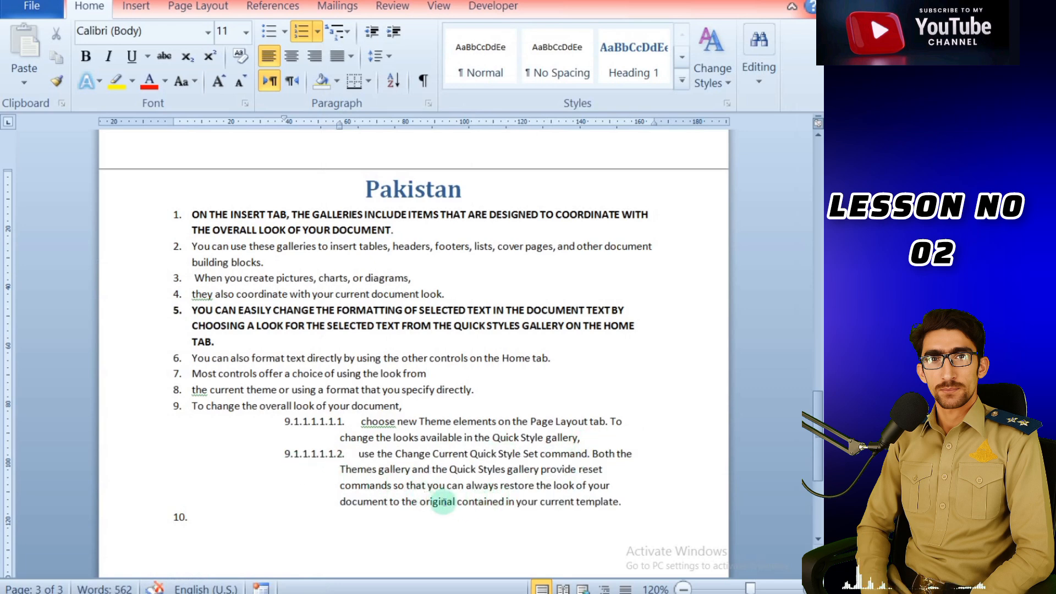
click(449, 469)
key(Return)
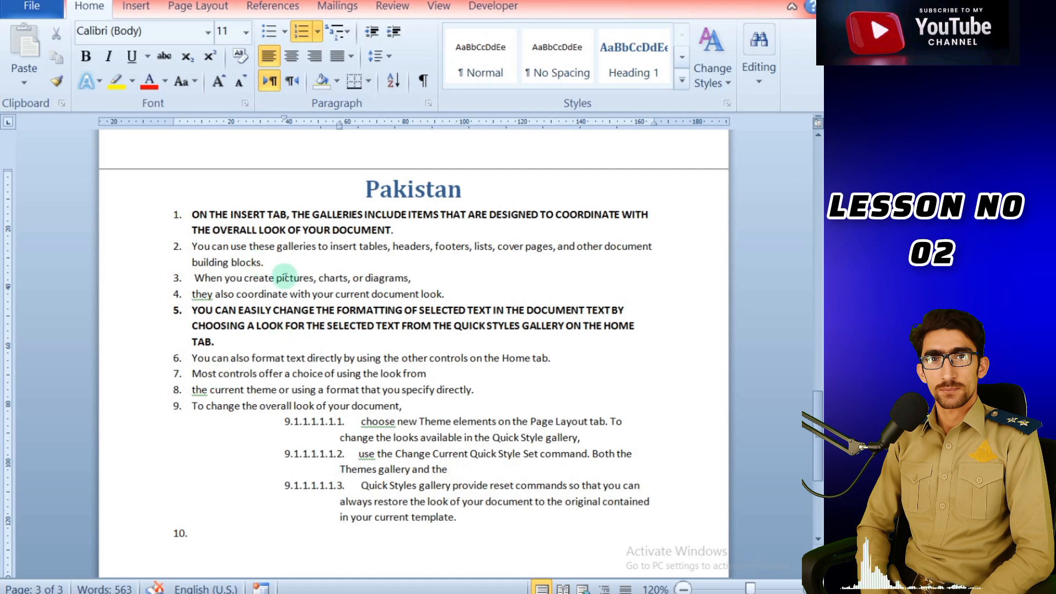
click(392, 247)
key(Return)
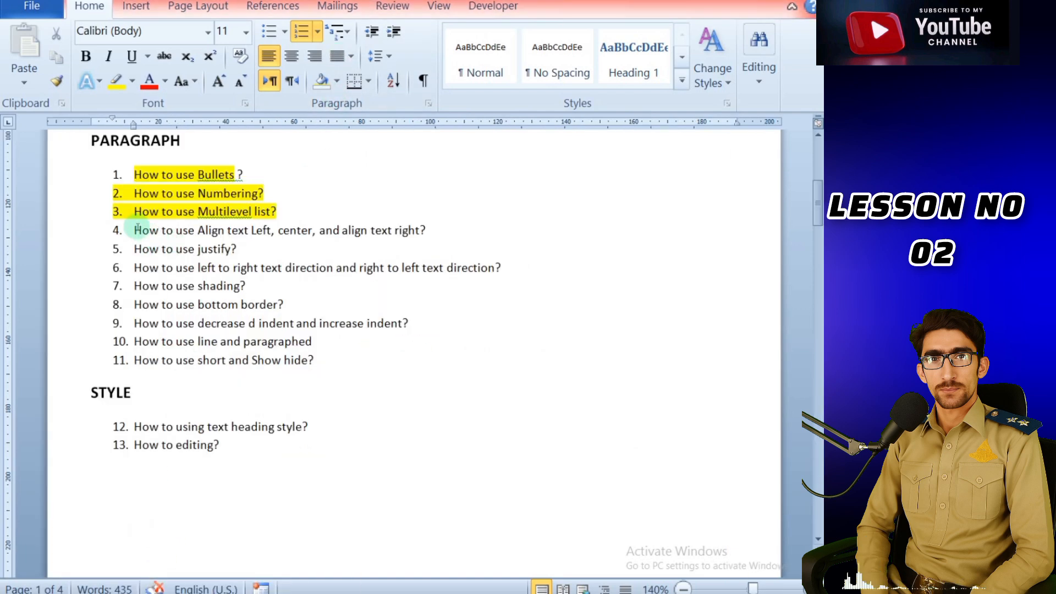
drag(134, 230, 418, 243)
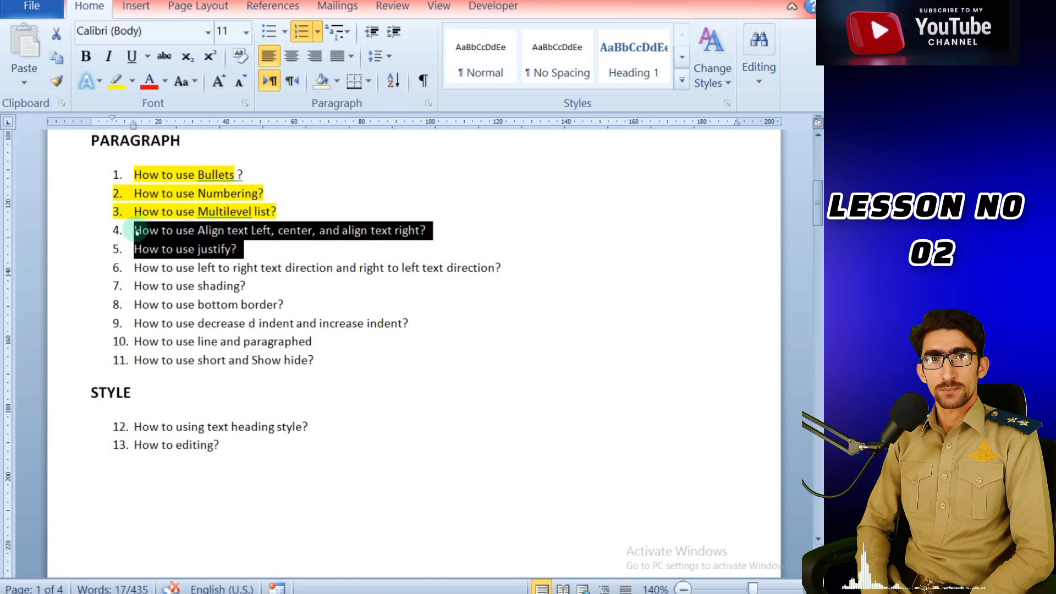
drag(134, 229, 294, 230)
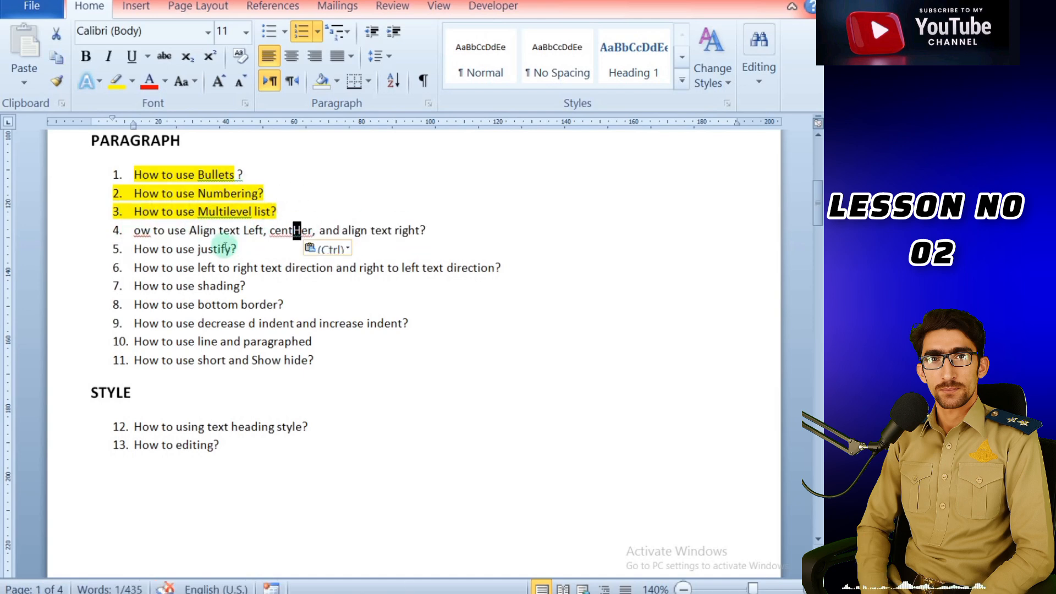
key(ctrl+z)
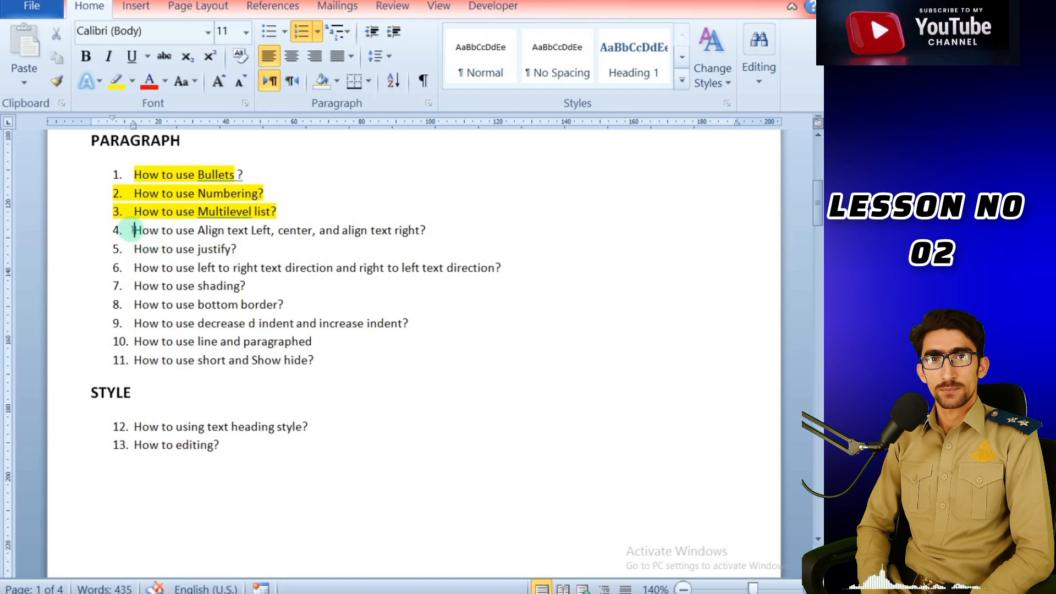
Highlight "How to use Align text Left, center, and align text right?" in yellow in the course outline
drag(135, 230, 426, 231)
click(115, 81)
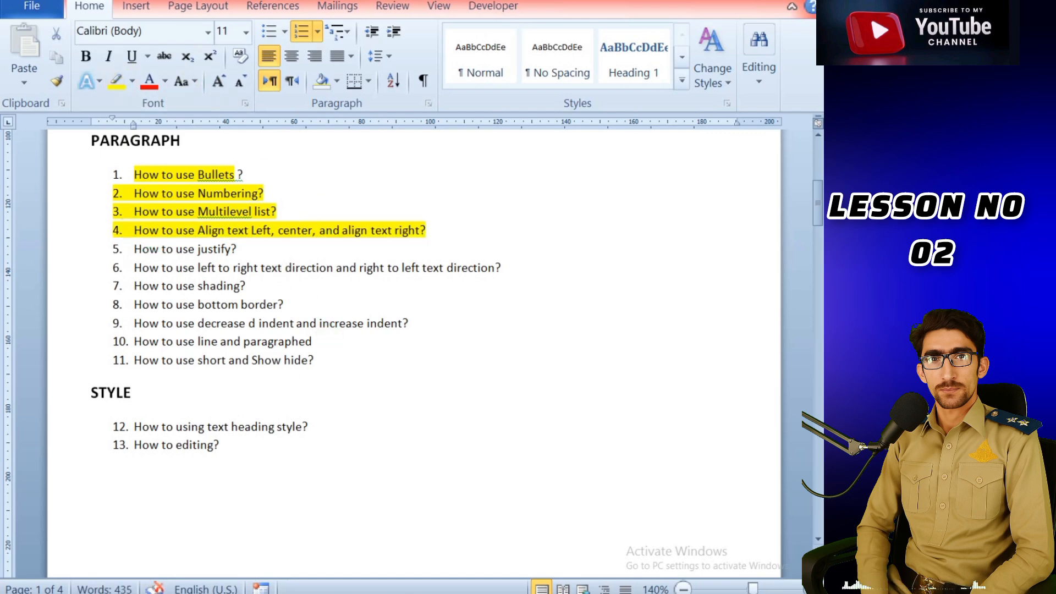
Switch to the practice document and justify all the list text under the Pakistan heading
click(292, 528)
drag(192, 215, 652, 517)
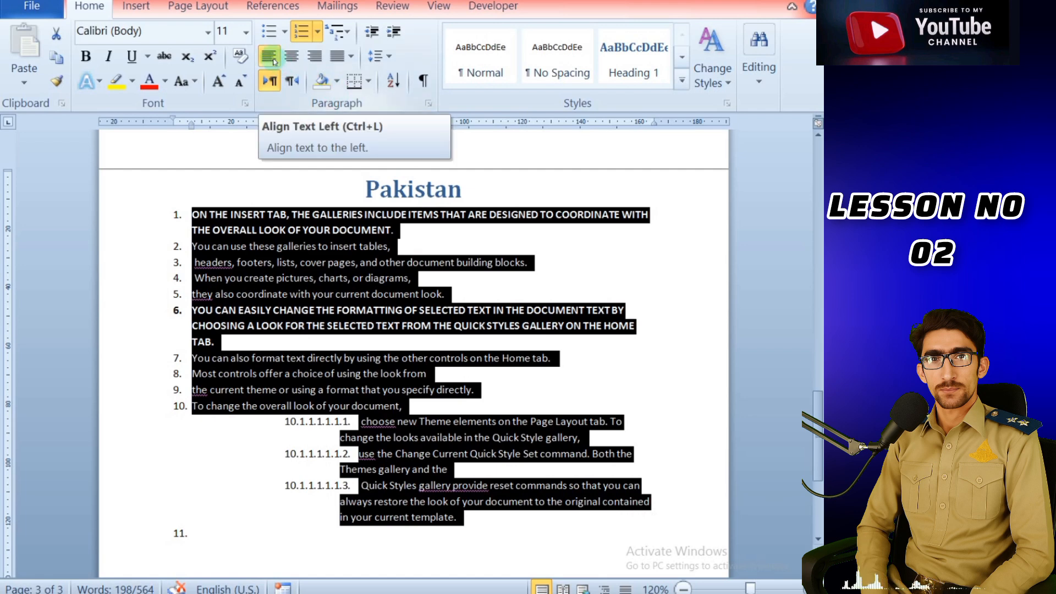
click(275, 60)
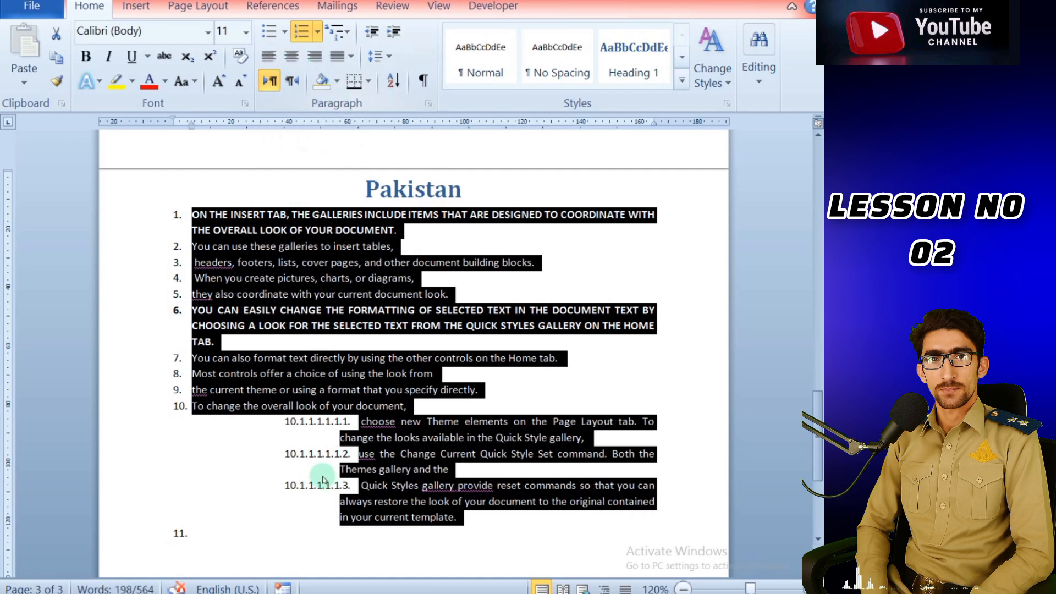
Indent the three lowest-level sub-items under item 10 further
click(218, 439)
click(297, 422)
drag(462, 462, 331, 471)
Try center, left and right alignment on the three sub-items under item 10
drag(399, 422, 589, 523)
click(293, 57)
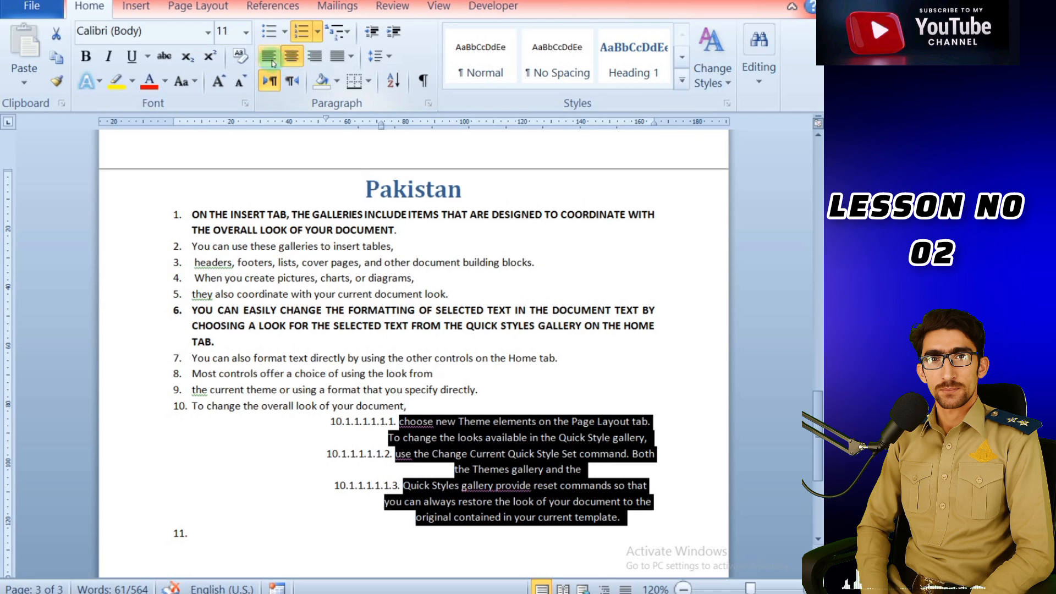
click(273, 63)
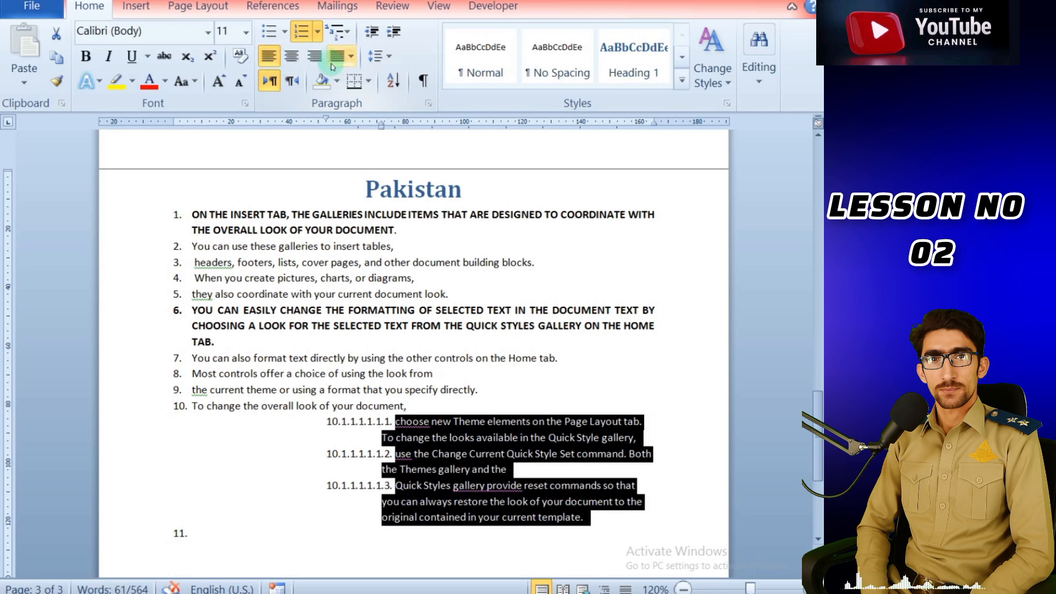
click(318, 58)
click(428, 514)
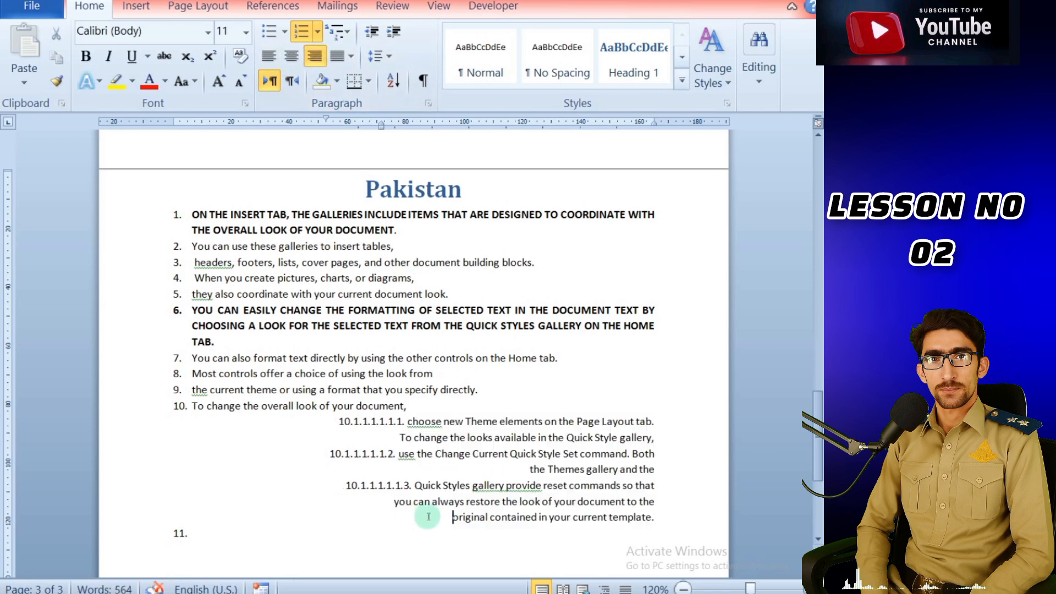
Left-align all the text of the practice document
drag(655, 424, 495, 517)
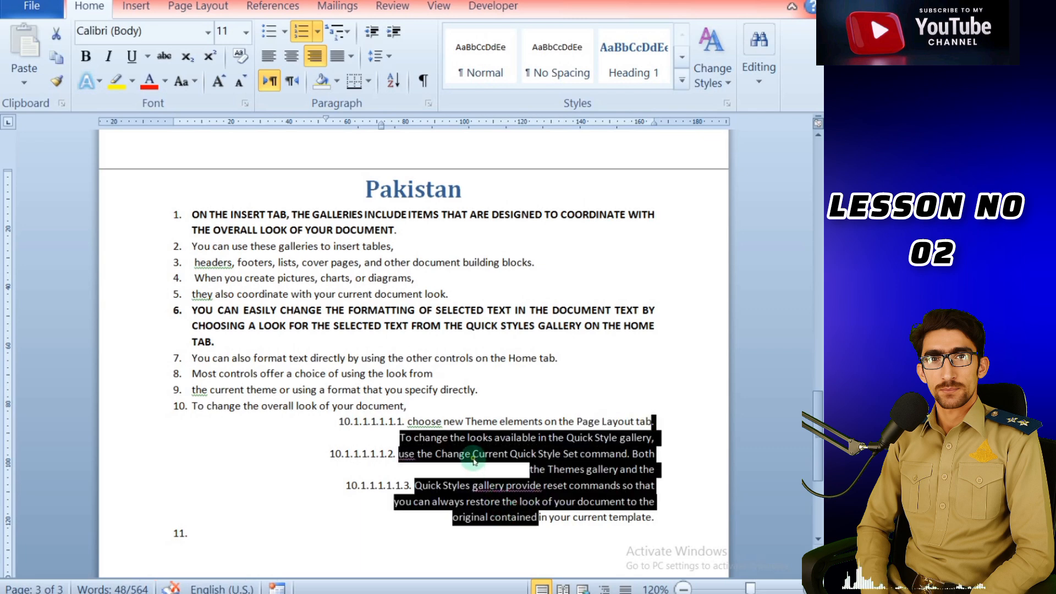
click(485, 455)
key(ctrl+a)
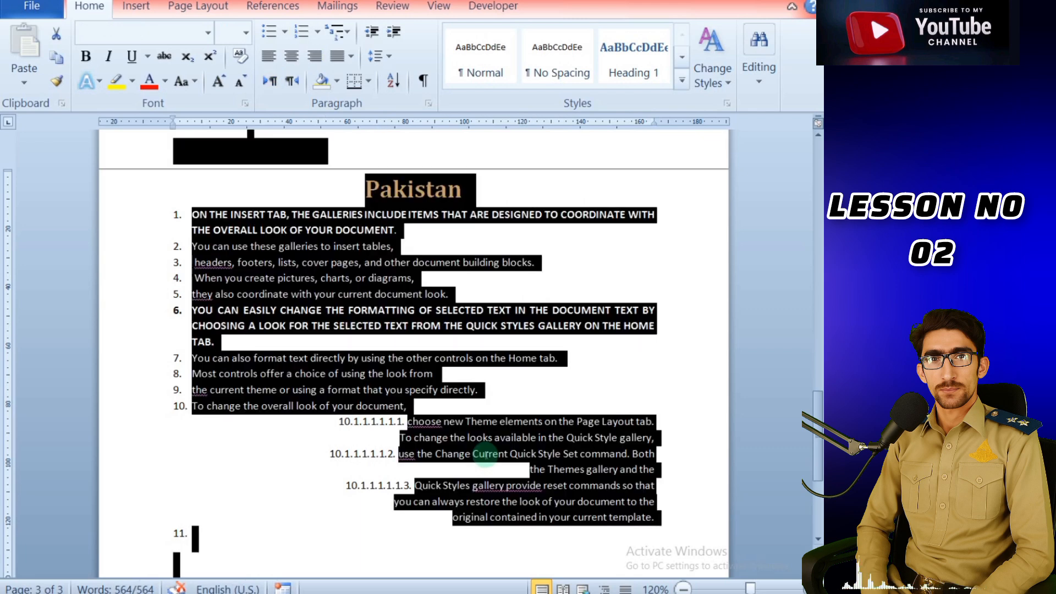
click(268, 56)
click(352, 500)
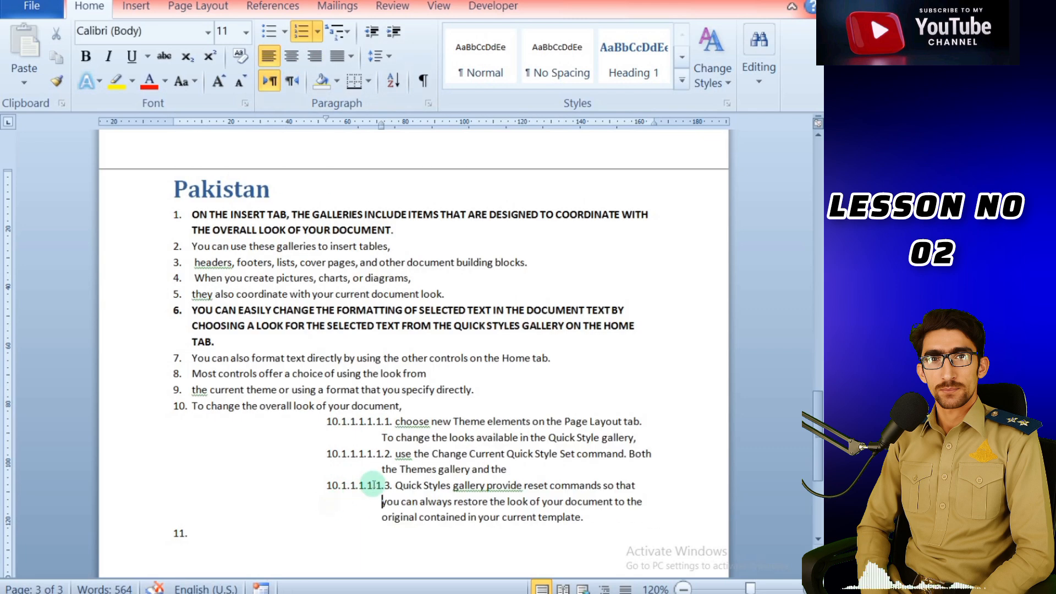
Justify the whole numbered list under the Pakistan heading, from item 1 to the empty item 11
drag(190, 215, 637, 528)
click(350, 57)
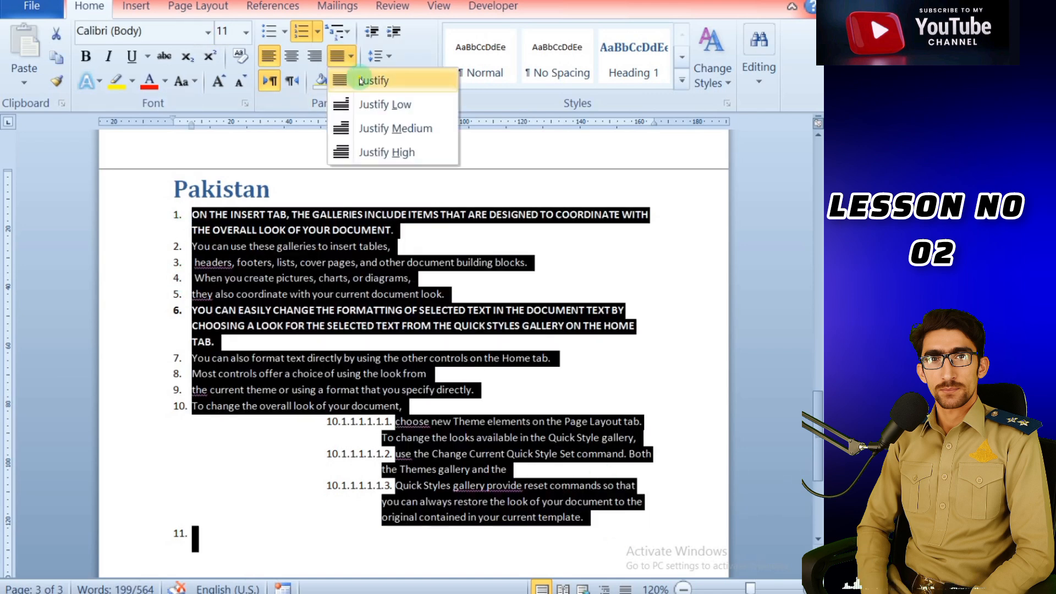
click(363, 78)
click(308, 460)
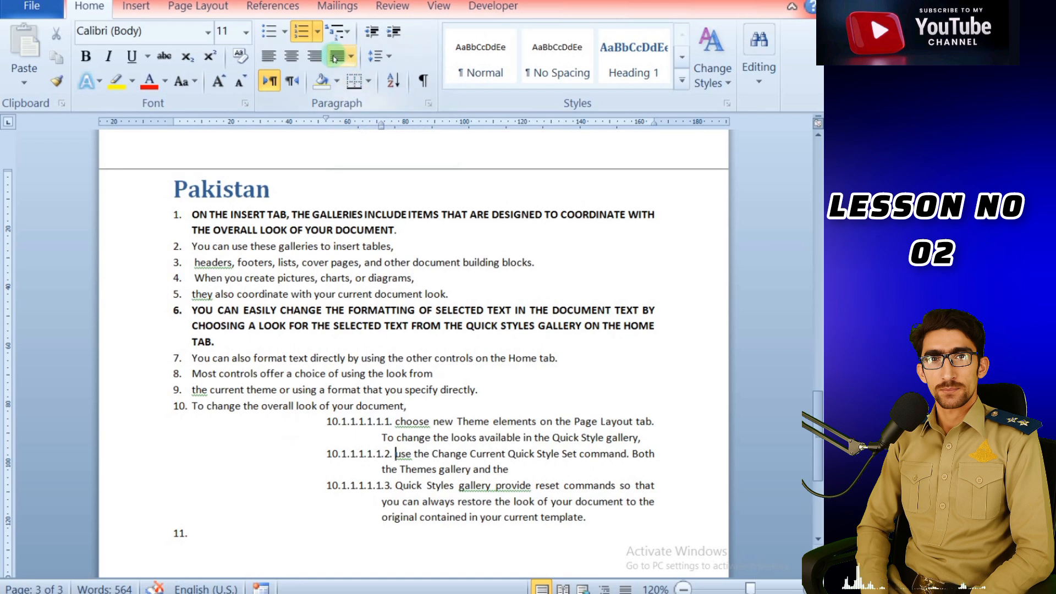
Move the first-line indent of the "choose new Theme elements" sub-item to about 7 mm on the ruler
click(332, 421)
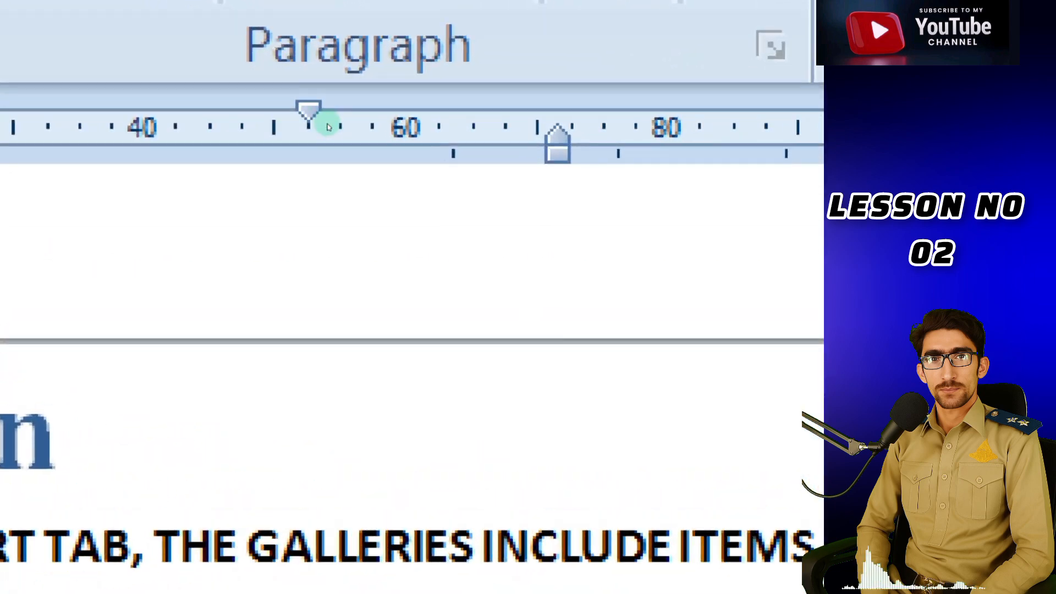
drag(328, 121, 45, 113)
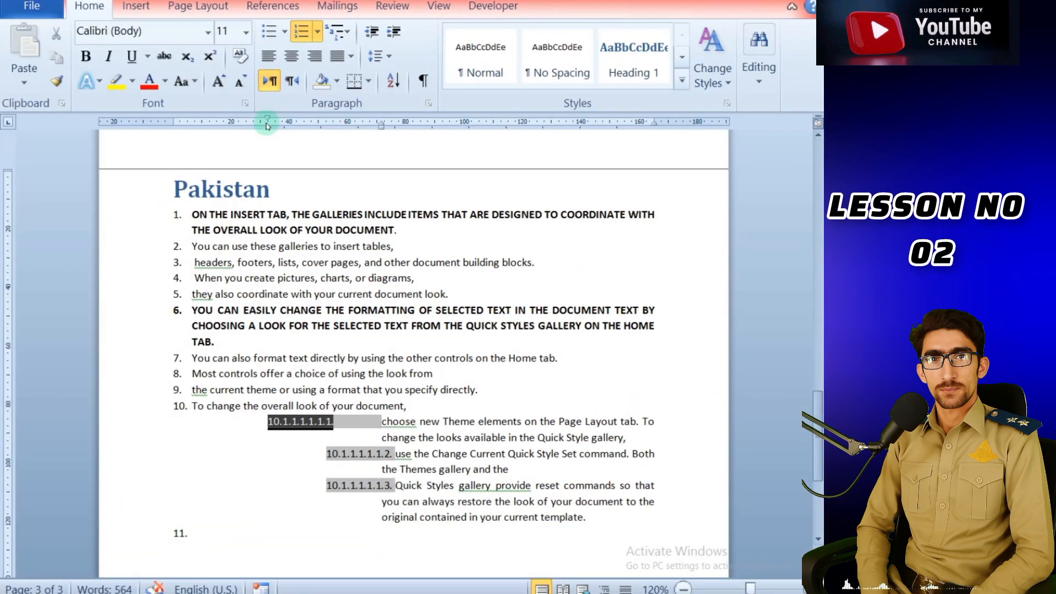
drag(266, 123, 195, 132)
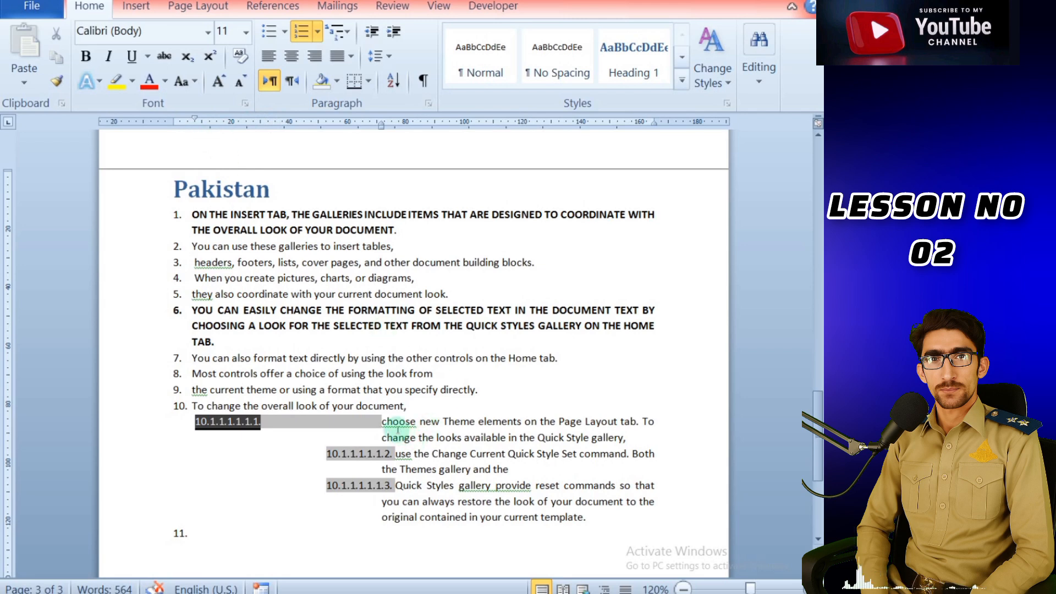
Set the left indent of the sub-items and item 11 to about 38 mm, and try moving item 11's indent to about 32 mm
drag(383, 437, 572, 531)
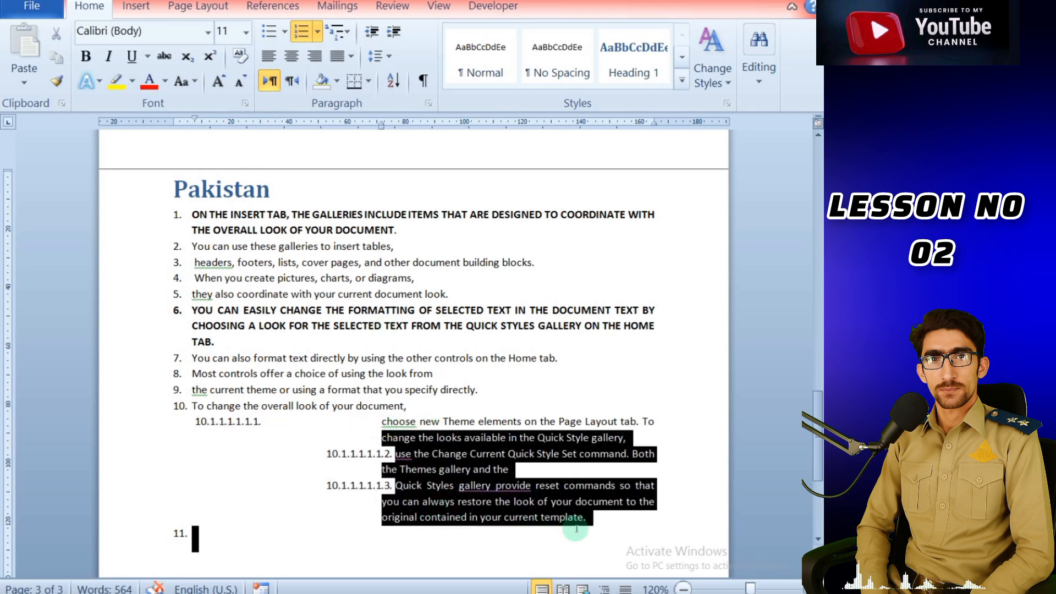
mouse_move(378, 132)
mouse_down()
mouse_move(199, 153)
mouse_move(233, 142)
mouse_up()
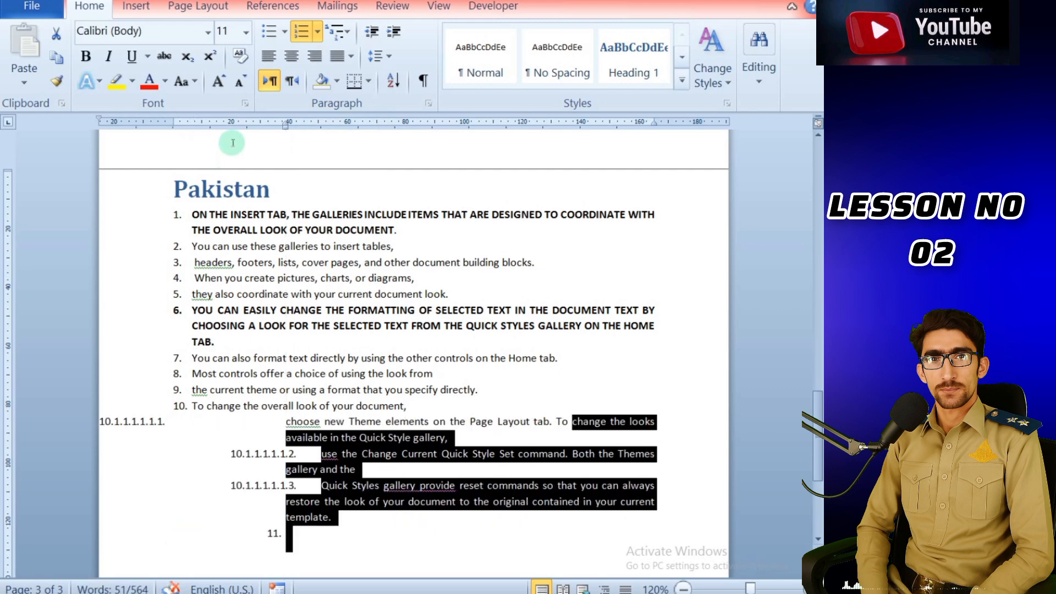
click(426, 540)
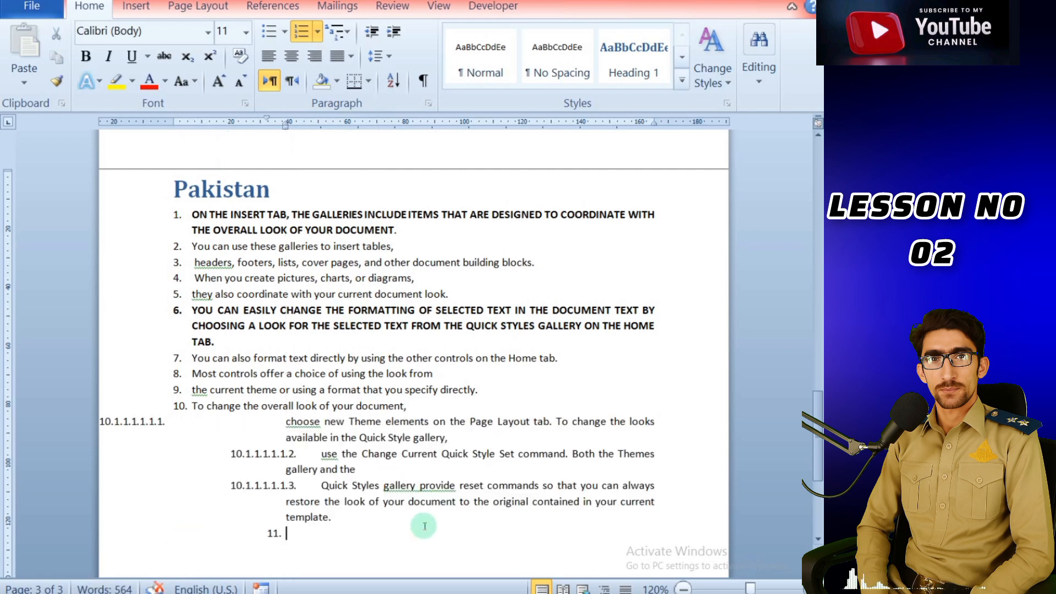
drag(286, 128, 267, 122)
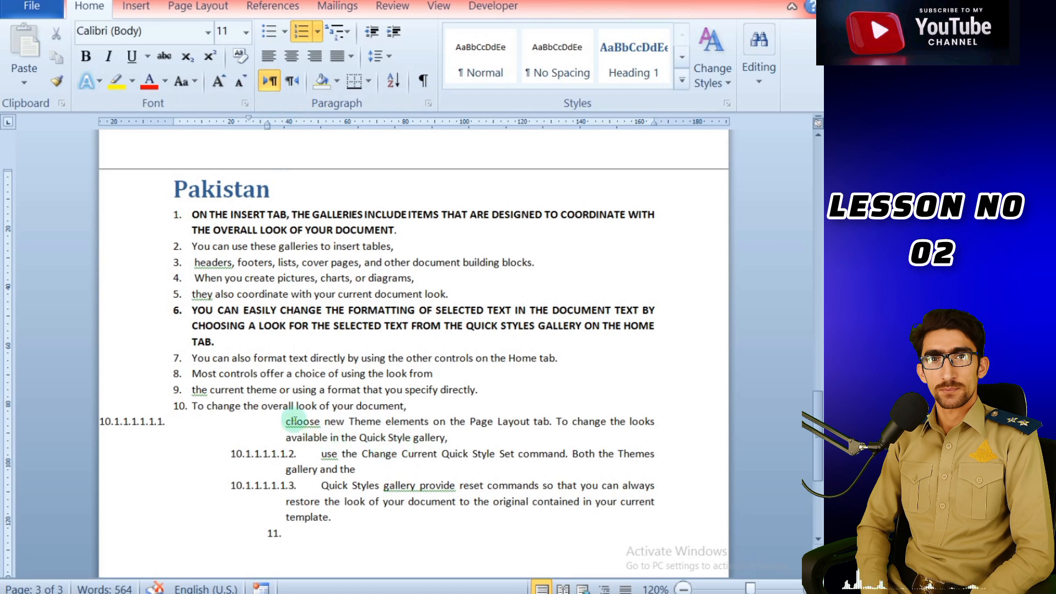
Turn off justification for the three sub-items and item 11, returning them to left alignment
drag(289, 422, 391, 528)
click(351, 56)
click(360, 81)
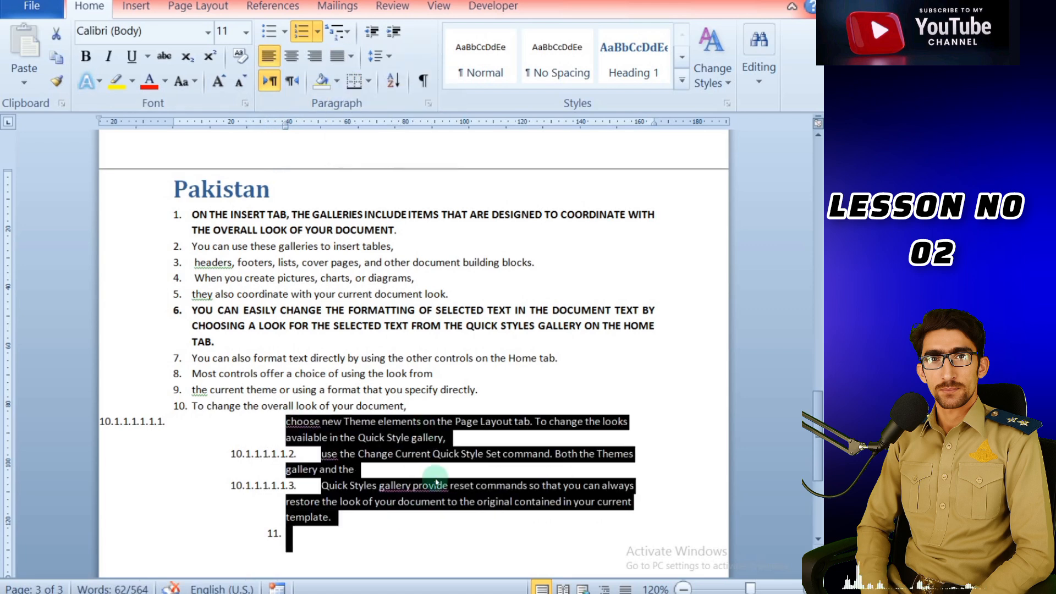
click(460, 476)
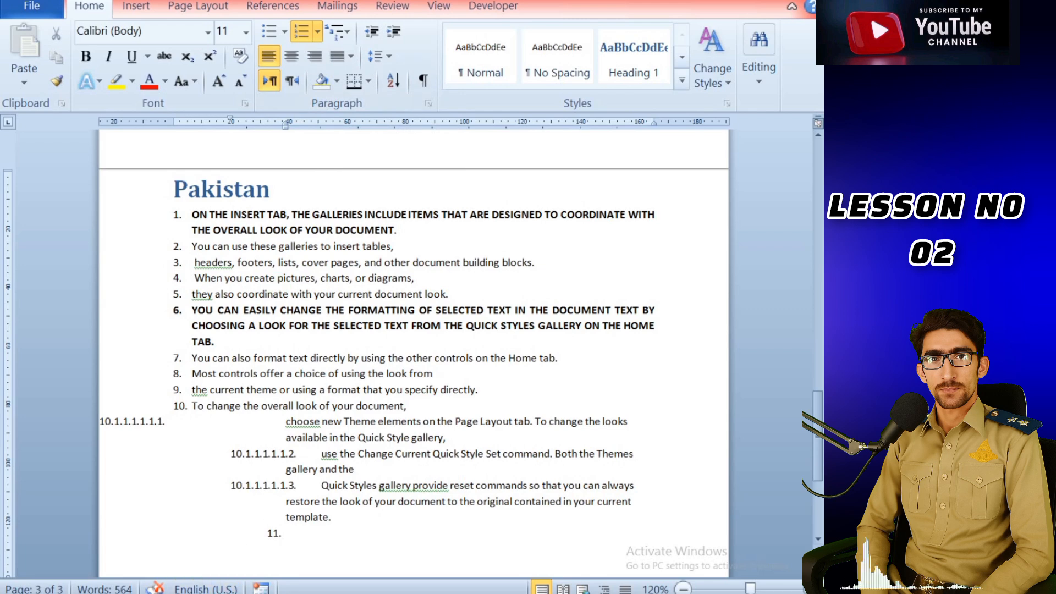
Switch to the course outline and highlight "How to use justify" in yellow
click(172, 544)
drag(156, 249, 233, 249)
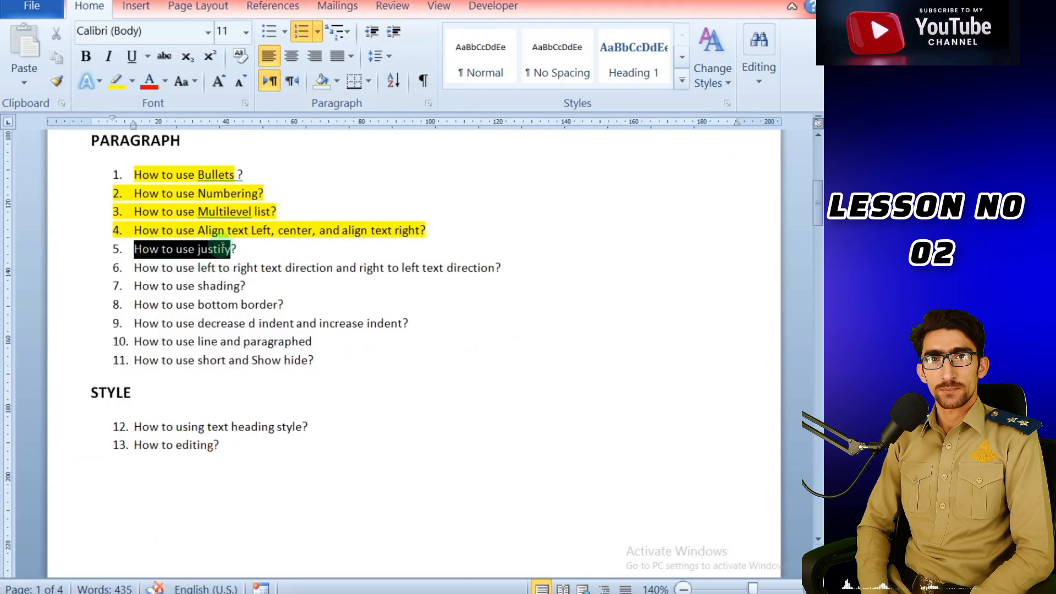
click(113, 81)
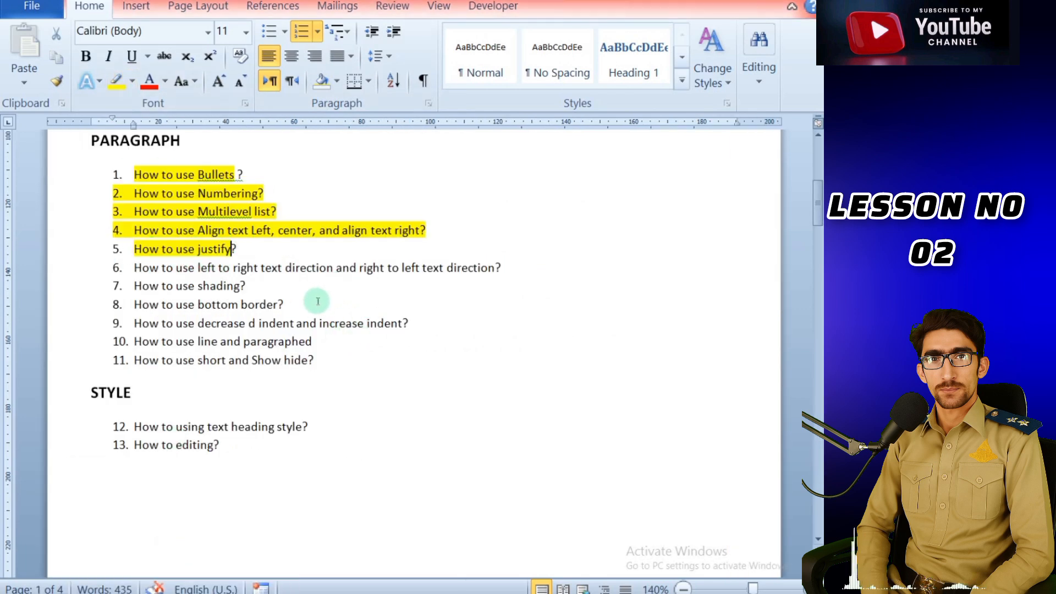
Highlight "How to use left to right text direction and right to left text direction" in yellow and switch to the practice document
drag(134, 268, 494, 268)
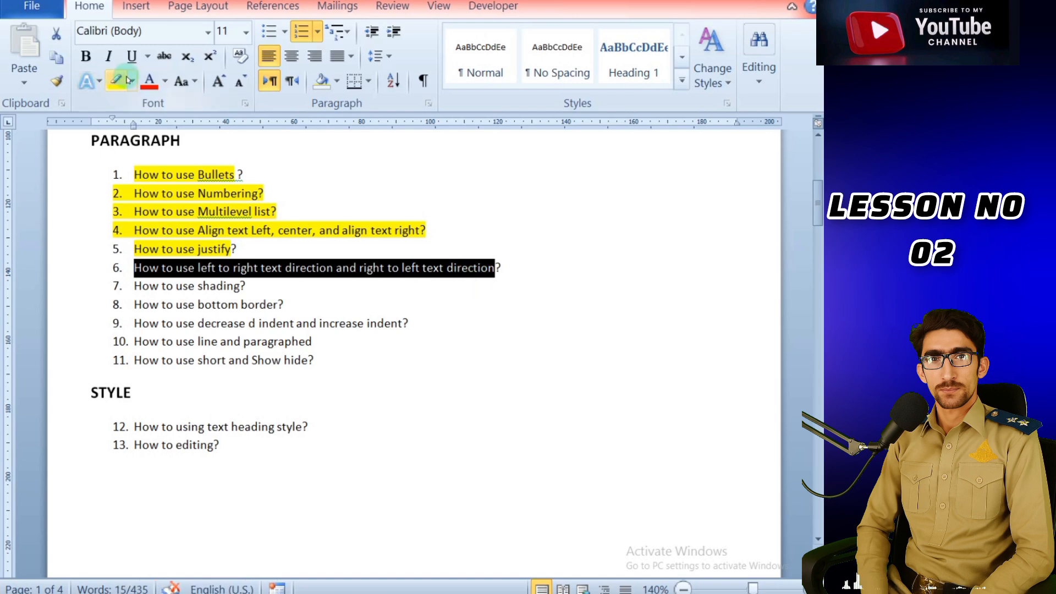
click(124, 80)
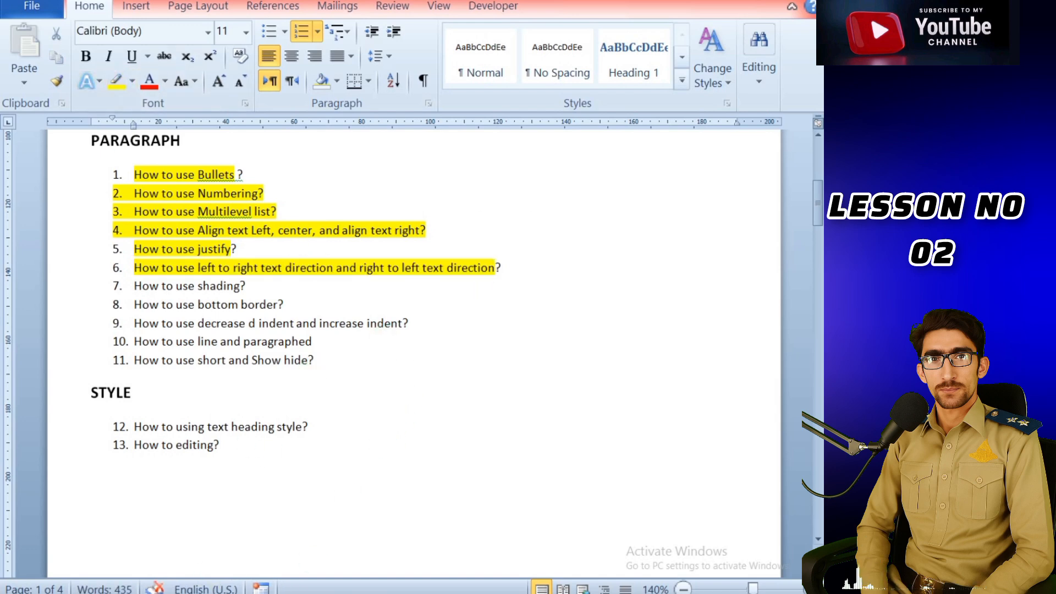
click(211, 592)
click(254, 516)
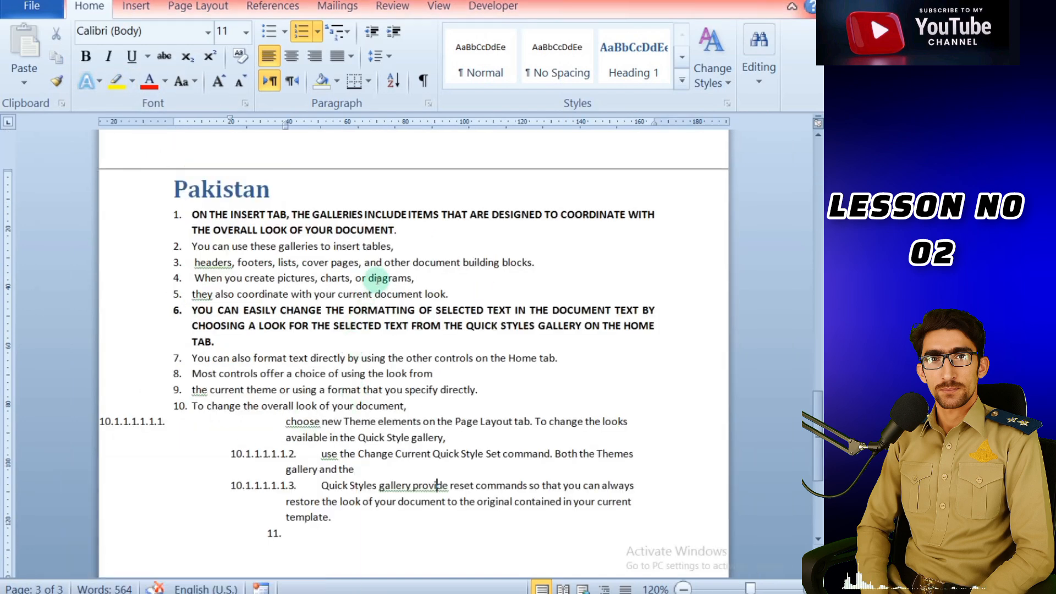
Set list item 5 to right-to-left text direction, and return it to left-to-right
click(448, 297)
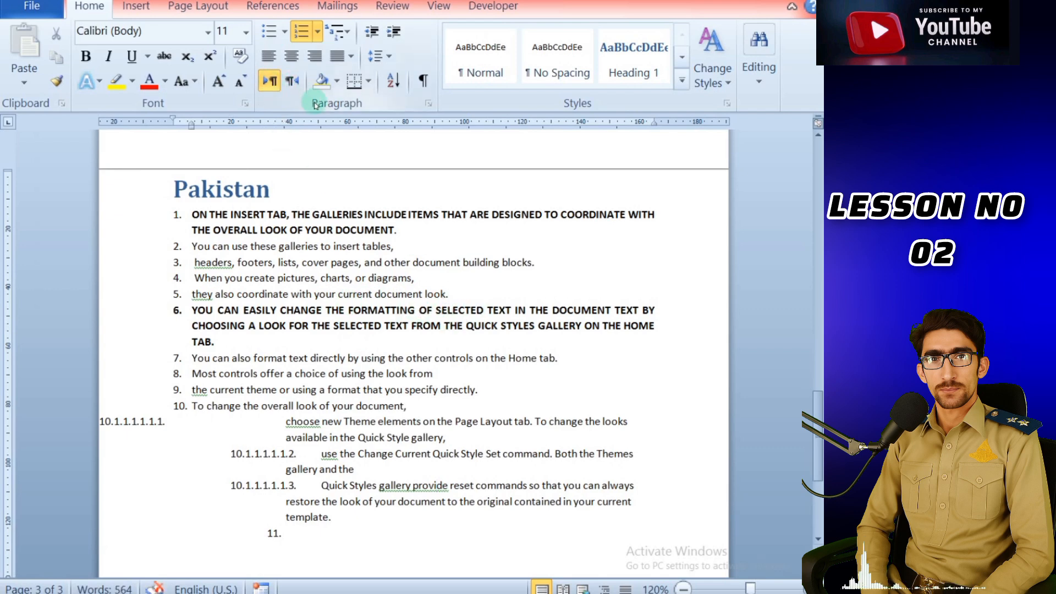
click(292, 81)
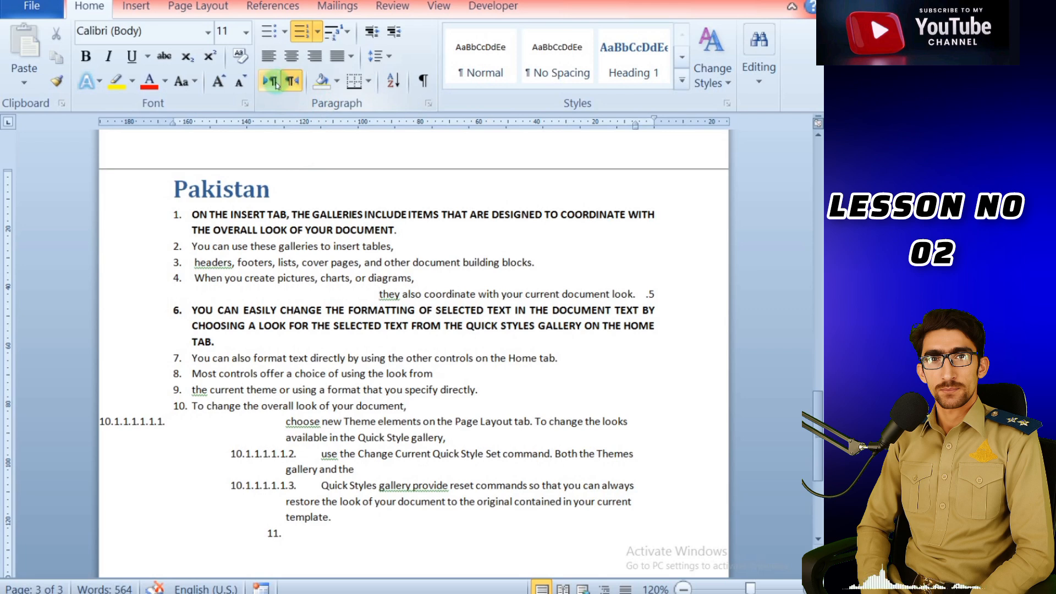
click(270, 82)
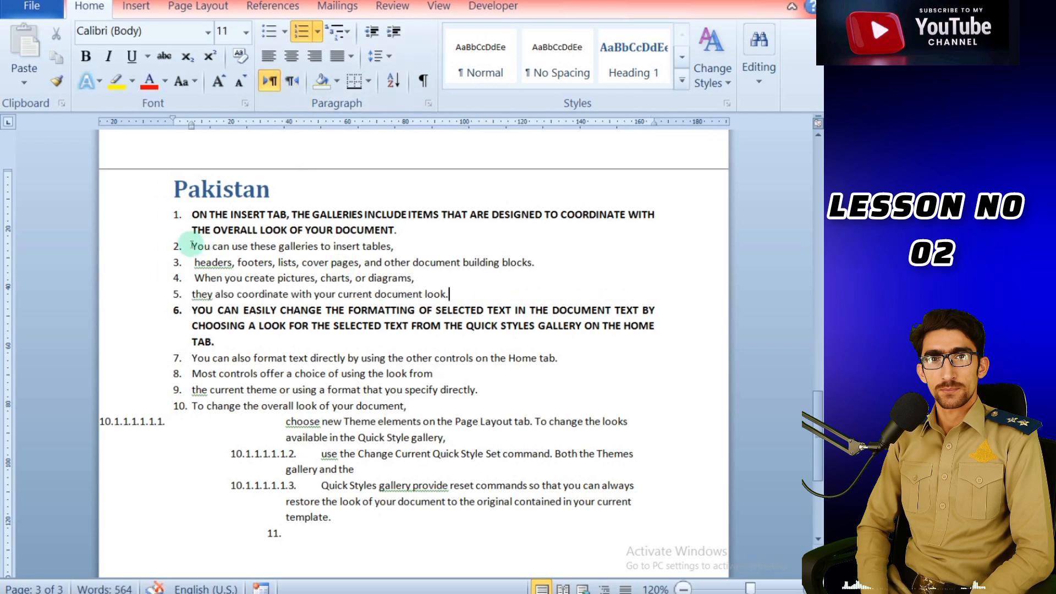
Set the three sub-items under item 10 to right-to-left text direction
drag(286, 422, 337, 518)
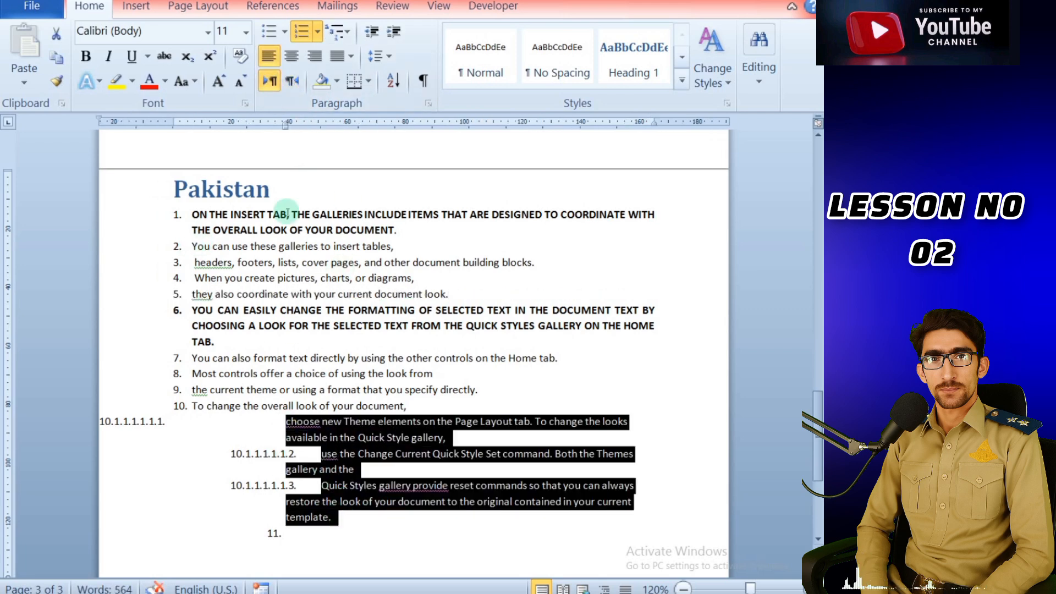
click(292, 82)
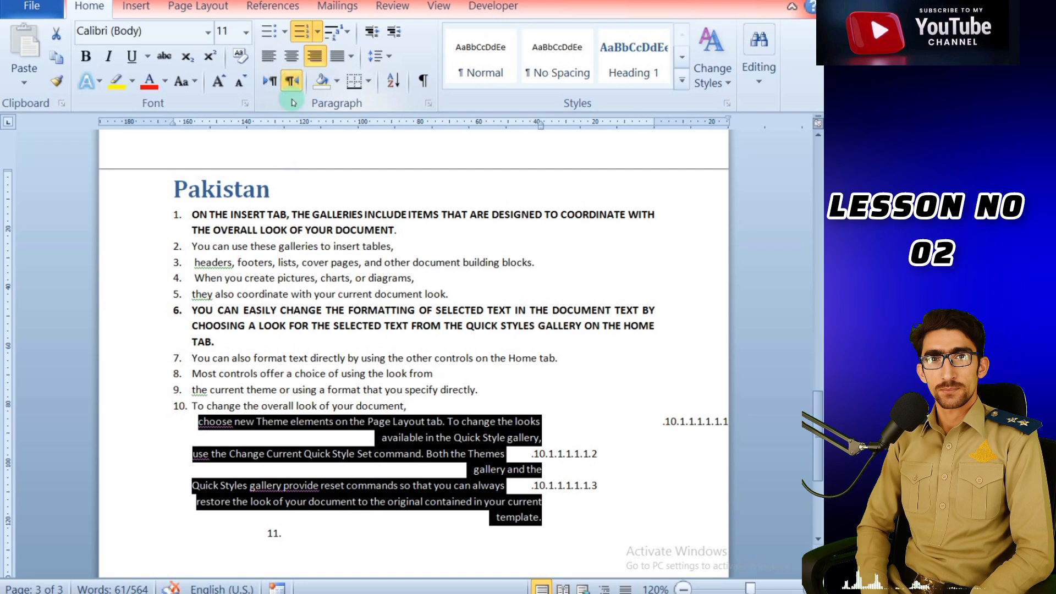
click(655, 545)
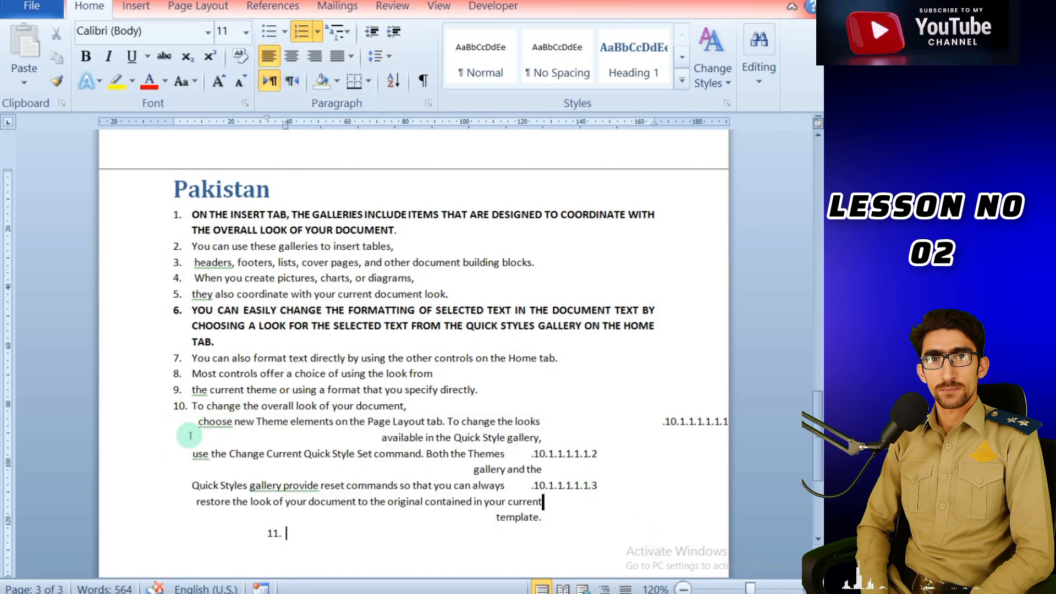
Center the three right-to-left sub-items under item 10, and align them to the left instead
drag(190, 435, 401, 523)
click(291, 62)
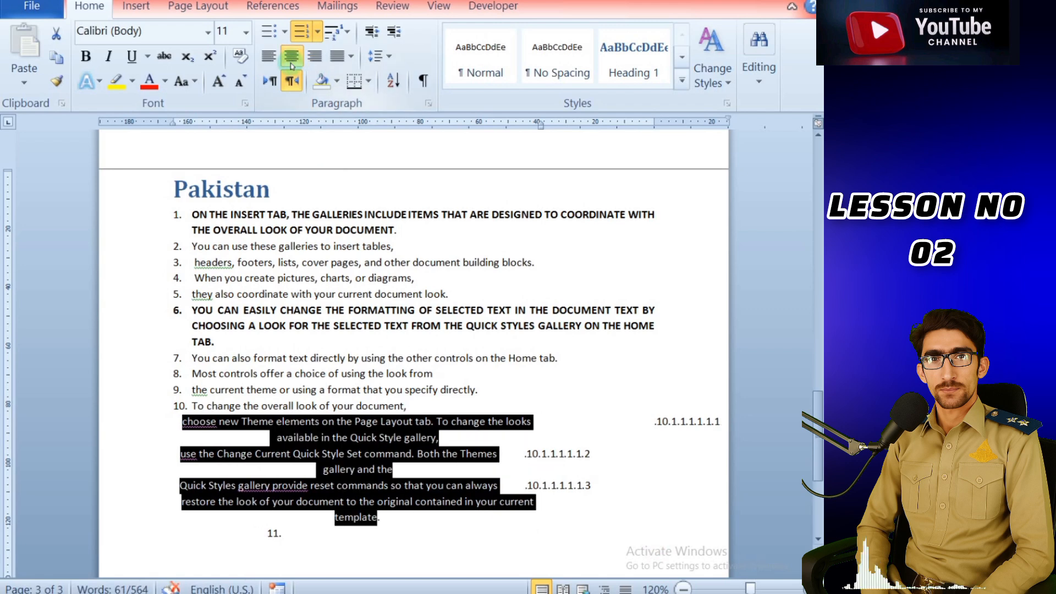
click(270, 56)
click(573, 504)
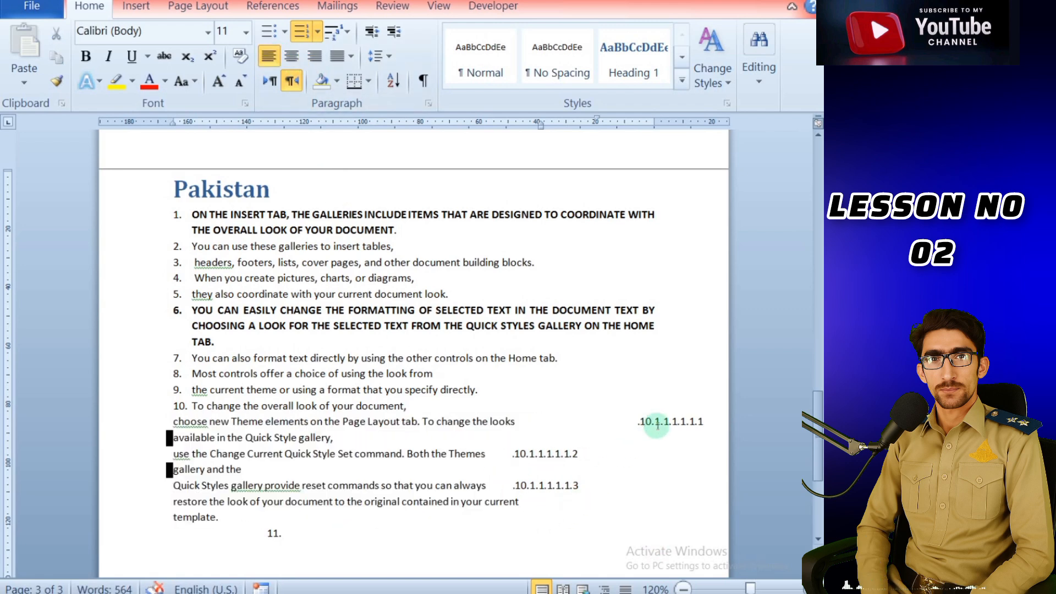
click(526, 454)
click(202, 457)
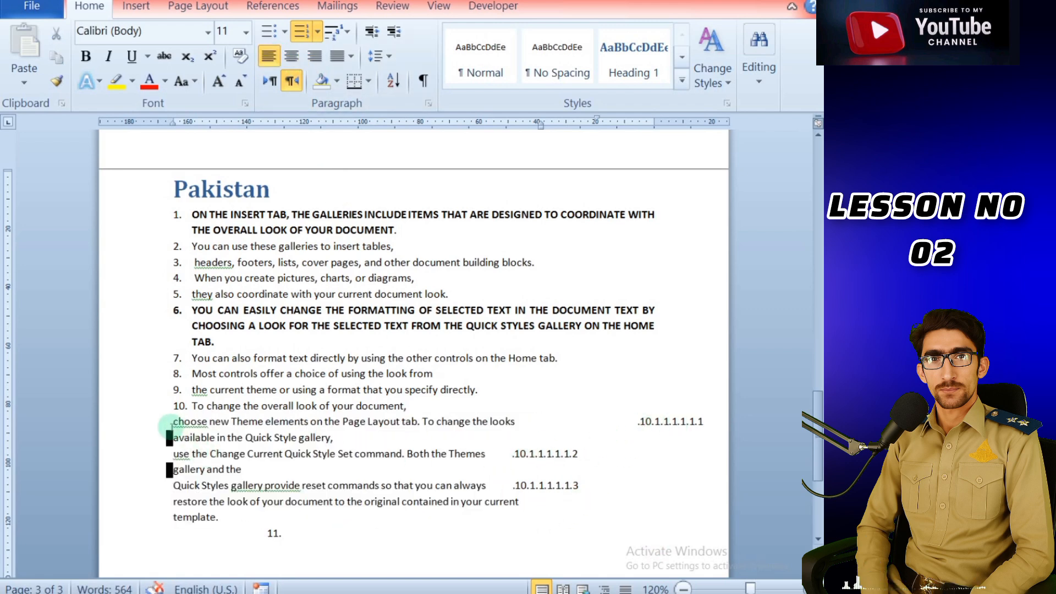
Return the three sub-items under item 10 to left-to-right text direction
drag(165, 426, 220, 520)
click(271, 81)
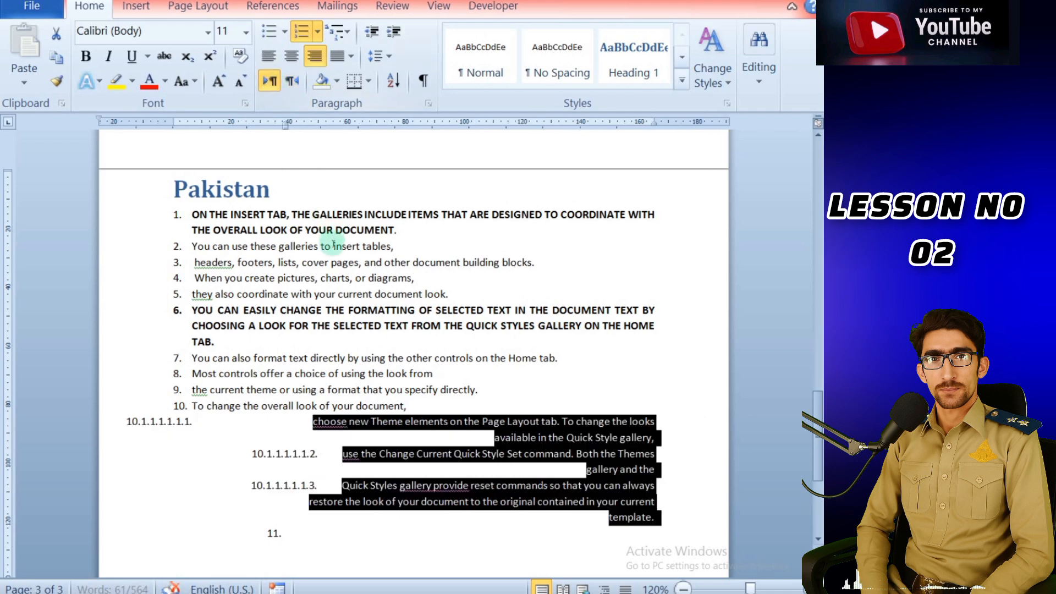
Set list items 1 to 5 to right-to-left text direction, and return them to left-to-right
drag(190, 214, 447, 295)
click(291, 84)
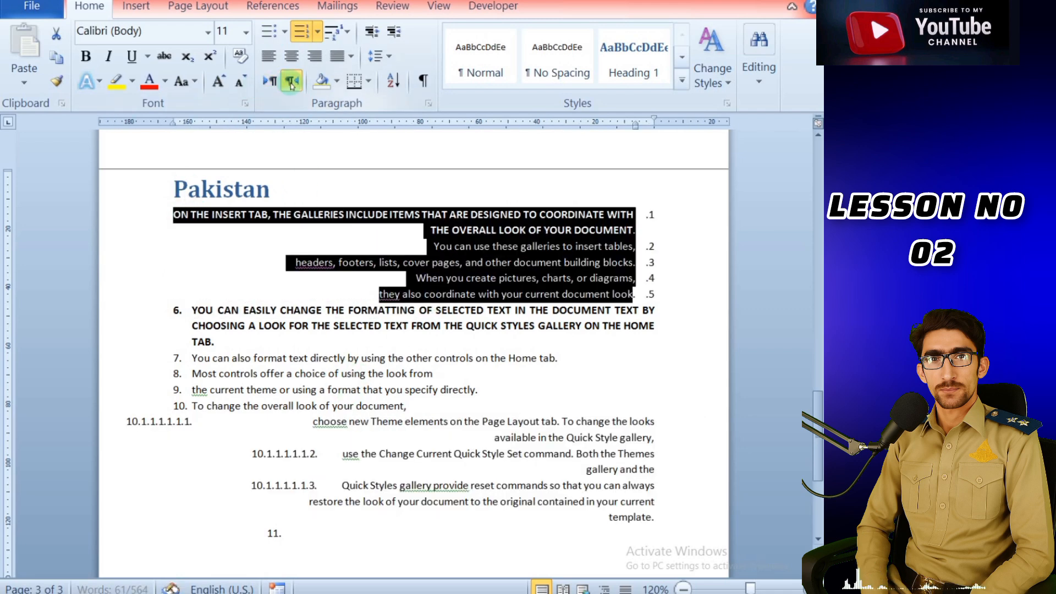
click(271, 82)
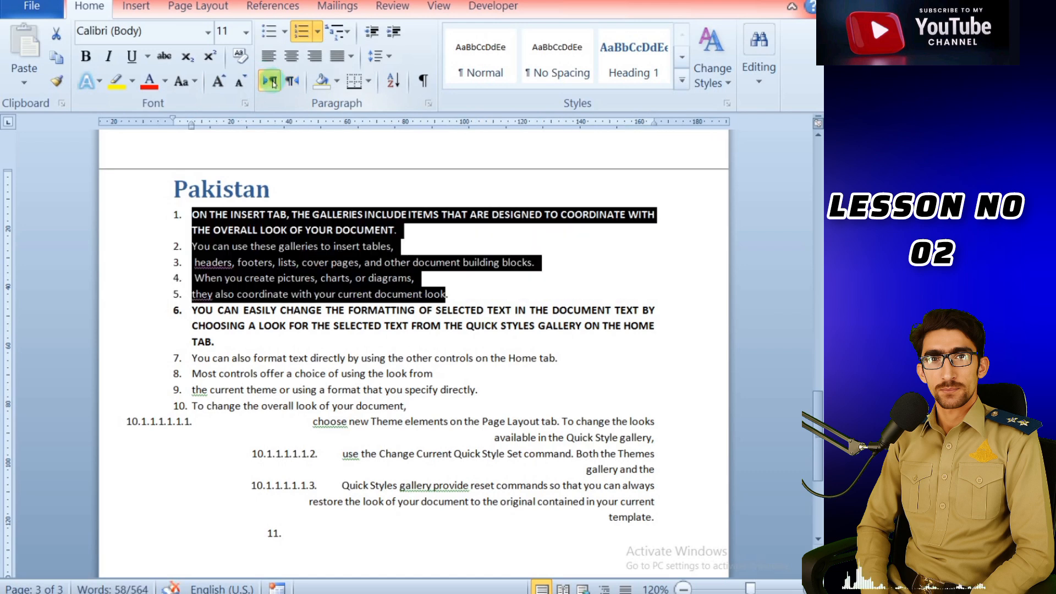
click(325, 347)
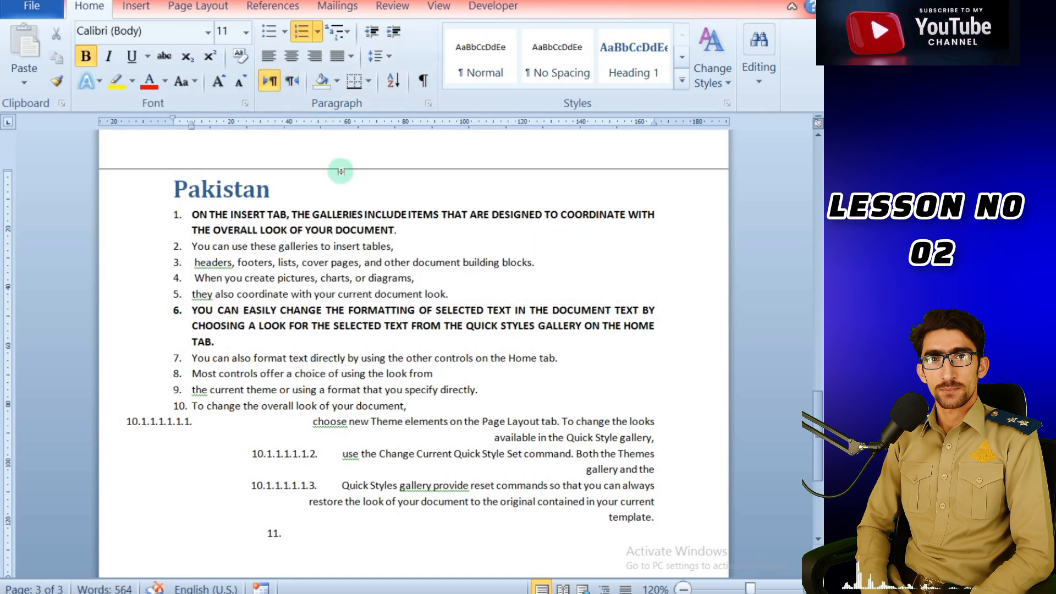
Switch to the course outline and highlight "How to use shading?" in yellow
click(213, 593)
click(186, 533)
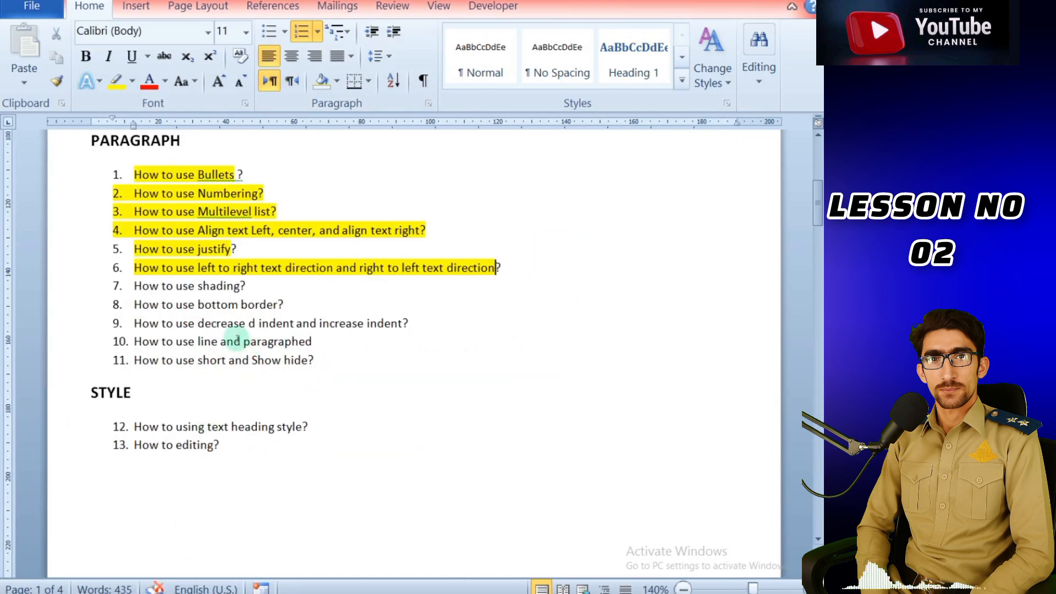
drag(133, 284, 248, 287)
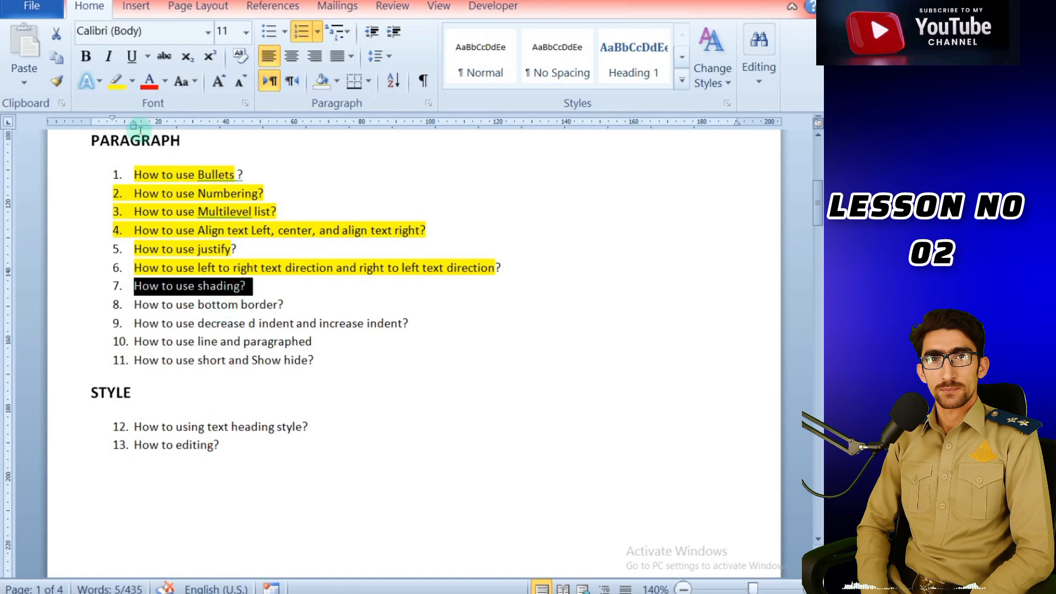
click(116, 81)
click(235, 304)
Switch to the practice document and shade the text of list item 1 in standard light green
click(214, 593)
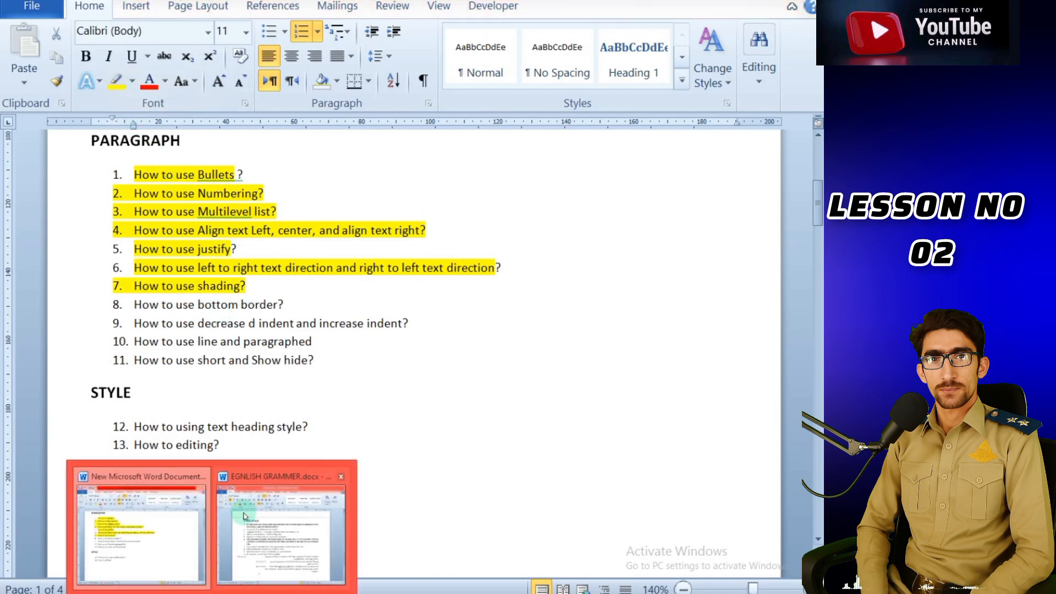
click(258, 528)
drag(191, 212, 397, 230)
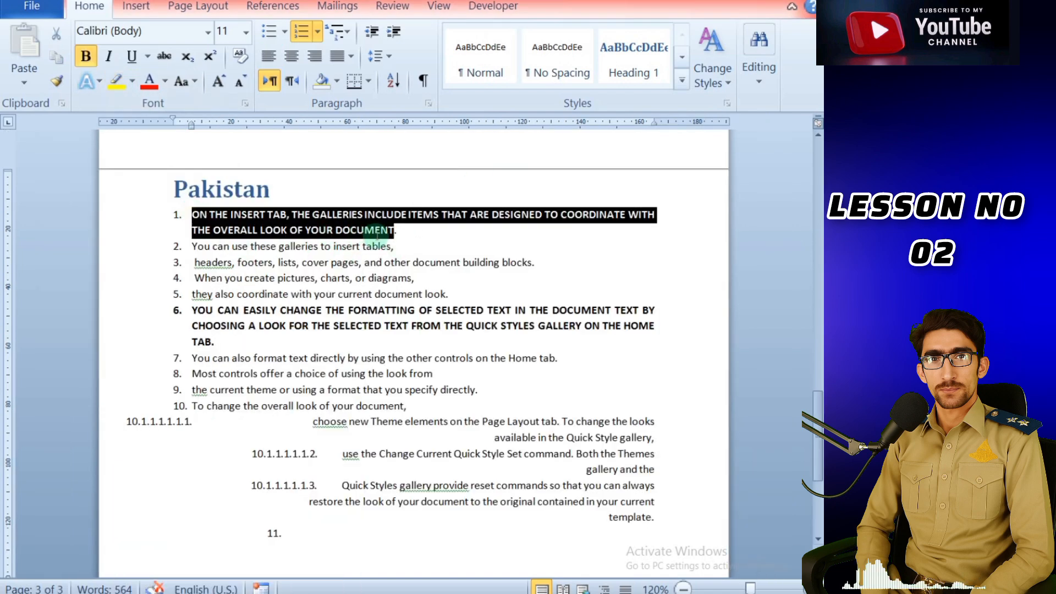
click(337, 81)
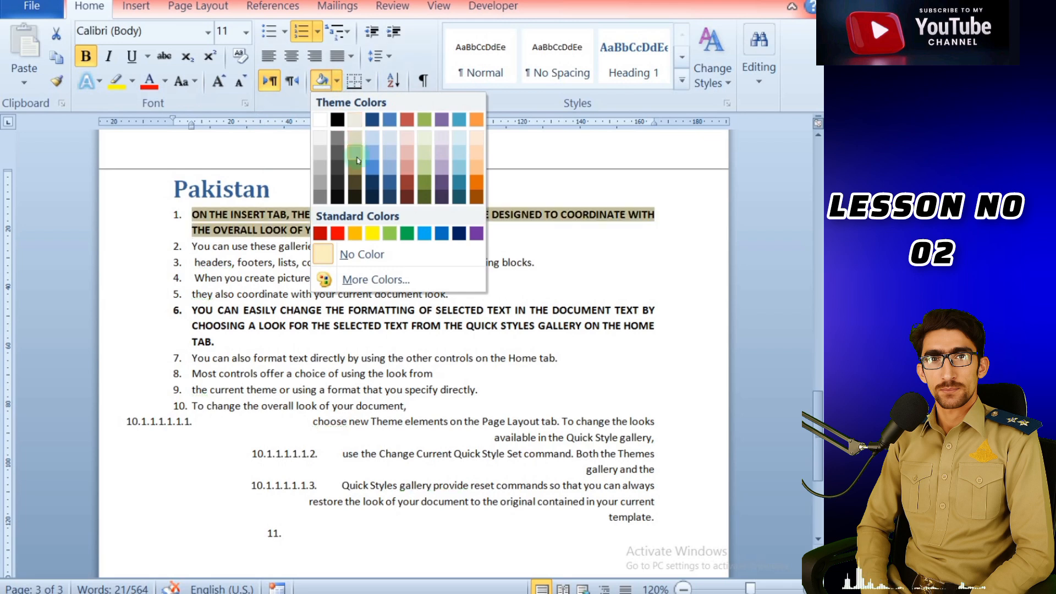
click(477, 233)
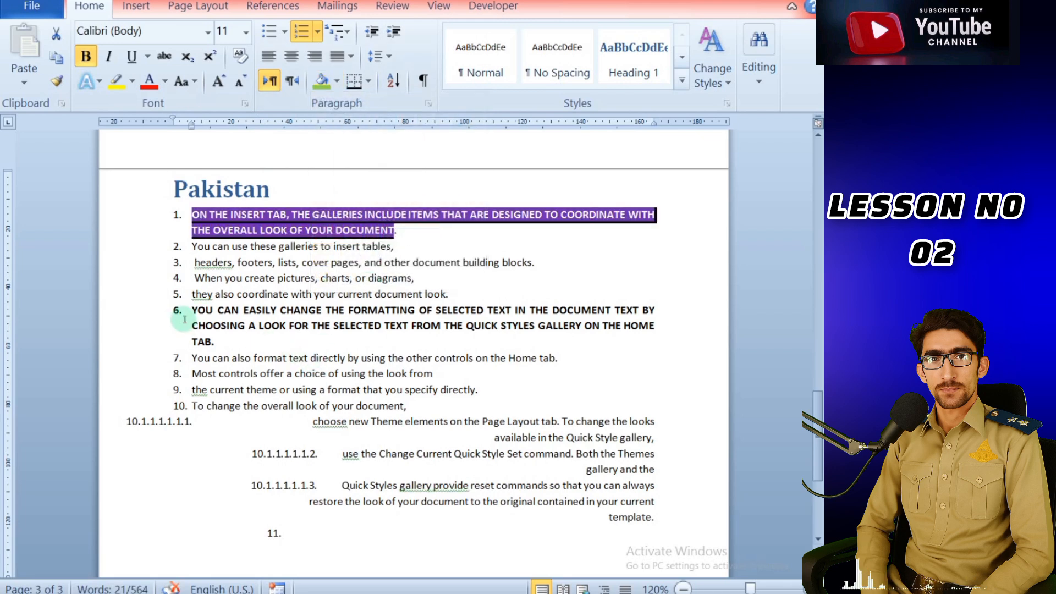
Shade the whole paragraph of list item 6 in dark orange
mouse_move(190, 310)
mouse_down()
mouse_move(260, 325)
mouse_move(220, 342)
mouse_up()
click(337, 81)
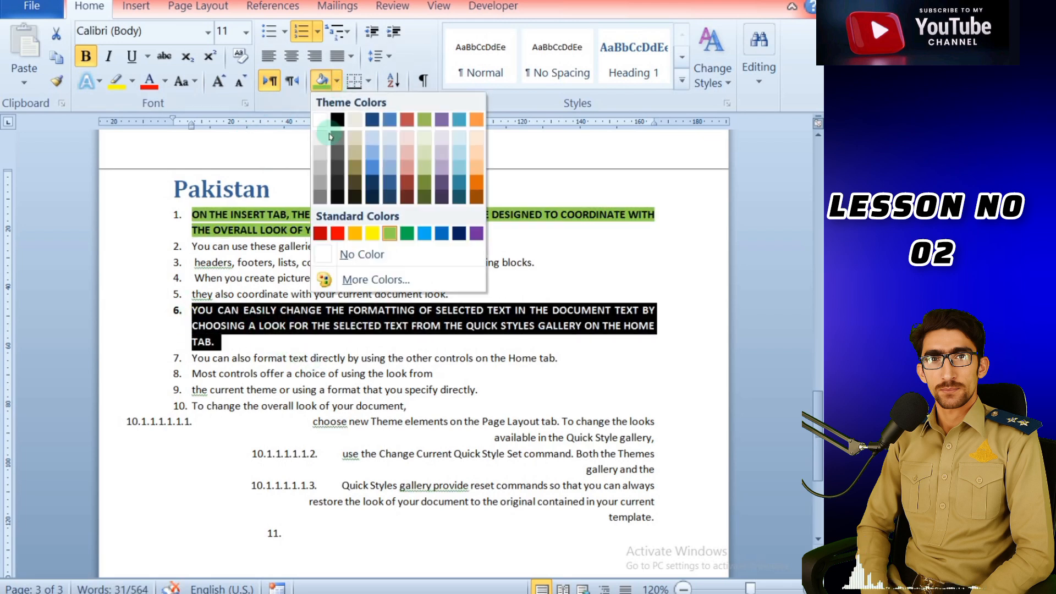
click(480, 184)
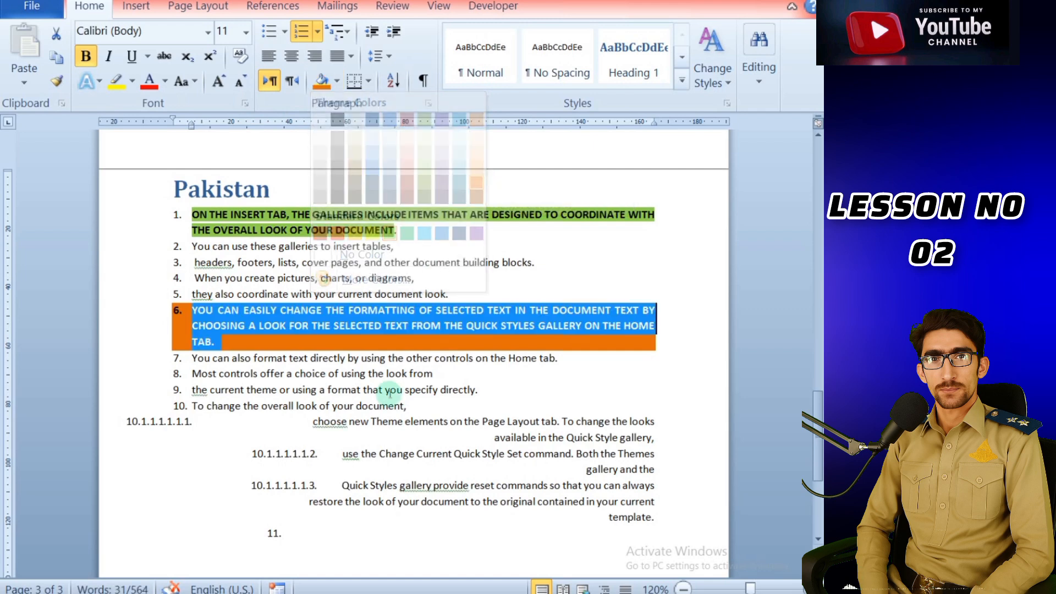
click(208, 426)
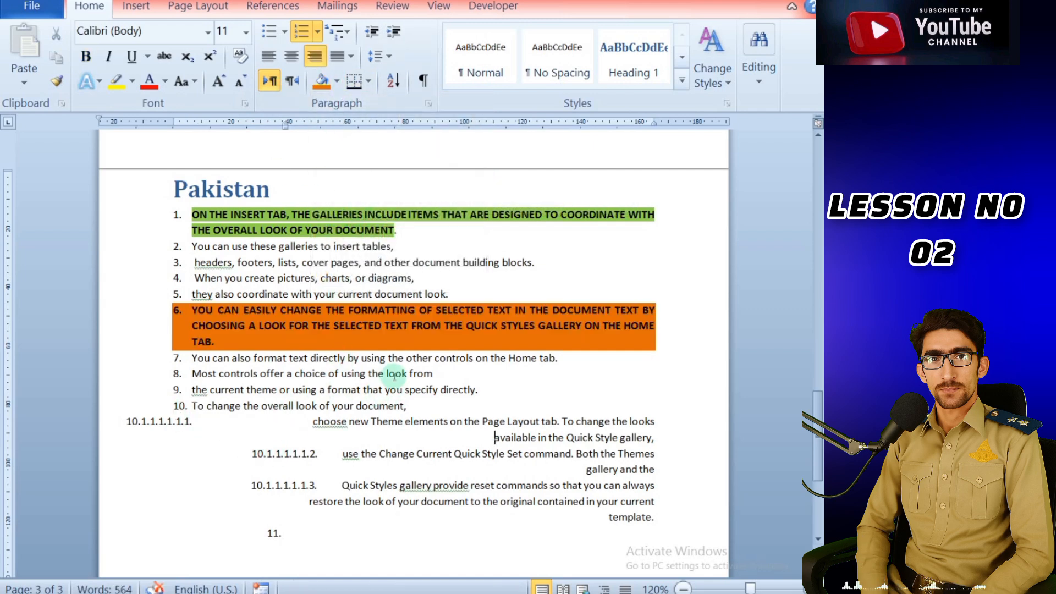
Switch to the course outline and highlight "How to use bottom border" in yellow
click(212, 593)
click(146, 546)
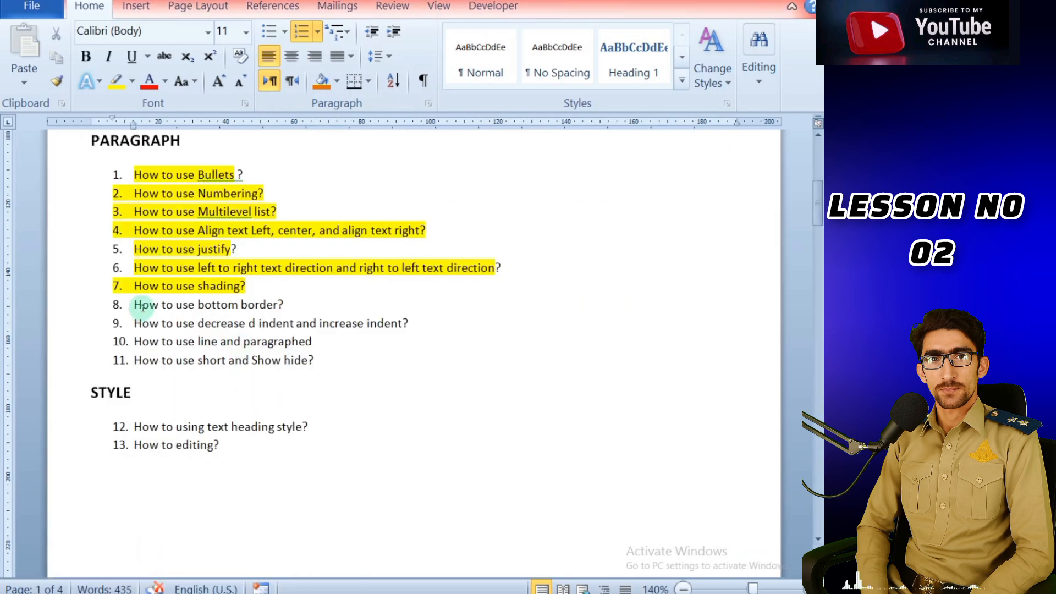
drag(134, 305, 278, 305)
click(115, 81)
click(135, 325)
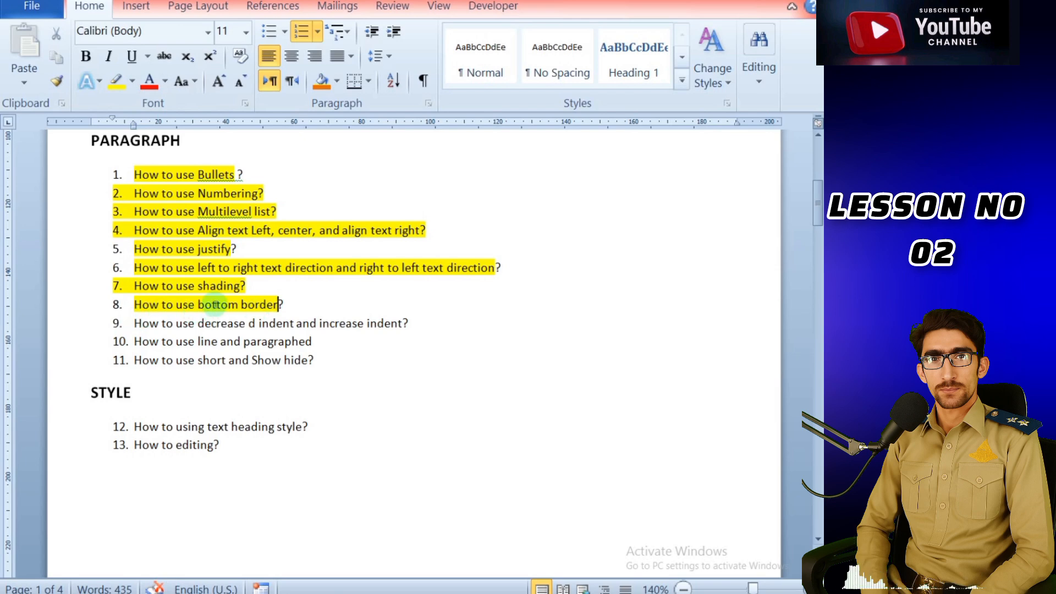
Switch to the practice document and apply All Borders to the paragraph of list item 1
click(212, 593)
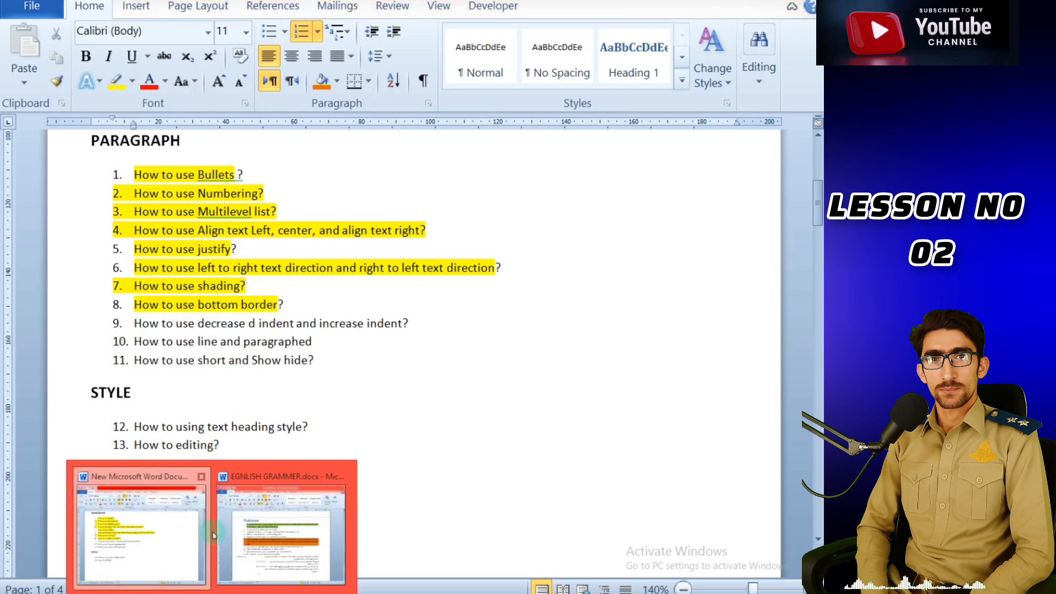
click(283, 526)
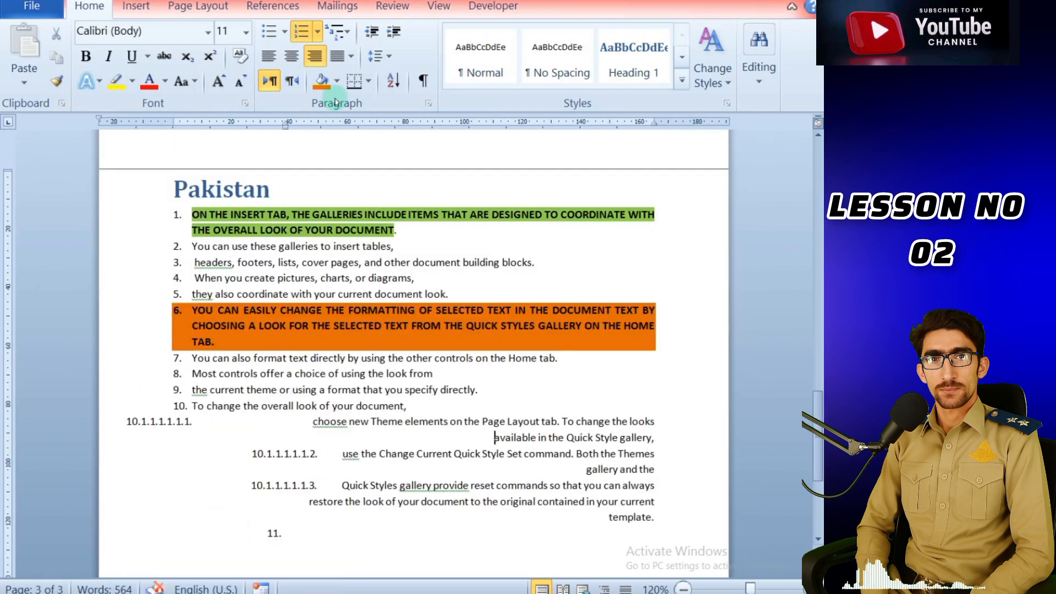
click(368, 82)
click(340, 241)
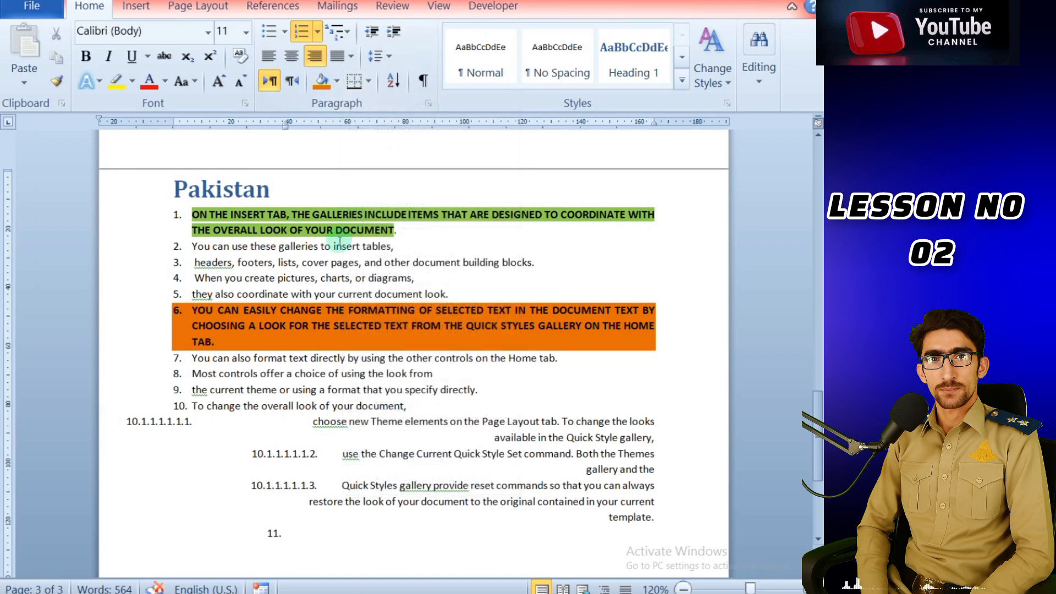
drag(207, 215, 394, 231)
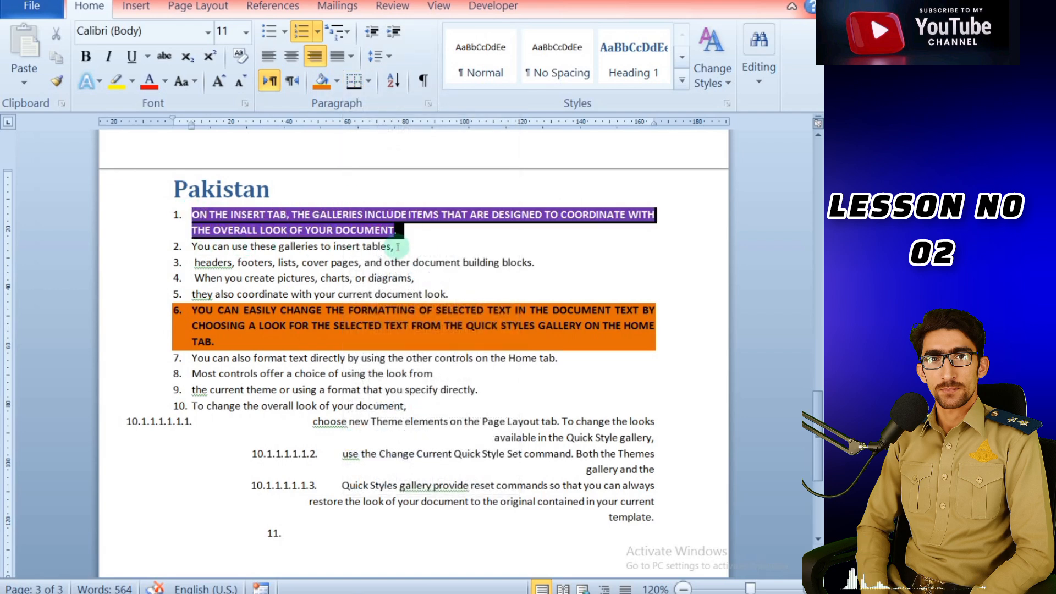
click(368, 81)
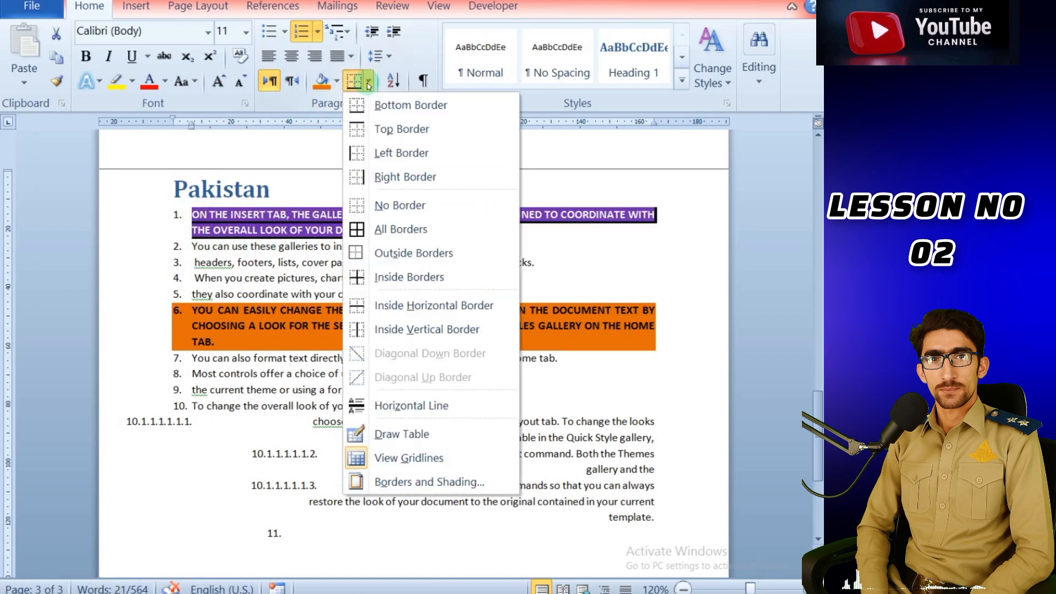
click(385, 229)
click(386, 265)
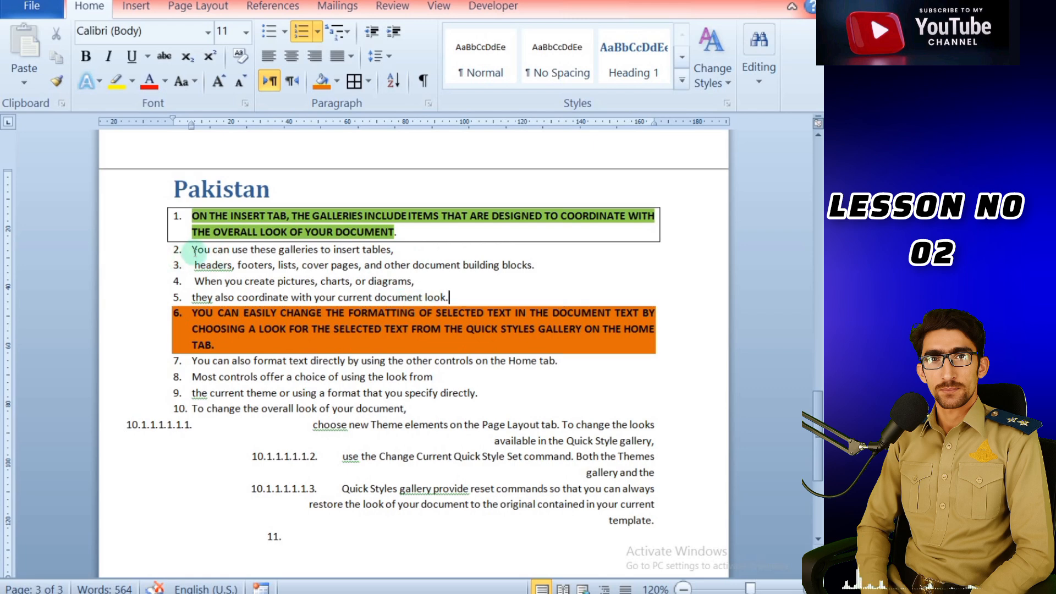
Apply a Left Border to list items 2 to 5
drag(192, 249, 445, 297)
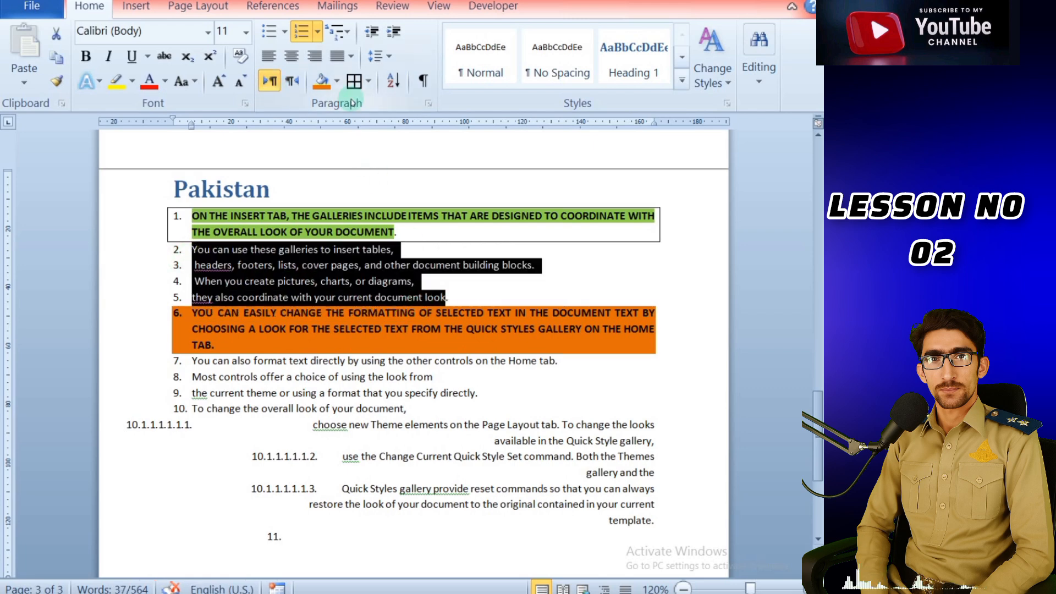
click(368, 81)
click(401, 153)
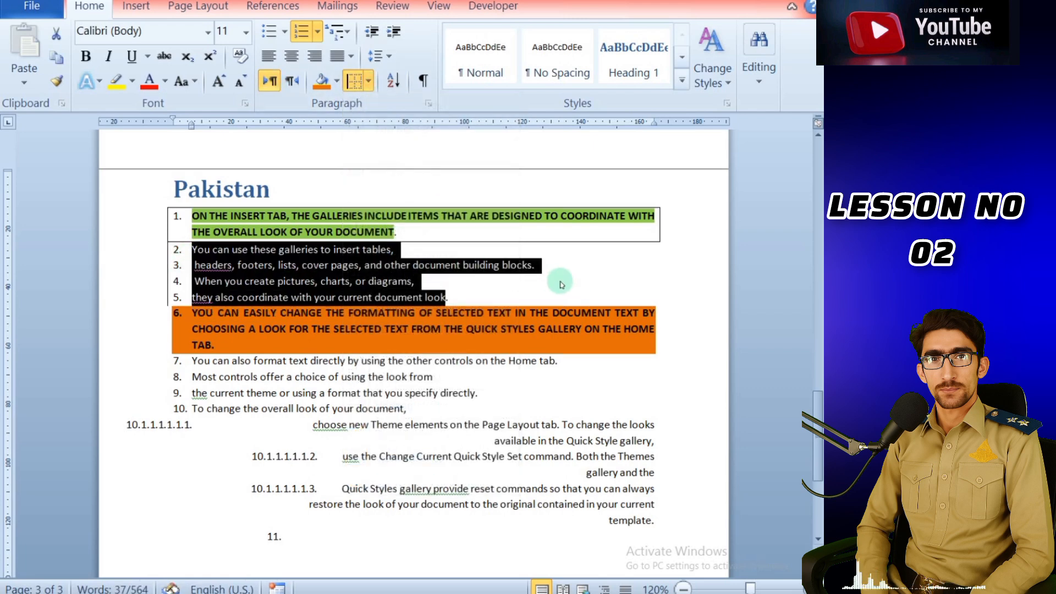
click(559, 279)
Add a border around the text of list item 8, "Most controls offer a choice of using the look from"
drag(193, 376, 433, 377)
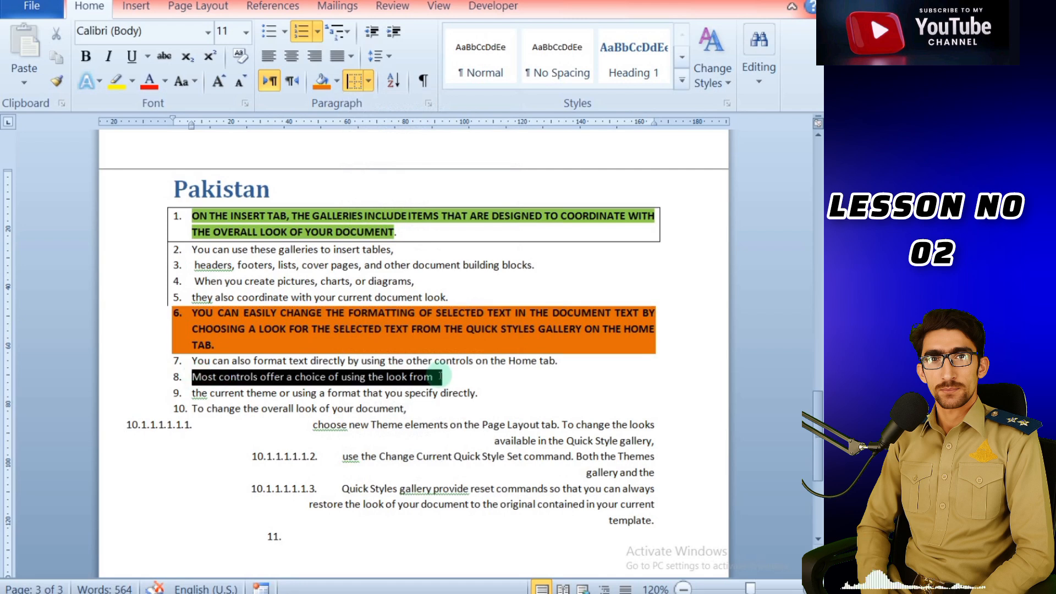
click(355, 81)
click(306, 417)
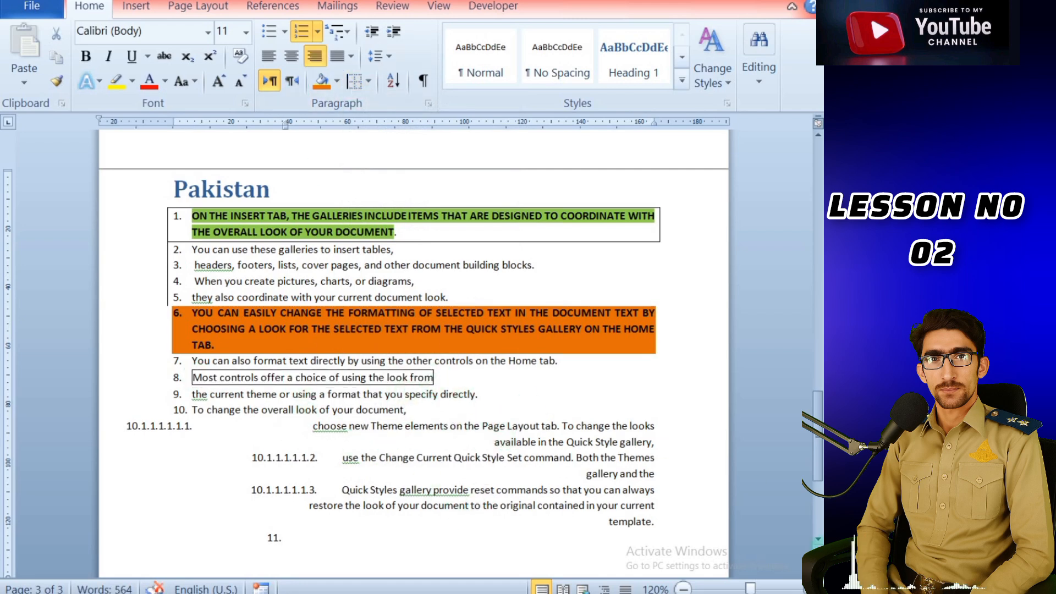
Generate sample paragraphs with =rand() in the empty space below the numbered list
drag(819, 427, 818, 481)
double_click(215, 321)
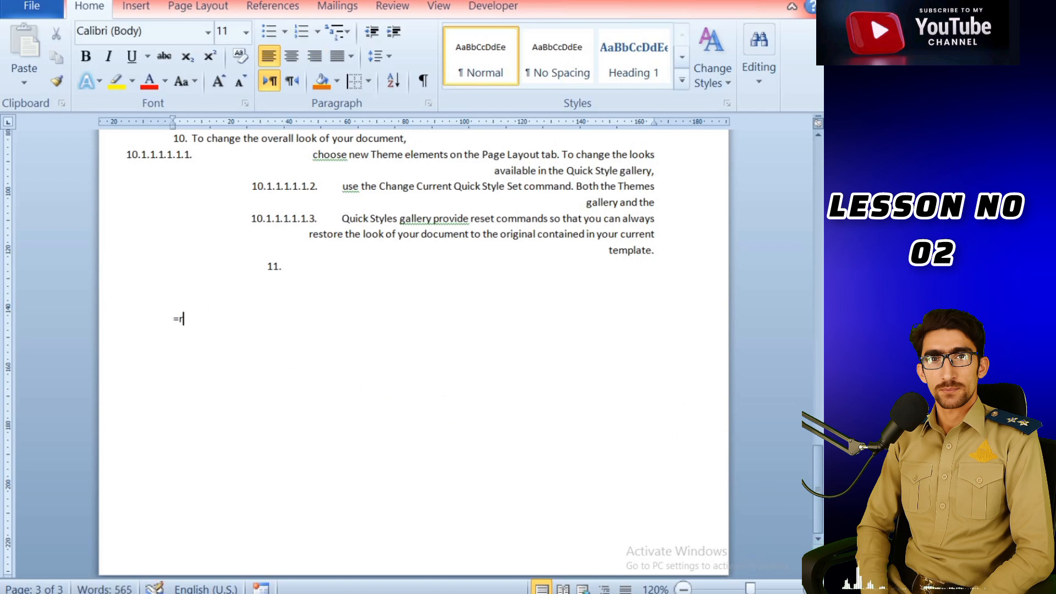
text(=rand())
key(Return)
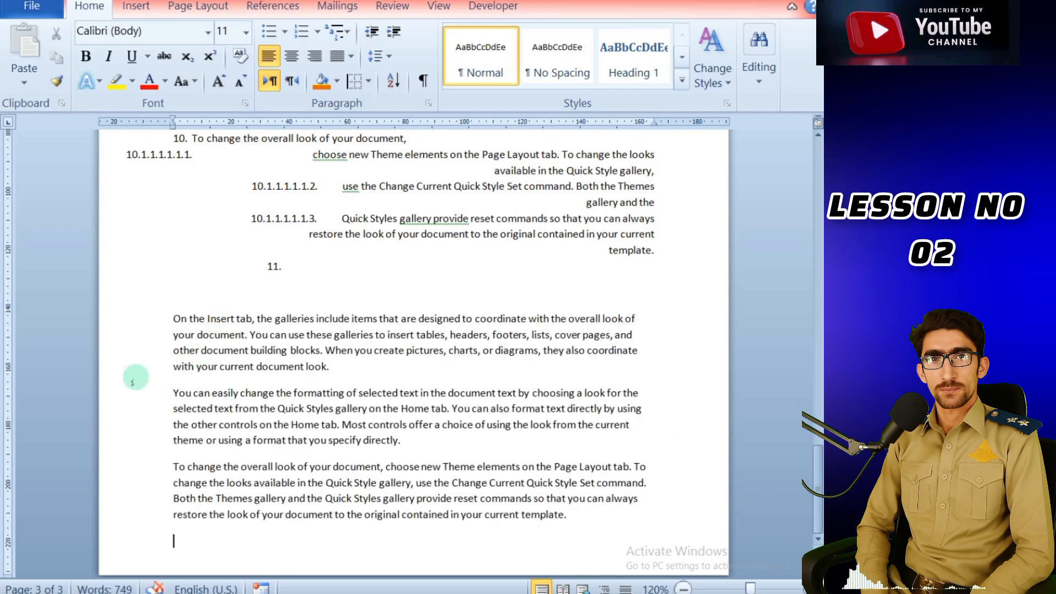